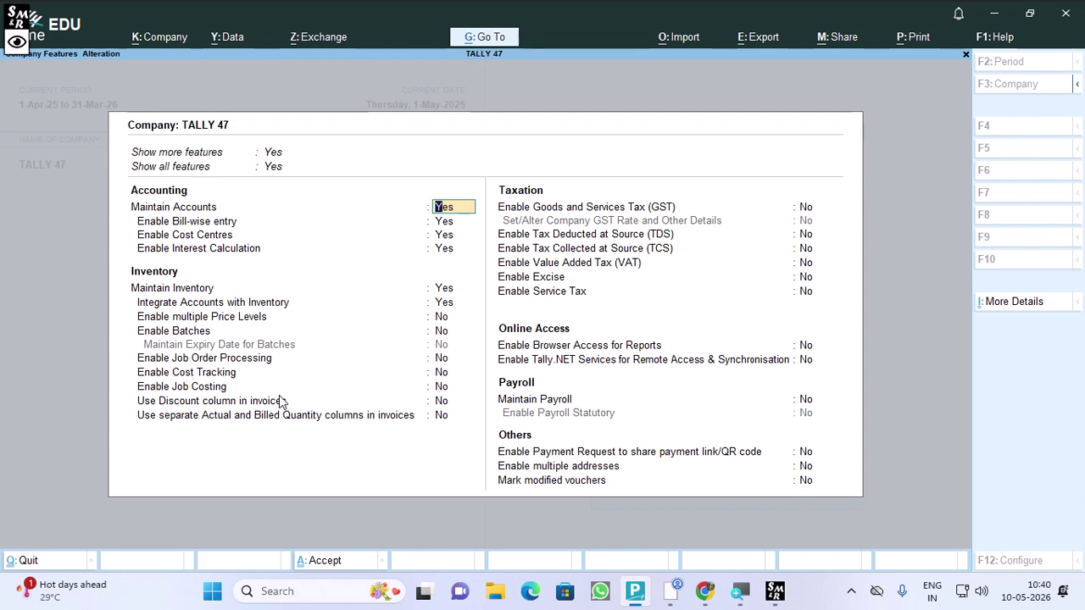
- Enable multiple price levels and the discount column in invoices in the company features, and save them
left_click(243, 318)
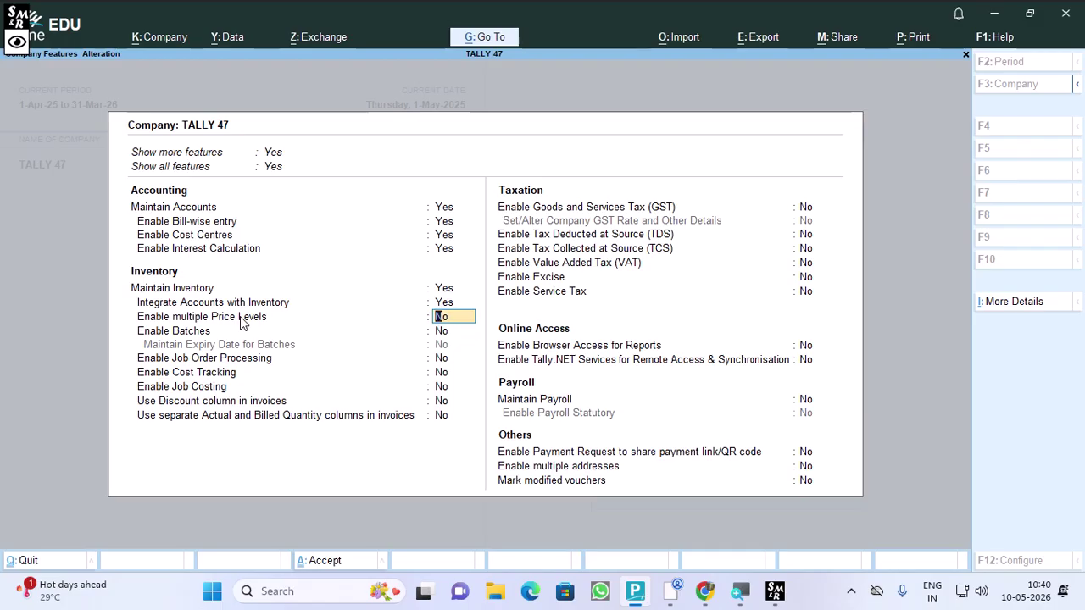
type("y")
key("Return")
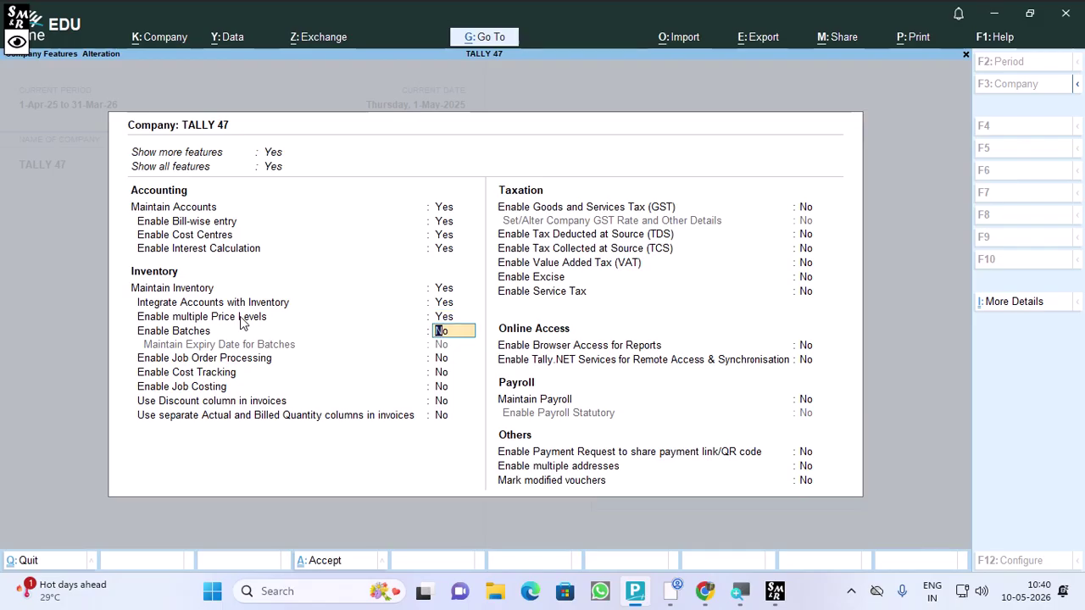
left_click(165, 402)
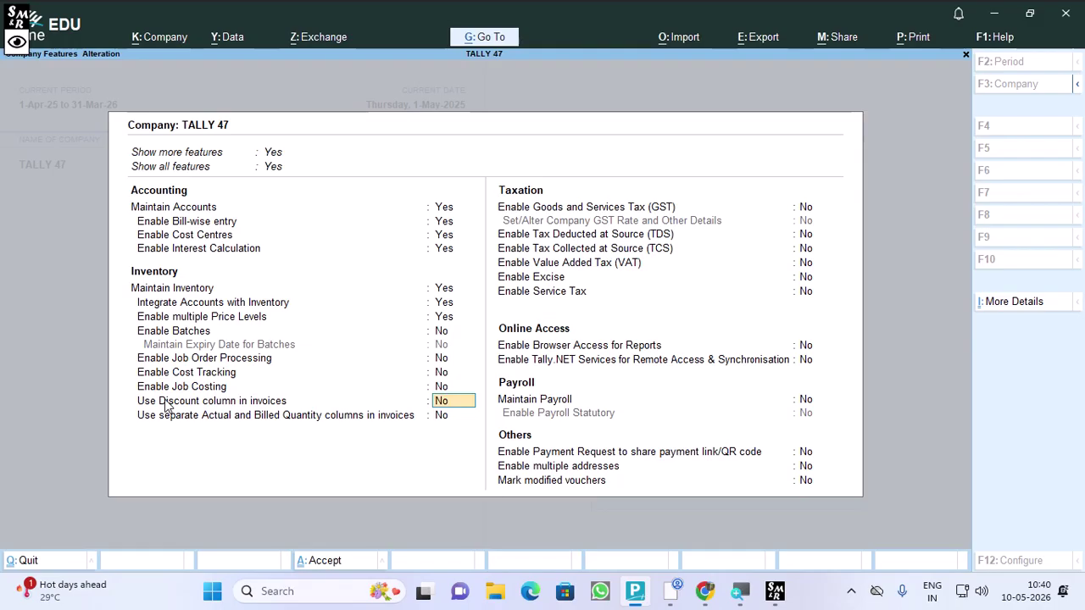
type("y")
key("Return")
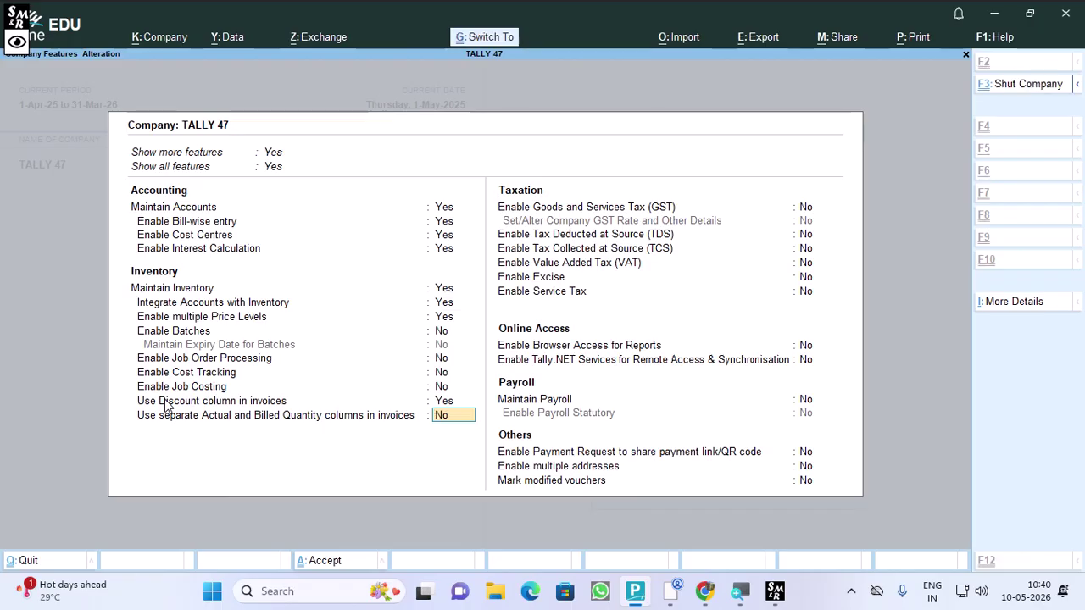
key("ctrl+a")
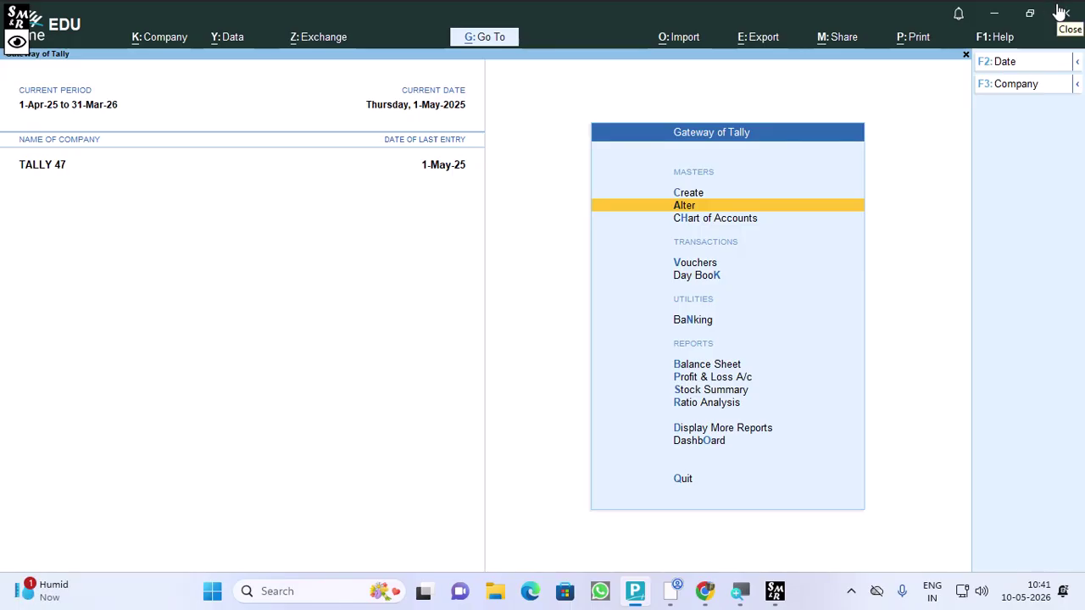
- Create a company price level named Whole Sale as an inventory master and save it
key("Up")
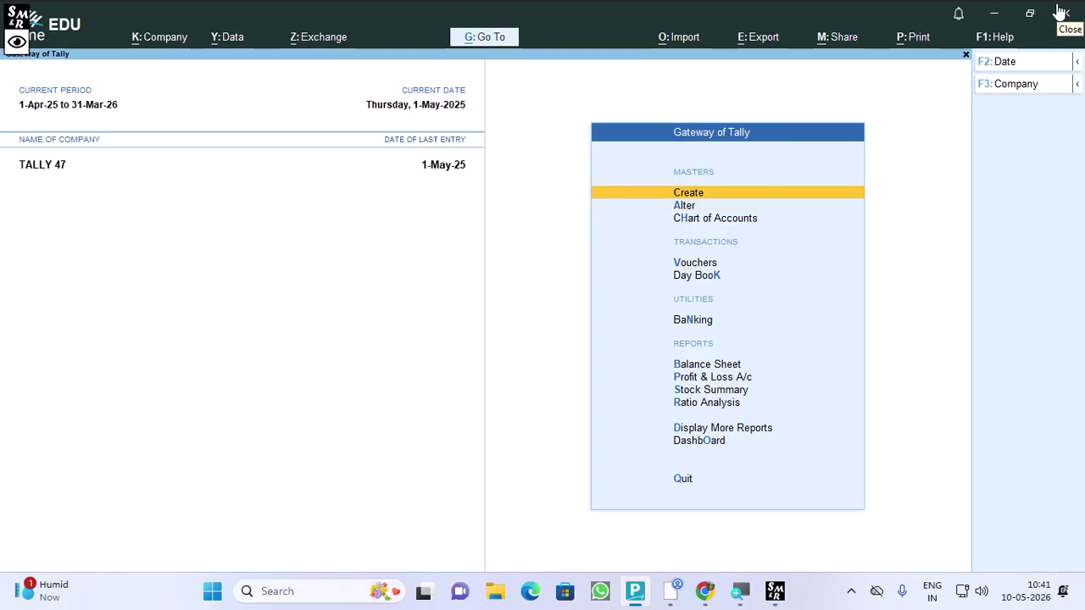
key("Return")
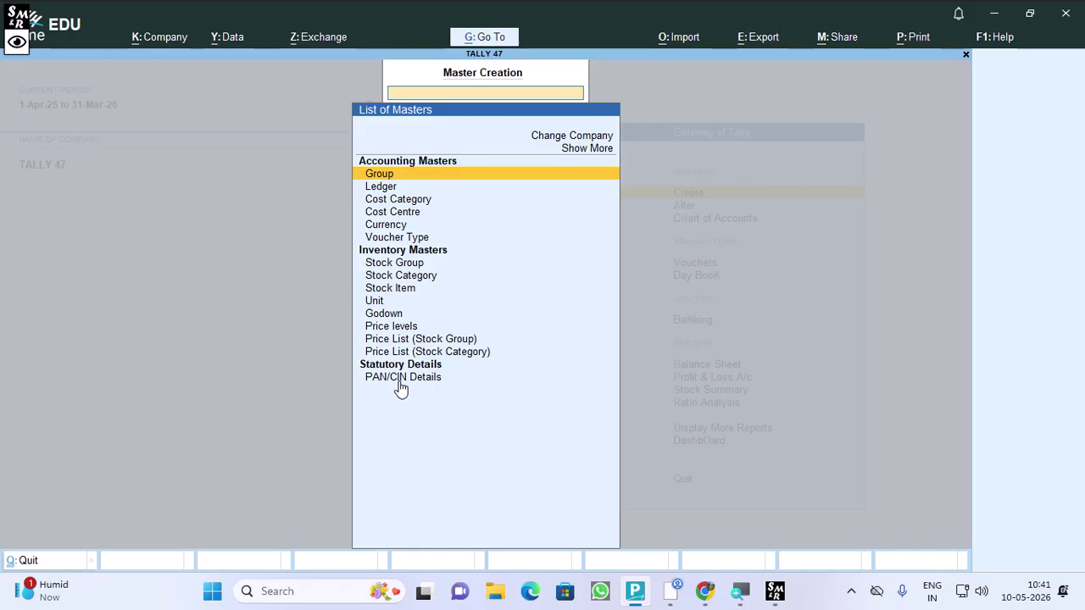
key("Down")
key("Down")
key("Down")
key("Down")
key("Down")
key("Down")
key("Down")
key("Down")
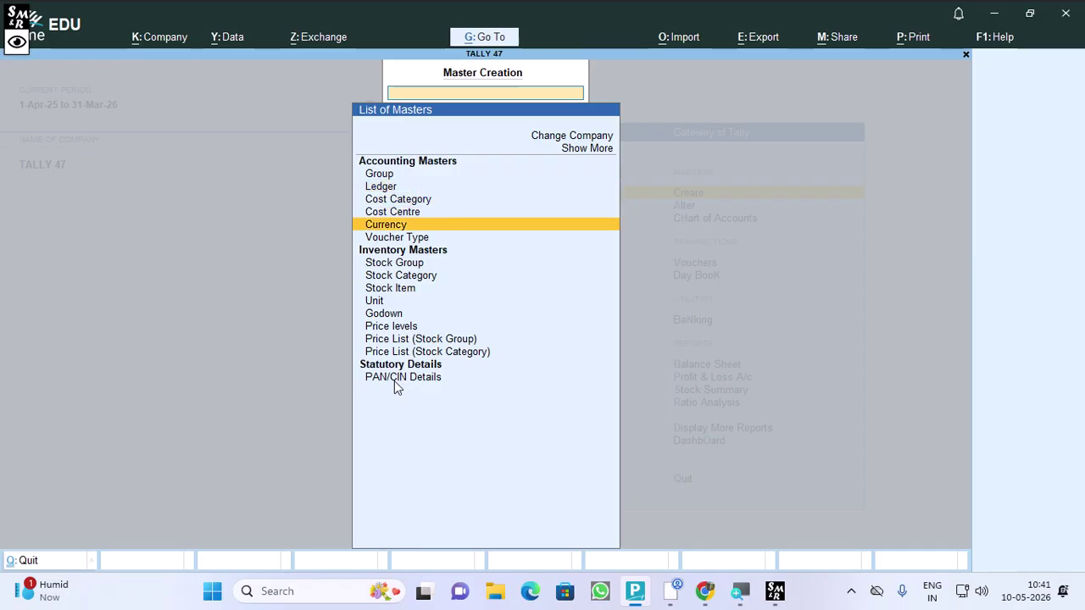
key("Down")
key("Down")
key("Down")
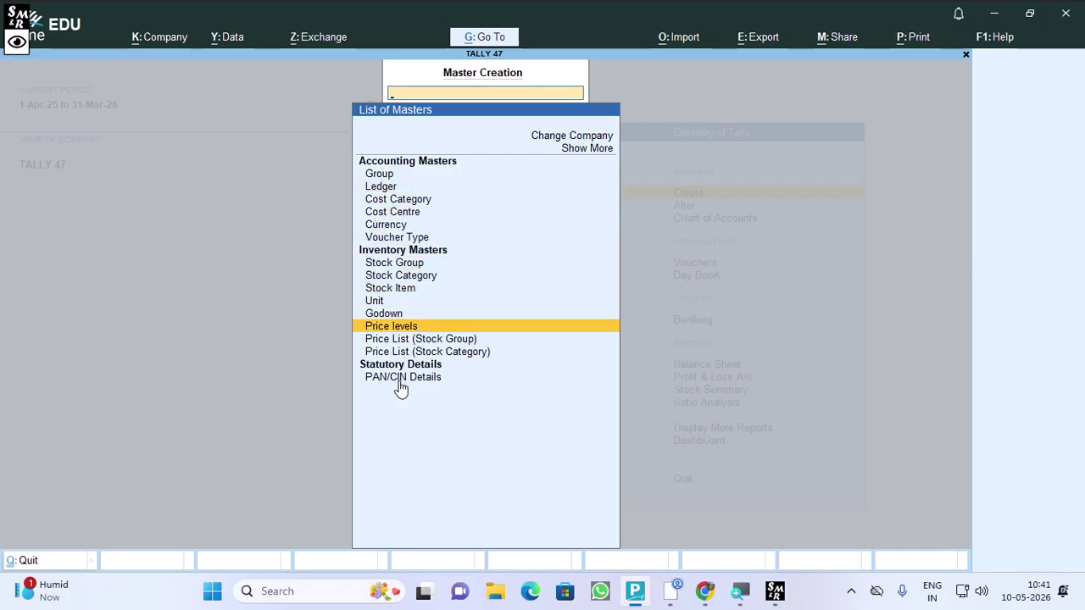
key("Return")
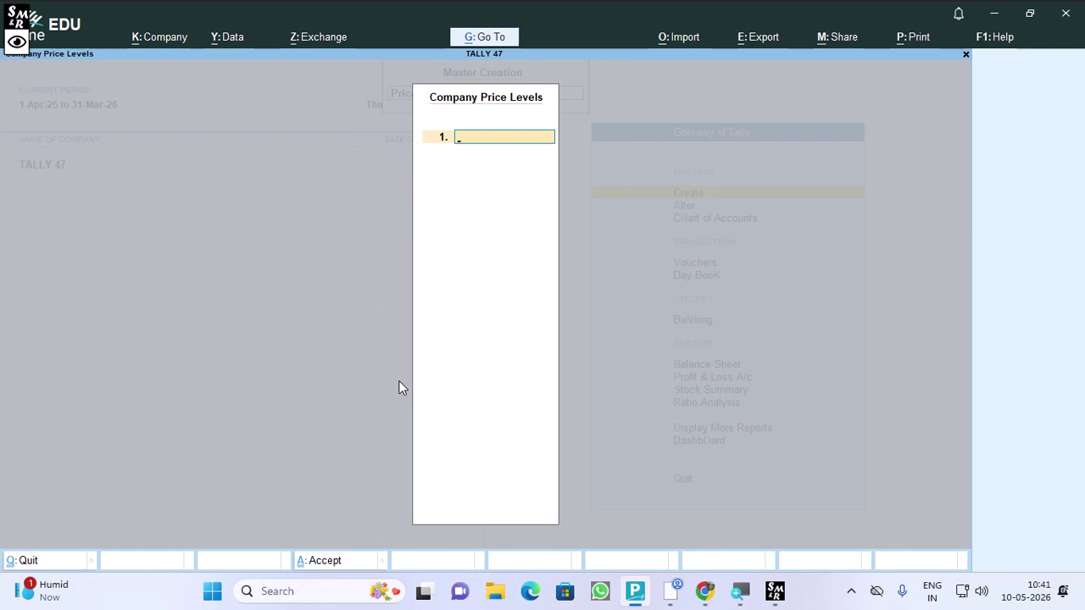
type("Whole Sale")
key("Return")
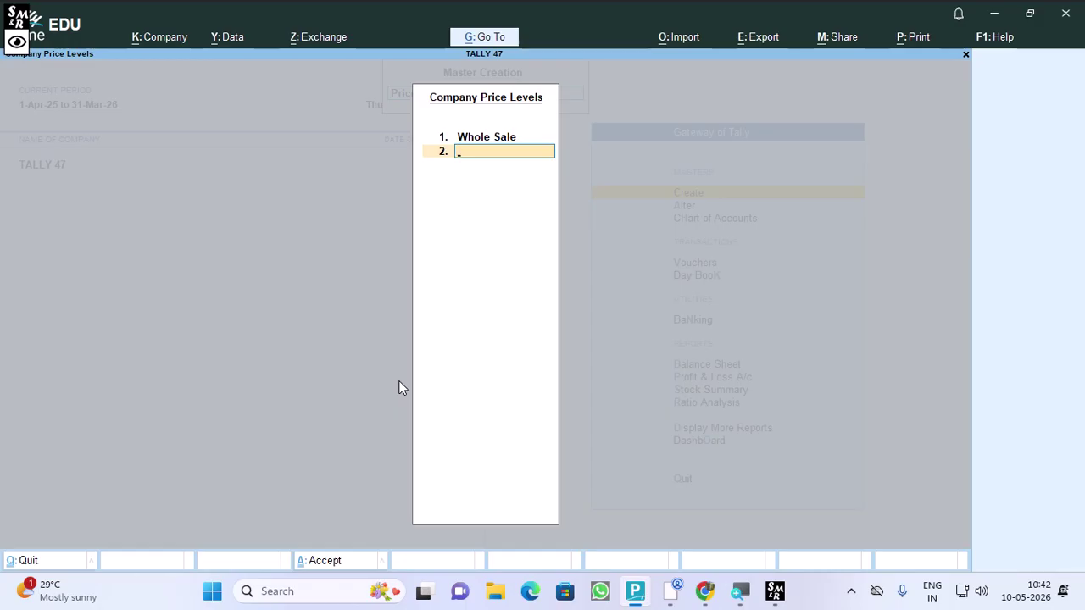
key("Return")
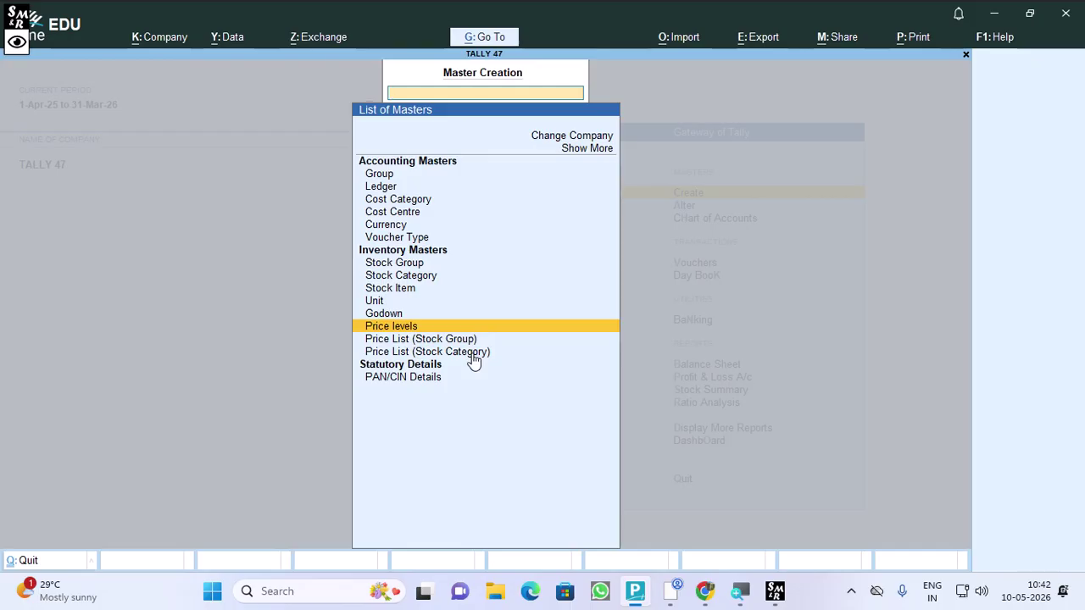
- Start a stock group price list for All Items at the Whole Sale level, applicable from 1-Apr-25
key("Down")
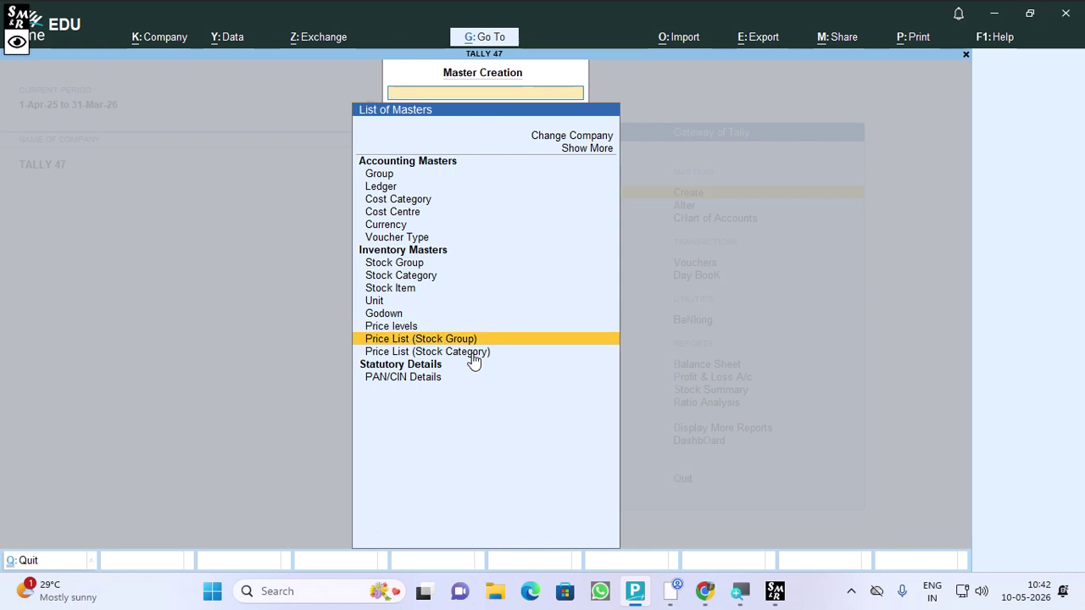
key("Return")
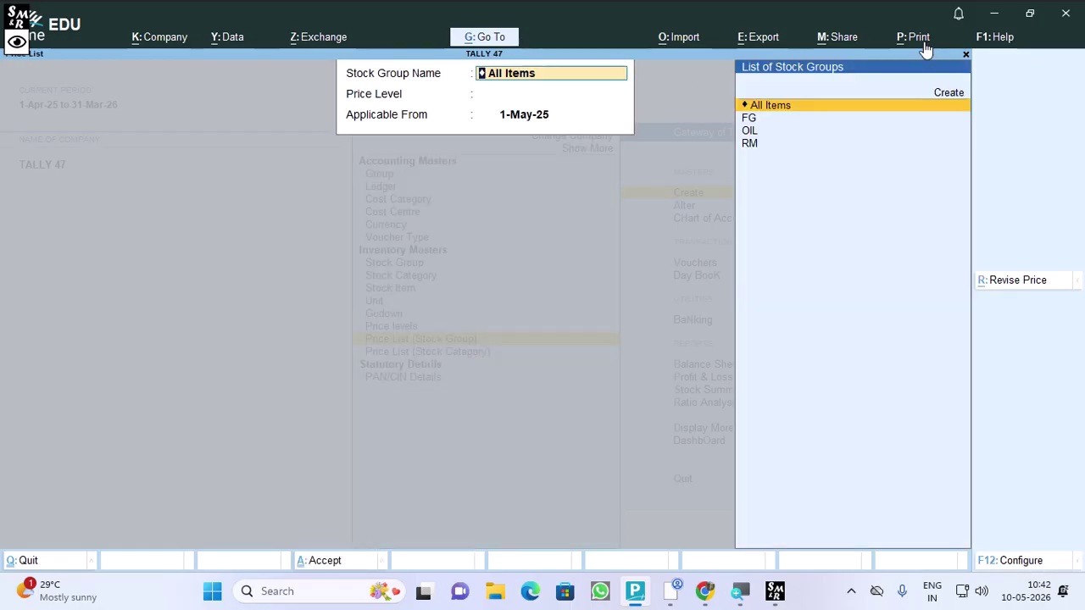
key("Return")
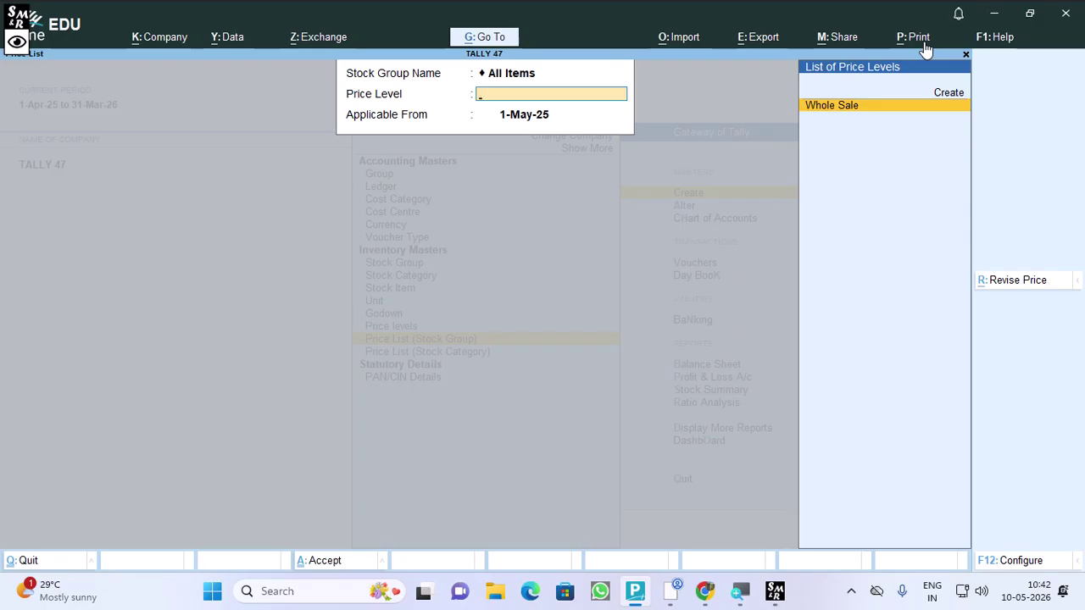
key("Return")
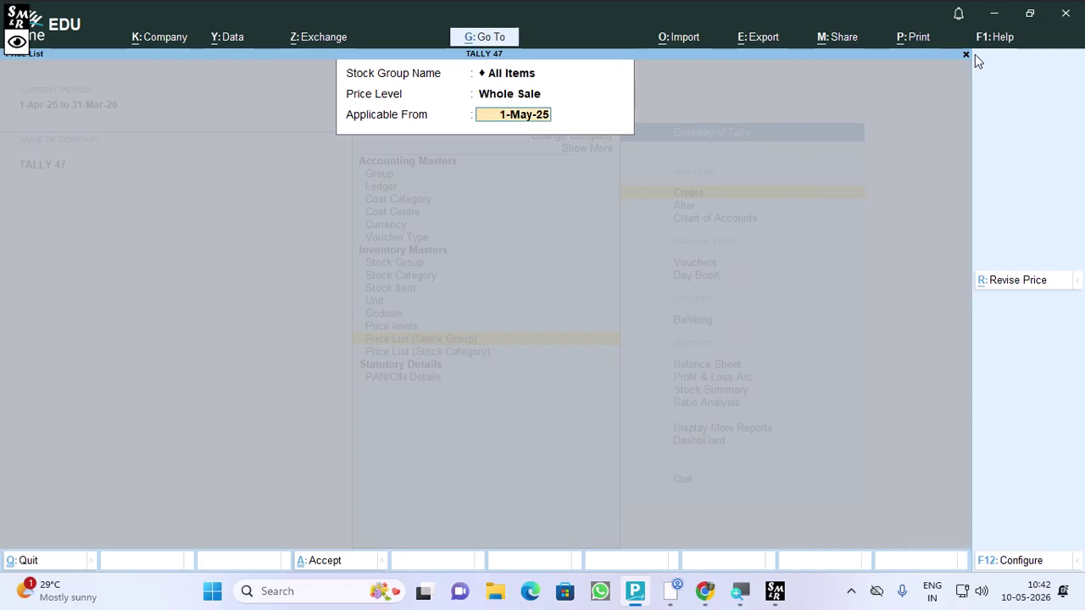
type("1-4")
key("Return")
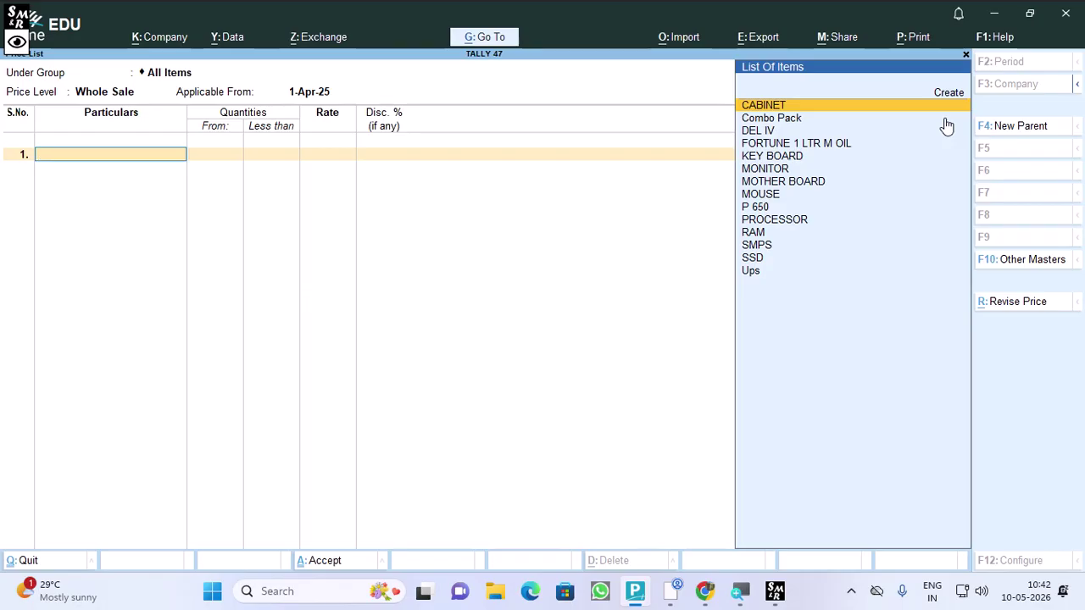
- Add SMPS to the price list with a rate of 450 for less than 5 PCS and no discount
key("Down")
key("Down")
key("Down")
key("Down")
key("Down")
key("Down")
key("Down")
key("Down")
key("Down")
key("Down")
key("Down")
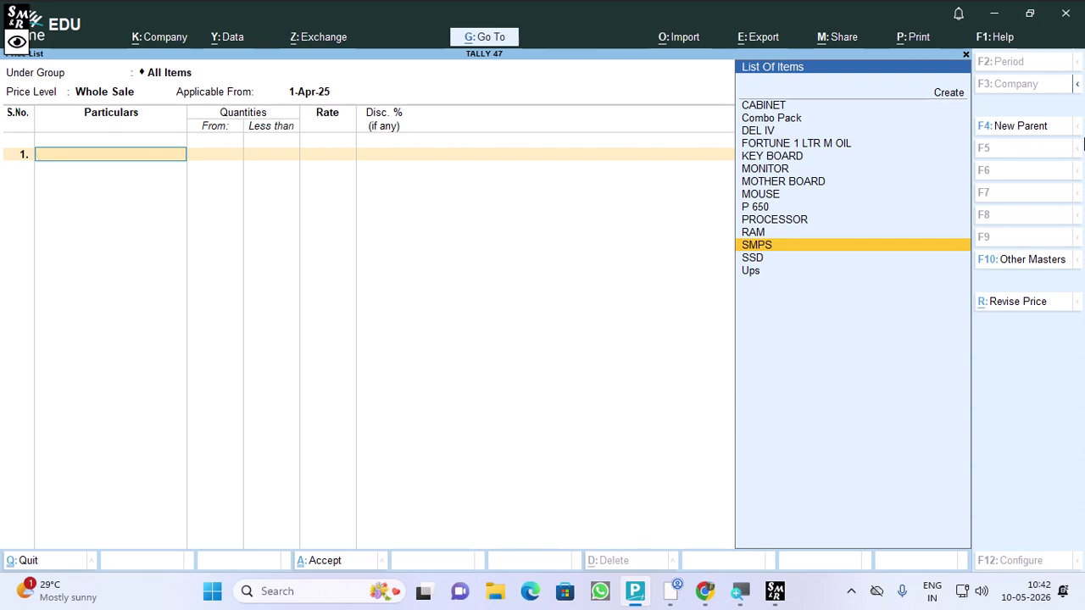
key("Return")
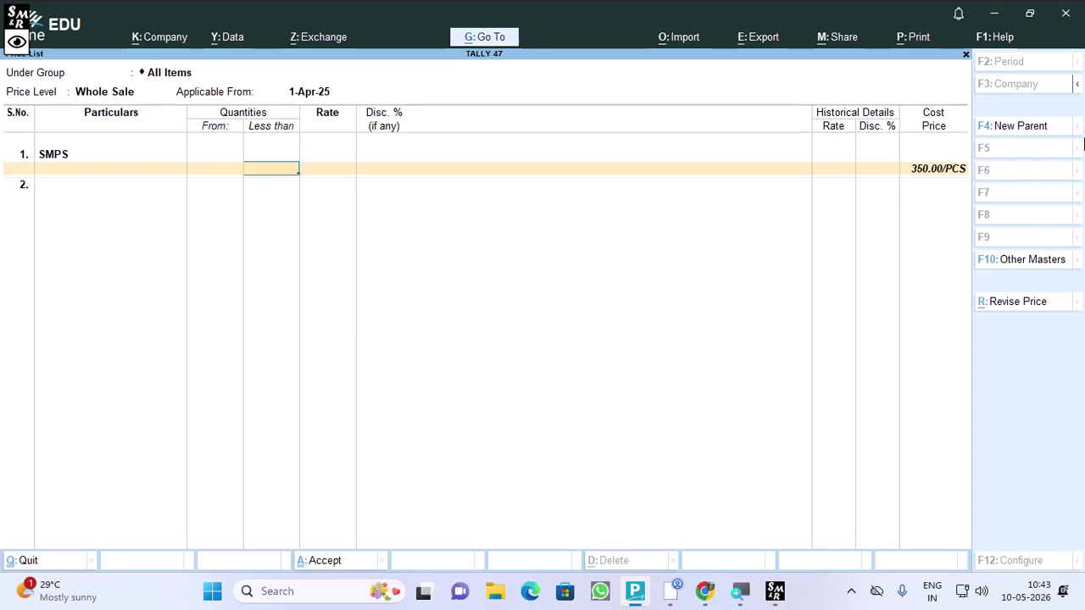
type("5")
key("Return")
type("450")
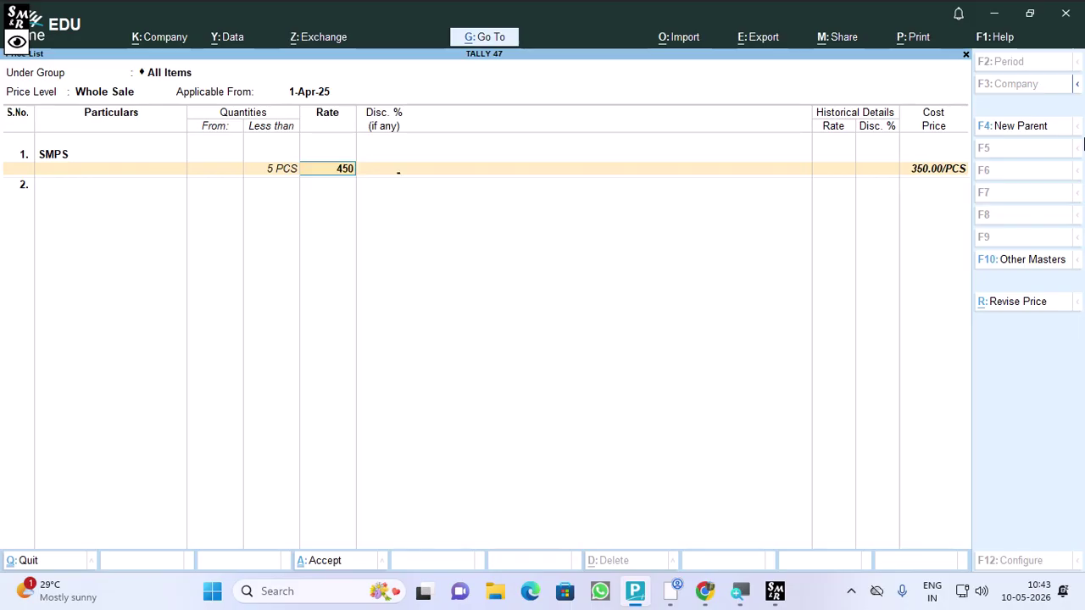
key("Return")
key("Return")
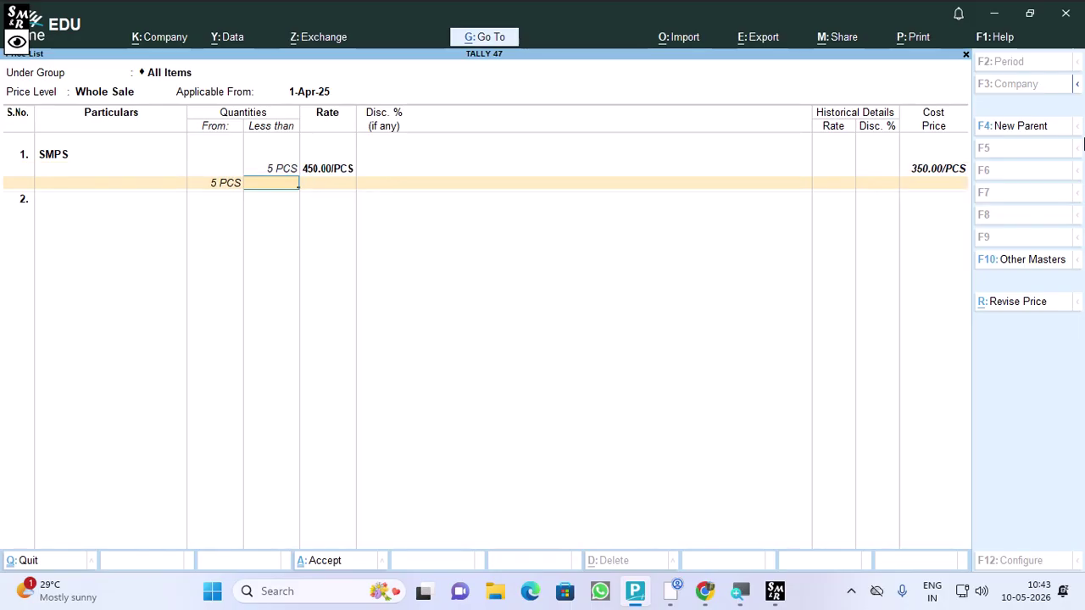
- Add an SMPS price slab from 5 to less than 10 PCS at rate 450 with 1% discount
type("10")
key("Return")
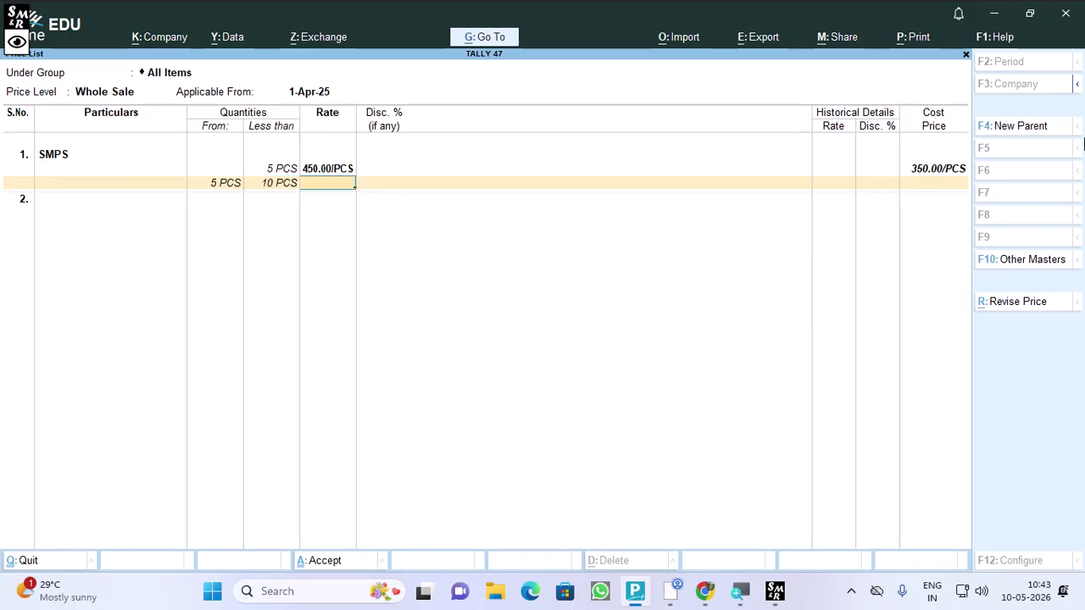
type("450")
key("Return")
type("1")
key("Return")
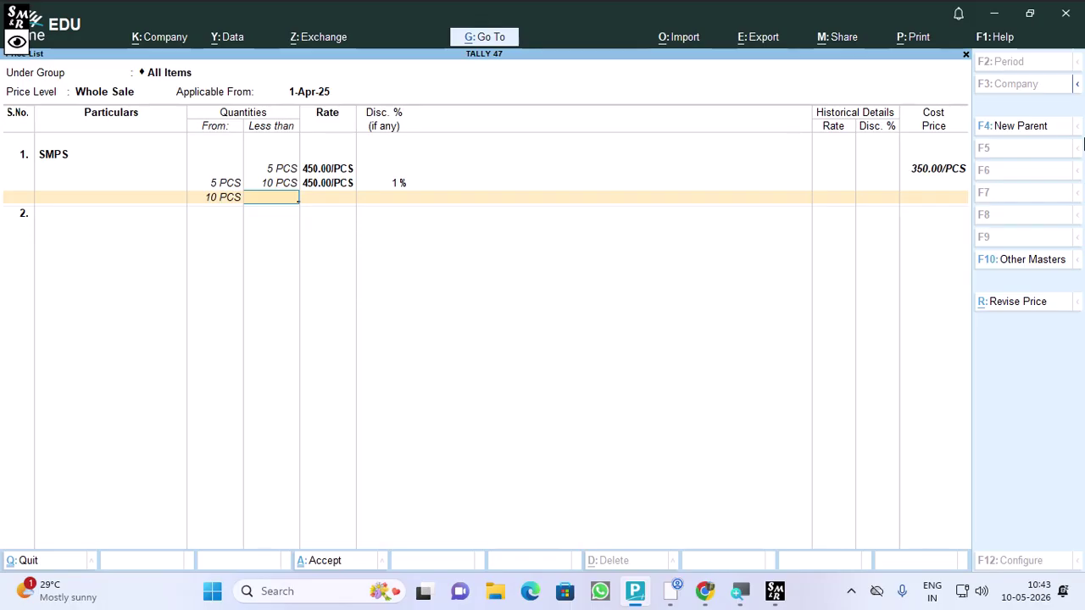
- Add an SMPS price slab from 10 to less than 15 PCS at rate 400 with 2% discount
type("15")
key("Return")
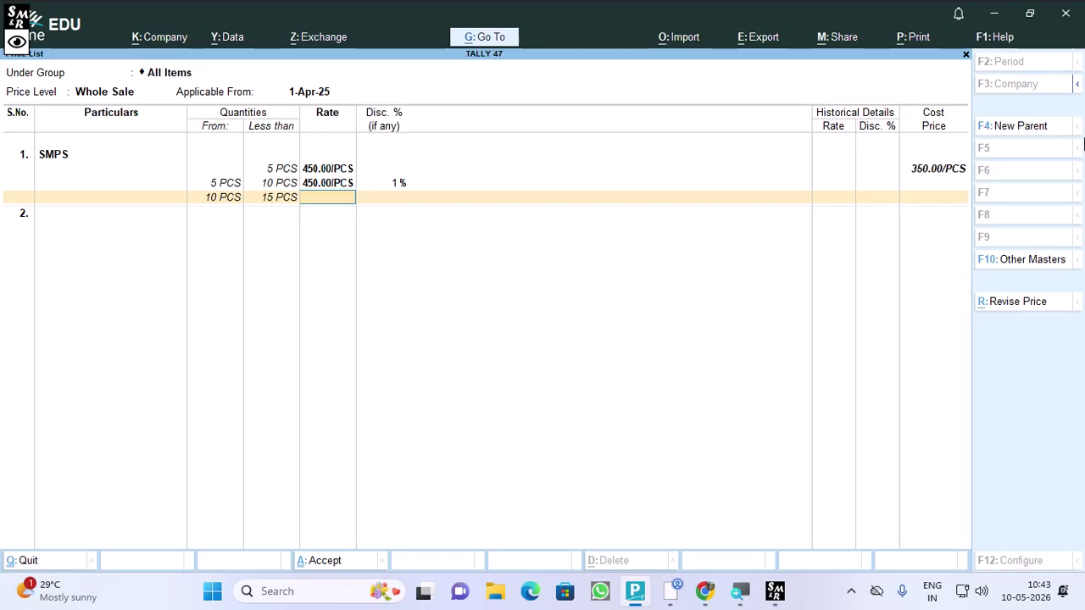
type("400")
key("Return")
type("2")
key("Return")
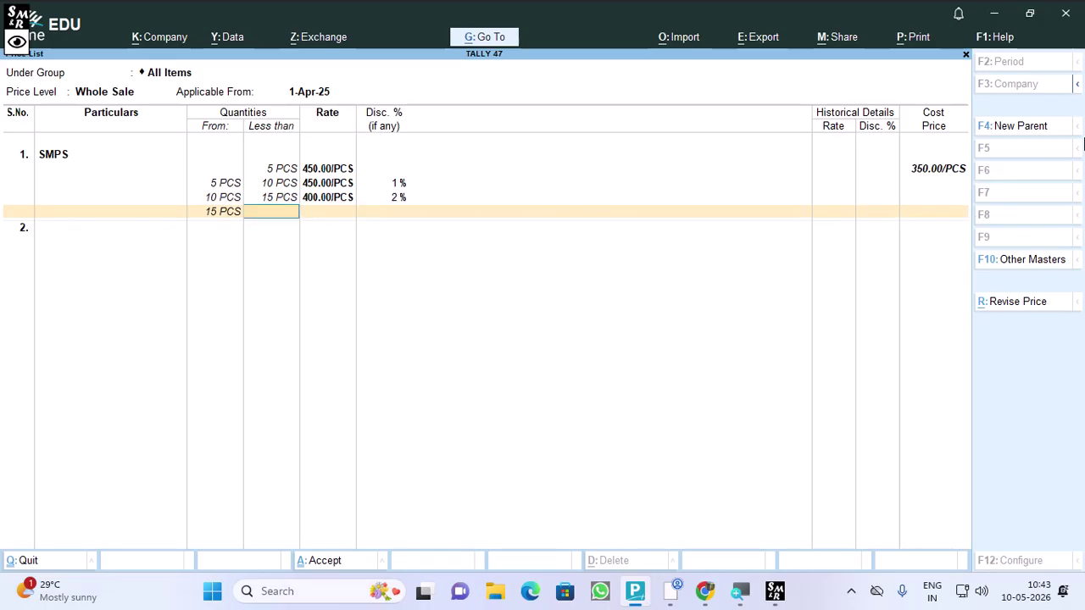
- Add an open-ended SMPS price slab from 15 PCS at rate 350 with 3% discount
key("Return")
type("350")
key("Return")
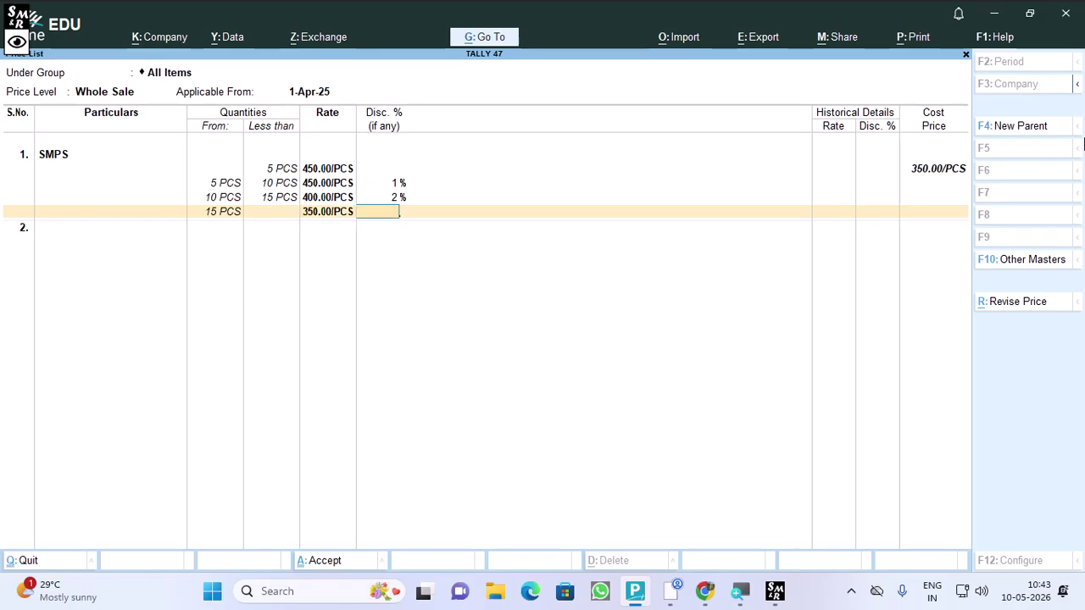
type("3")
key("Return")
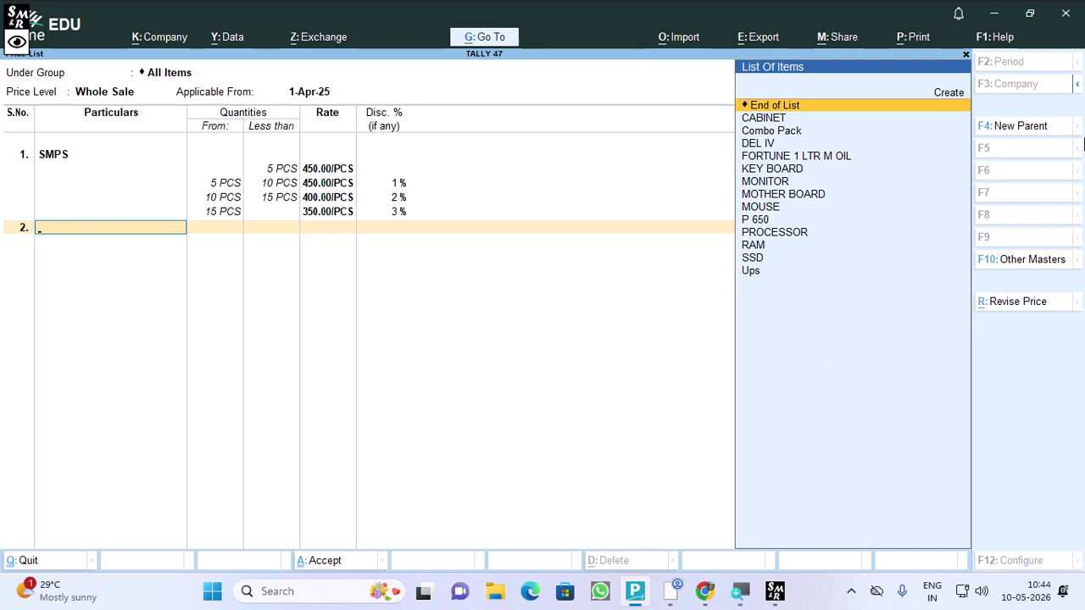
- End the item list, accept the price list and return to the Gateway of Tally
key("Return")
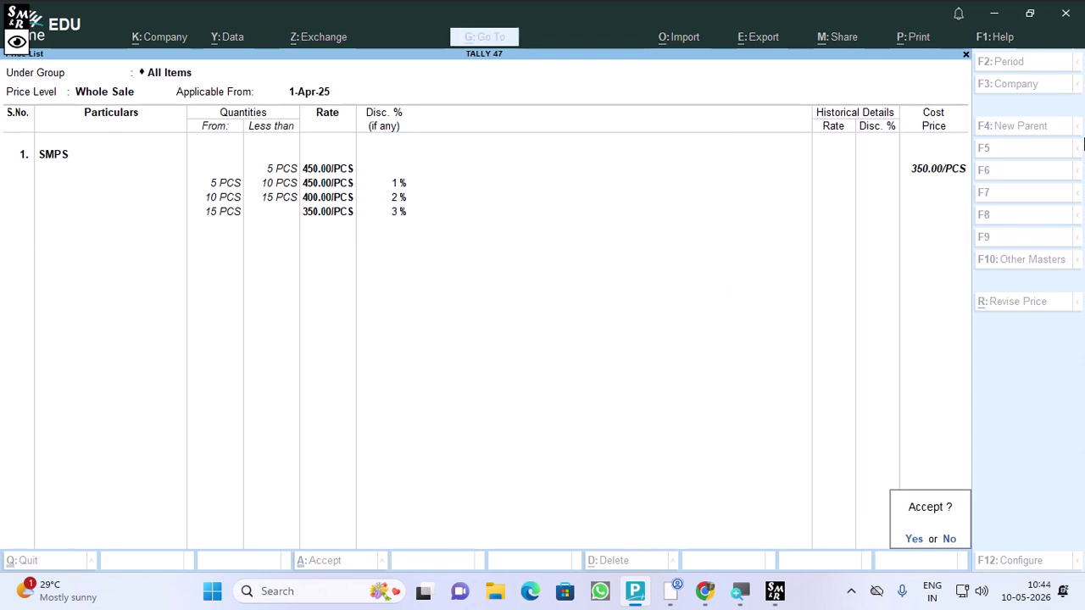
key("Return")
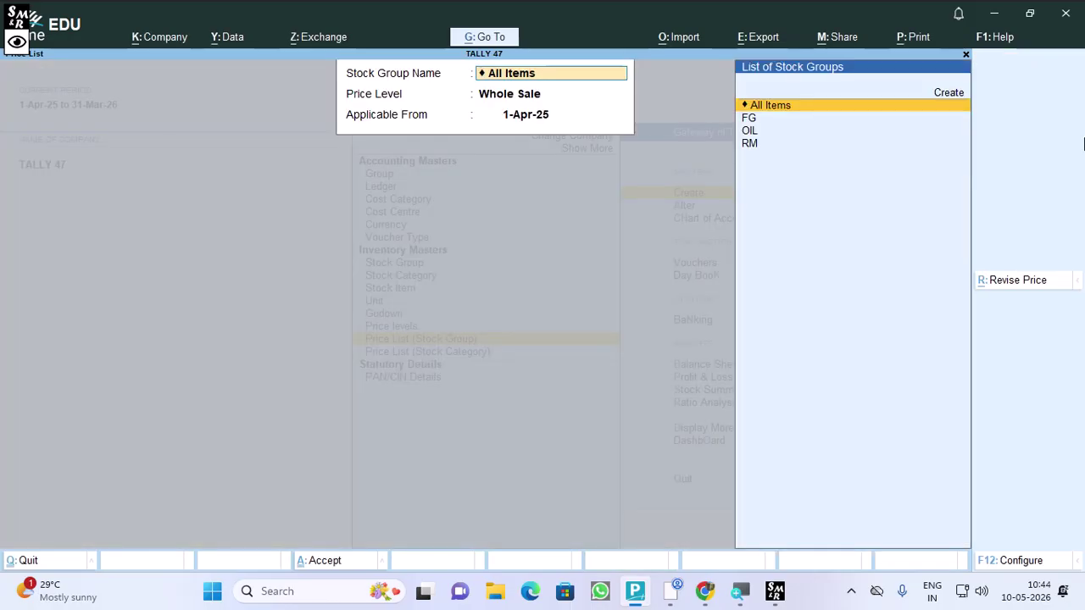
key("Escape")
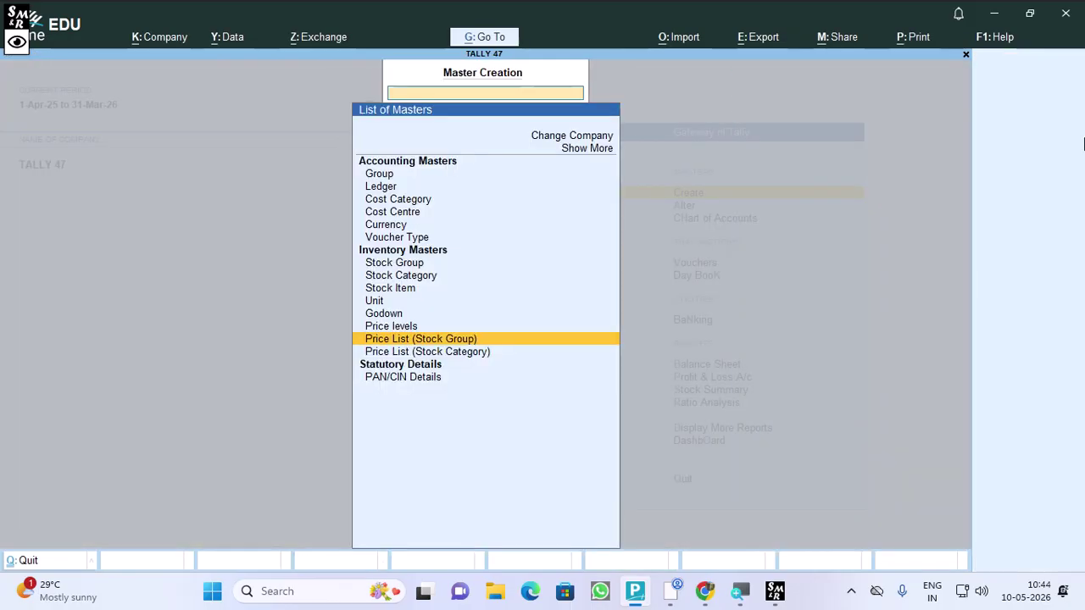
key("Escape")
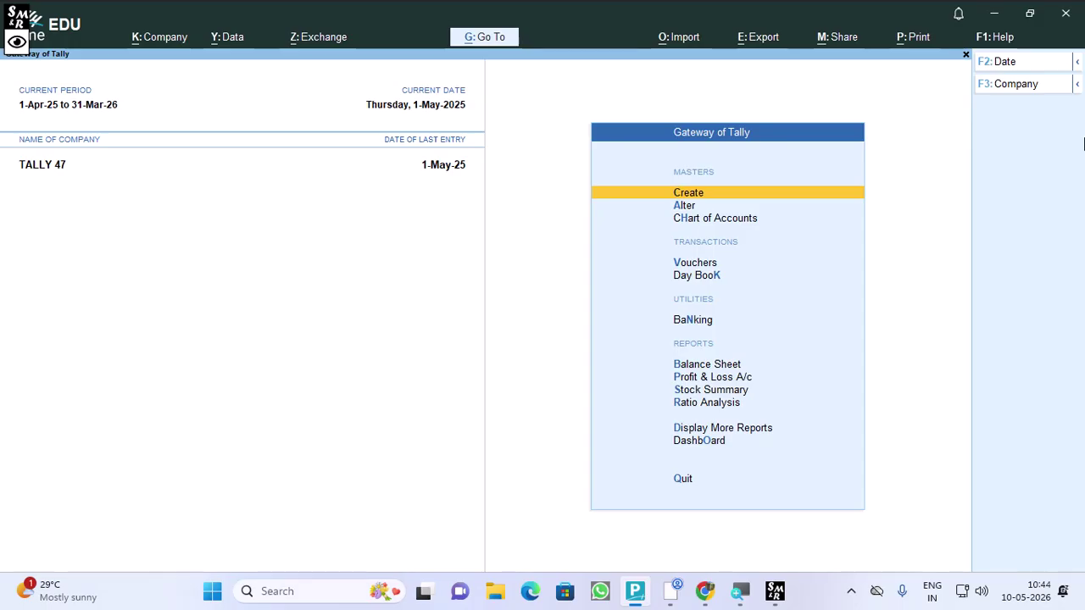
- Open a new voucher of type Sales with the cost centre class Not Applicable
key("v")
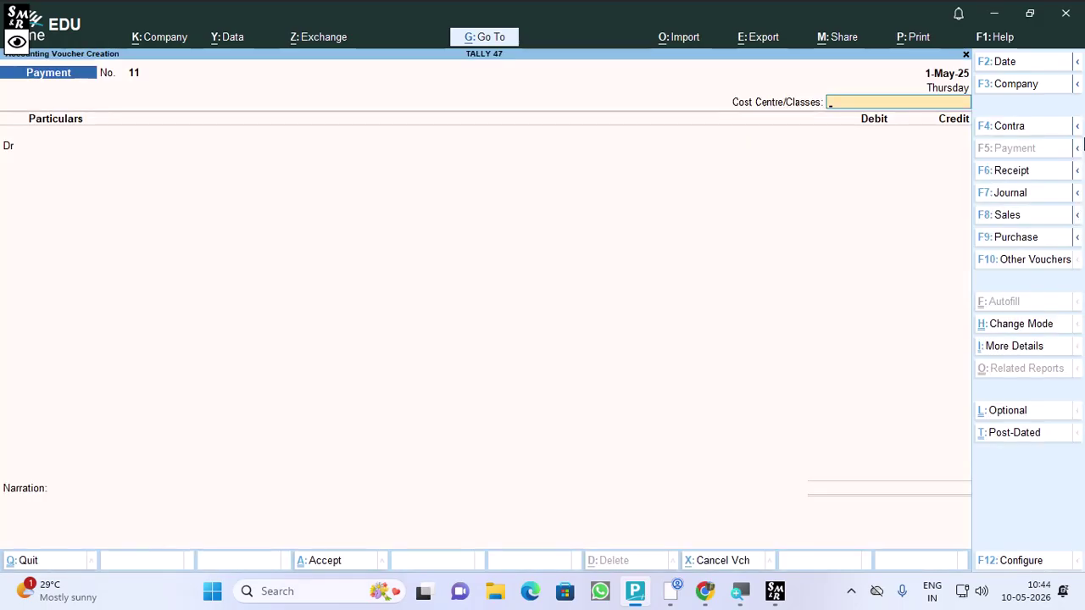
key("F8")
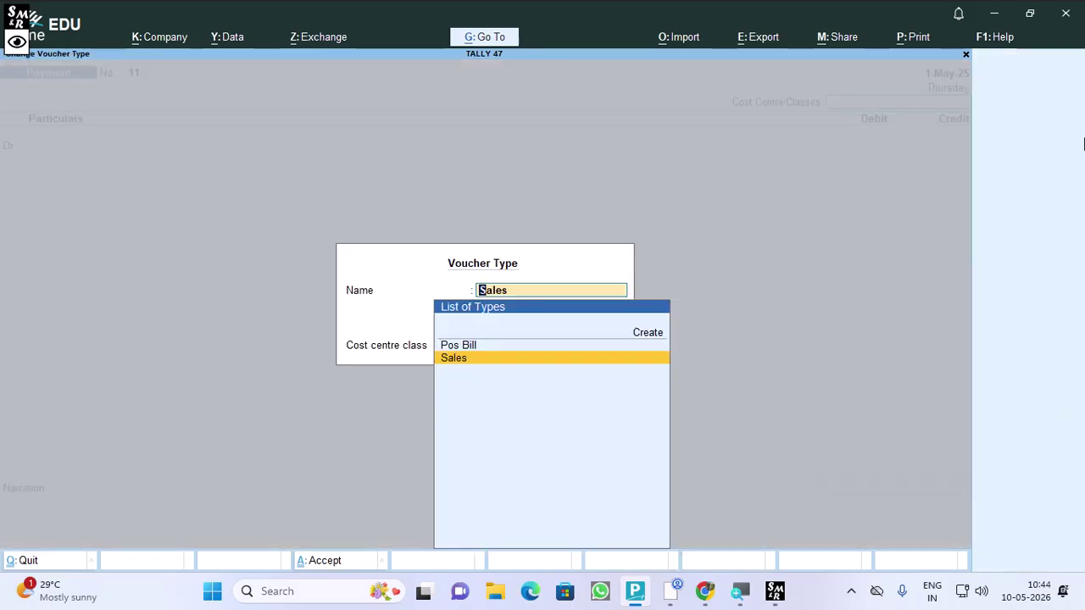
key("Return")
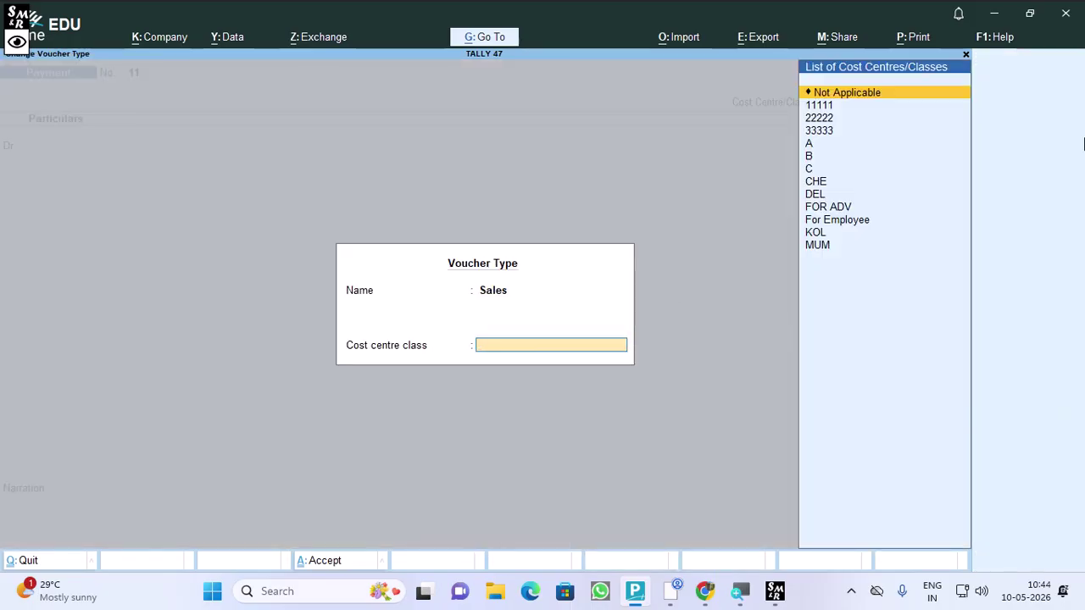
key("Return")
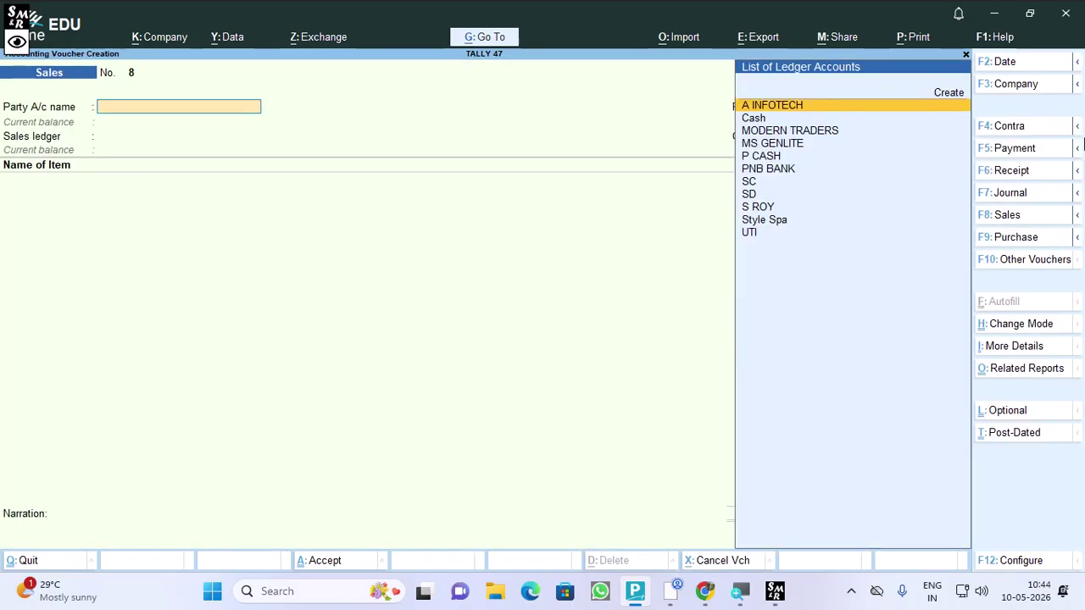
- Set the sales voucher date to 1-4
key("F2")
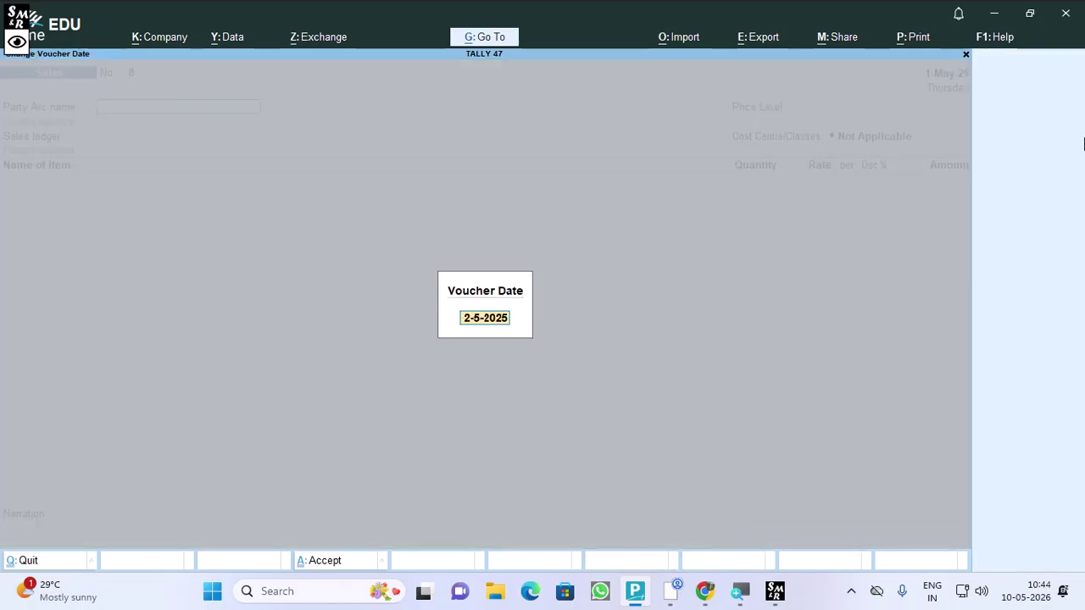
type("1-4")
key("Return")
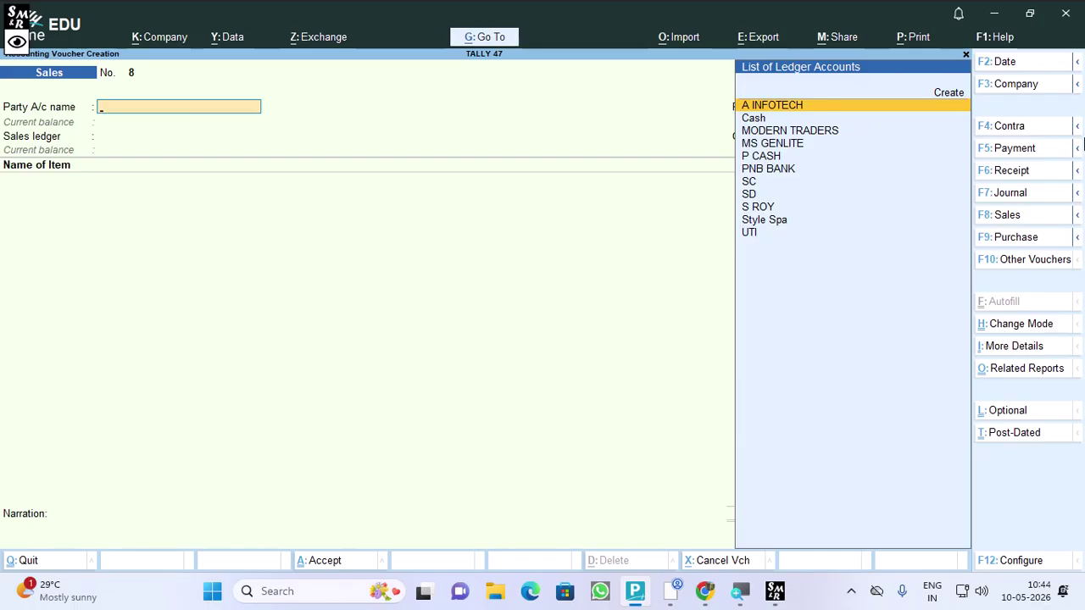
- Choose SD as the party account of the sales voucher
key("Down")
key("Down")
key("Down")
key("Down")
key("Down")
key("Down")
key("Down")
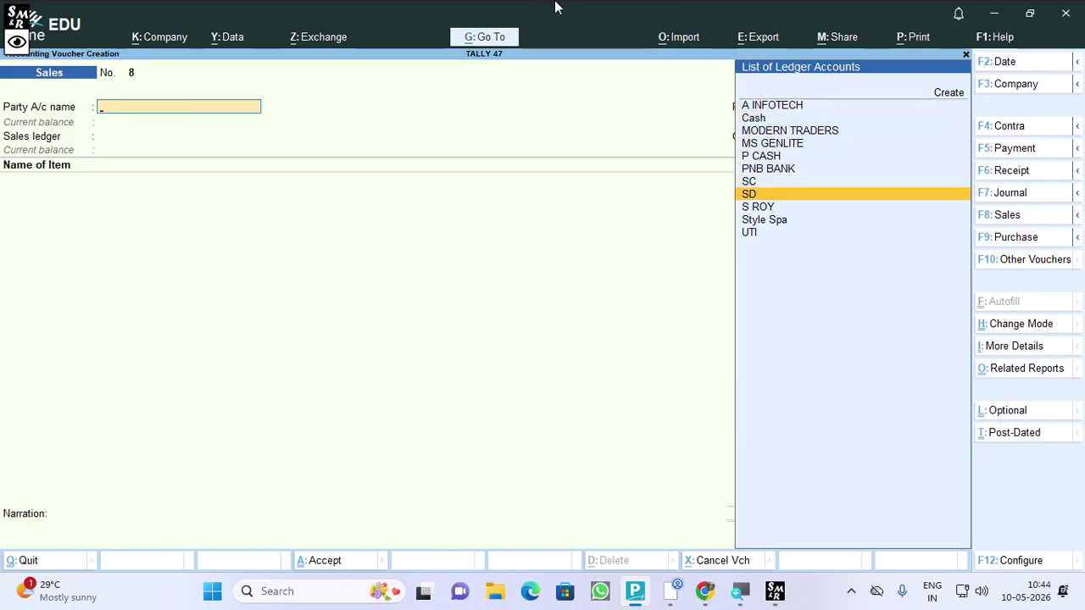
key("Return")
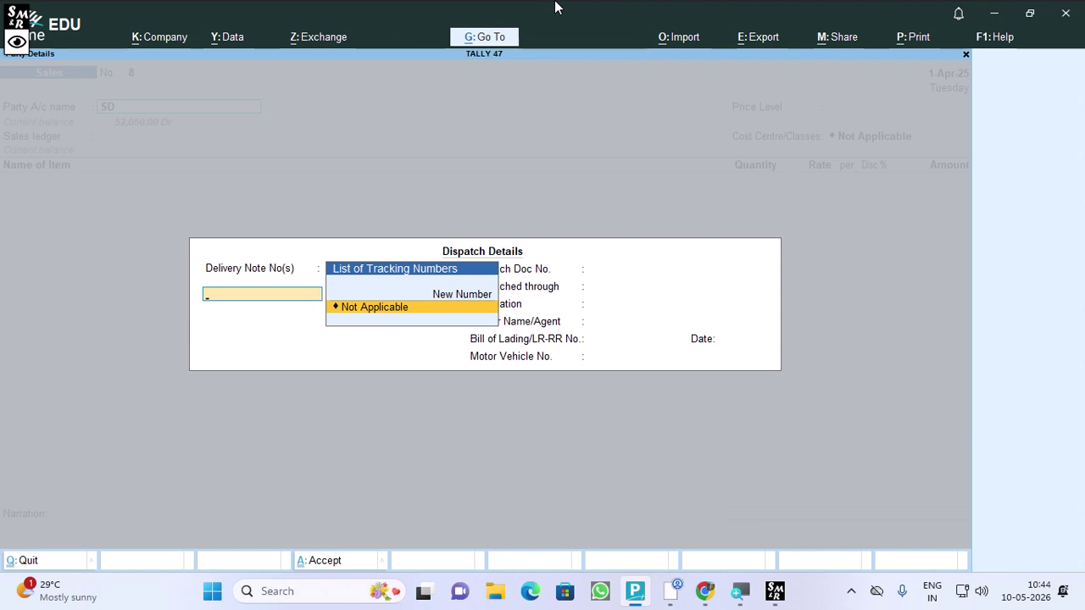
- Accept the dispatch details with the delivery note number Not Applicable, and accept the default party details
key("Return")
key("Return")
key("Return")
key("Return")
key("Return")
key("Return")
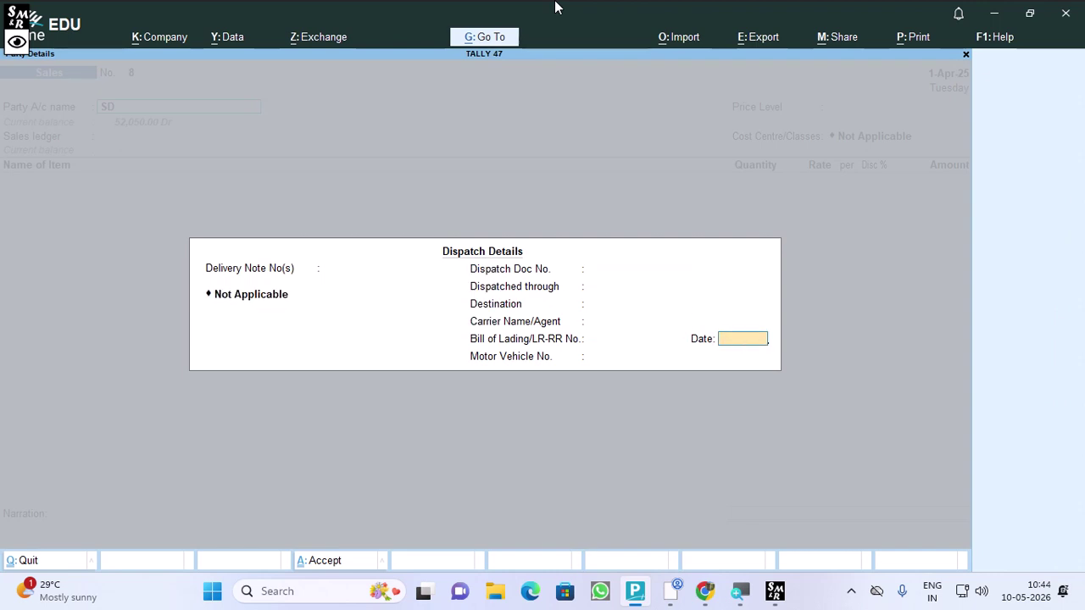
key("Return")
key("Return")
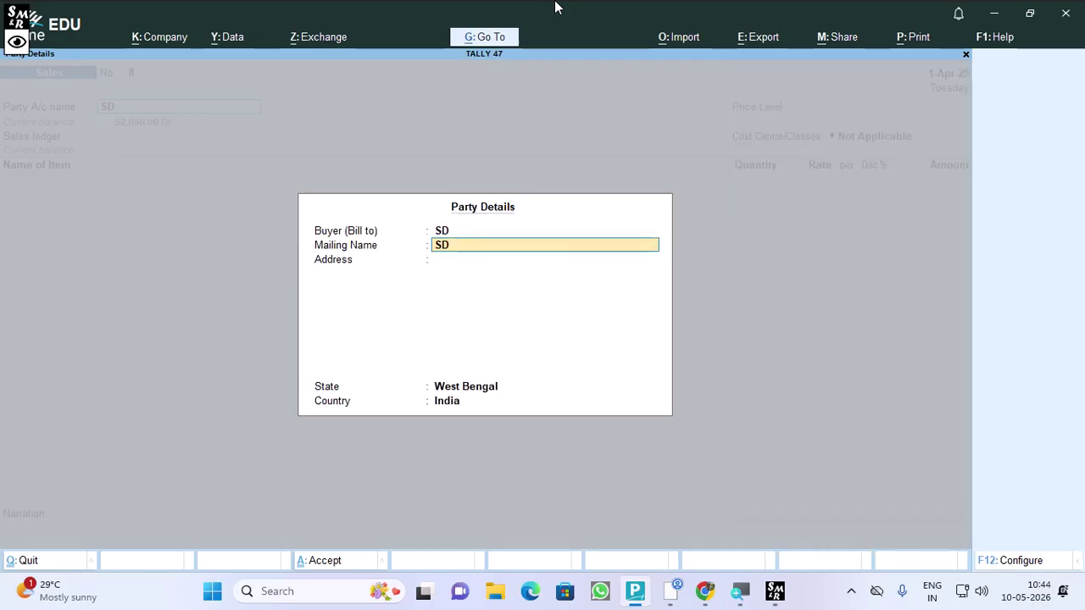
key("Return")
key("Return")
key("Return")
key("Return")
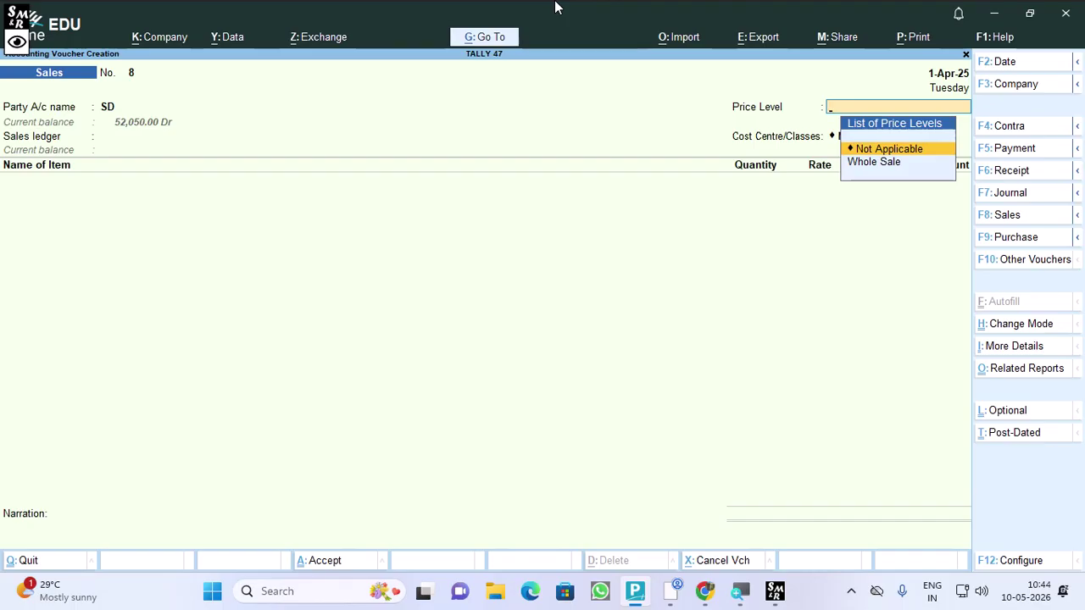
- Apply the Whole Sale price level to the voucher and choose SALE as the sales ledger
key("Down")
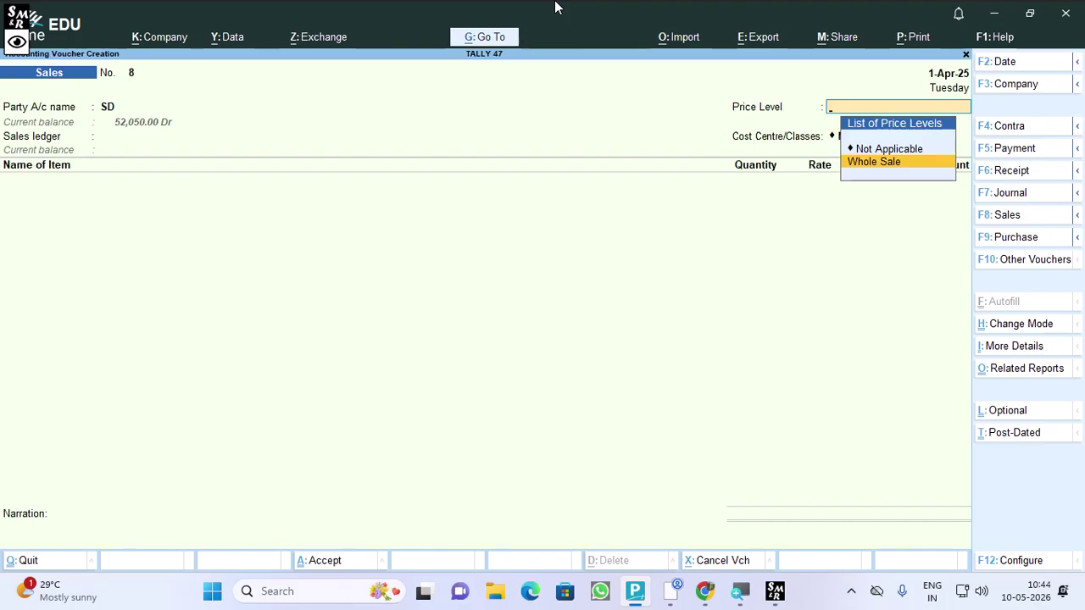
key("Return")
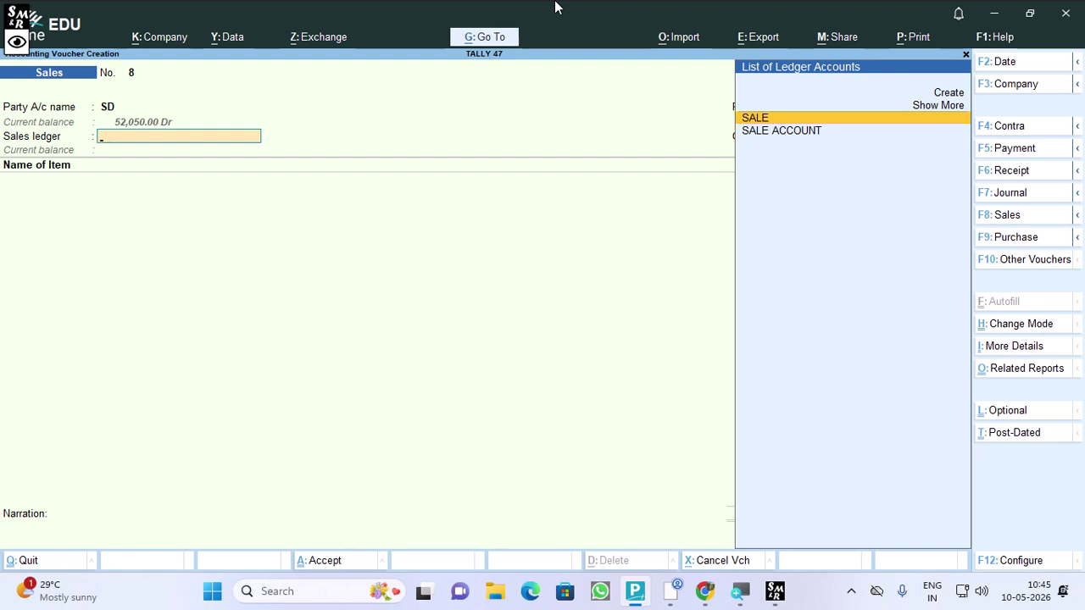
type("Sale")
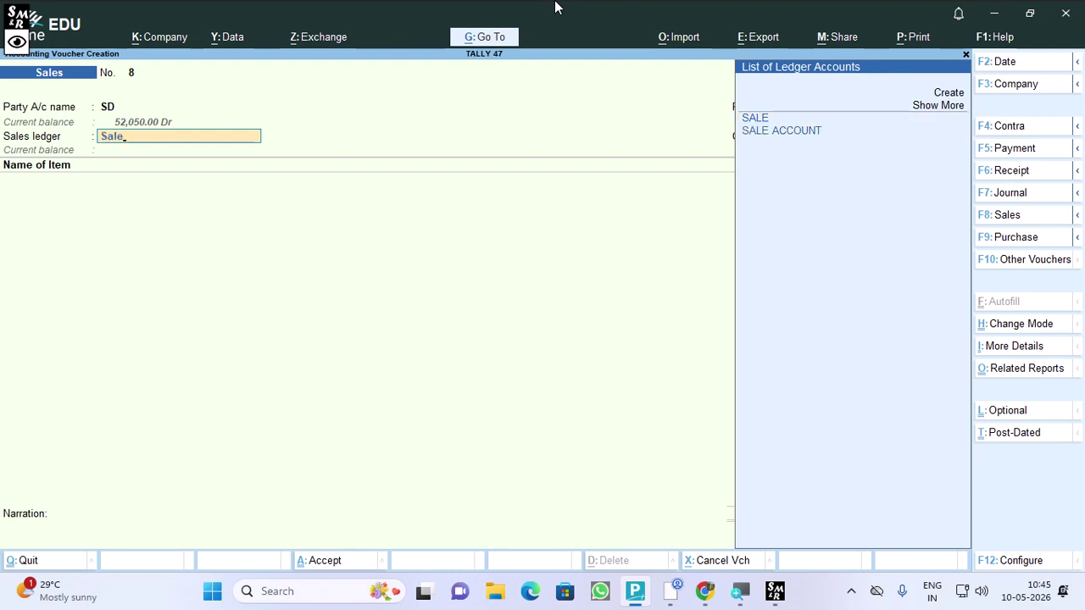
key("Return")
key("Return")
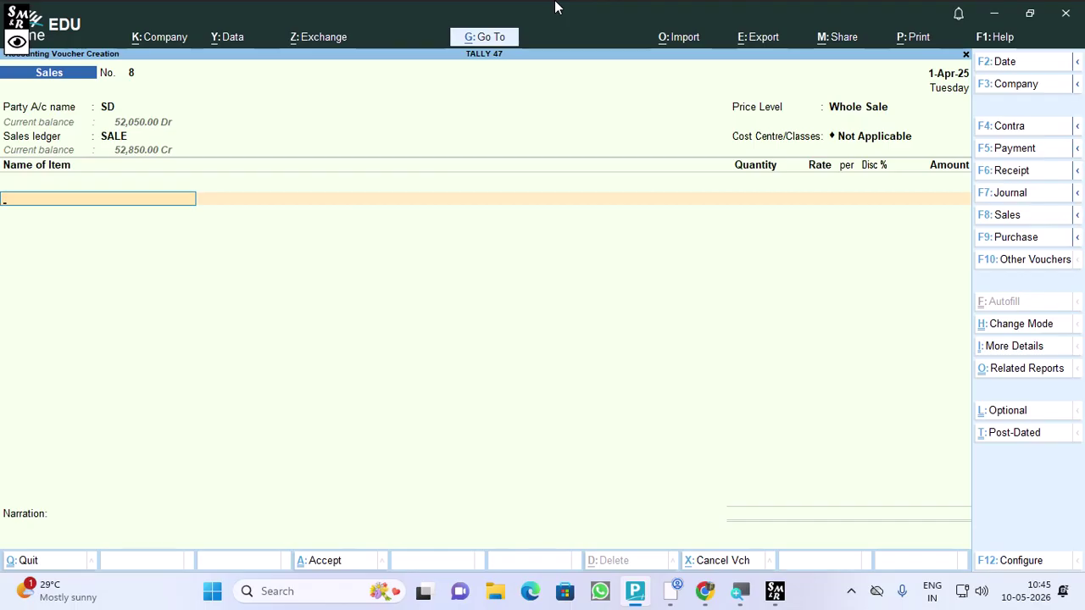
- Add the SMPS item without a description, with tracking number Not Applicable and 12 PCS from the GARIA godown
type("sm")
key("Return")
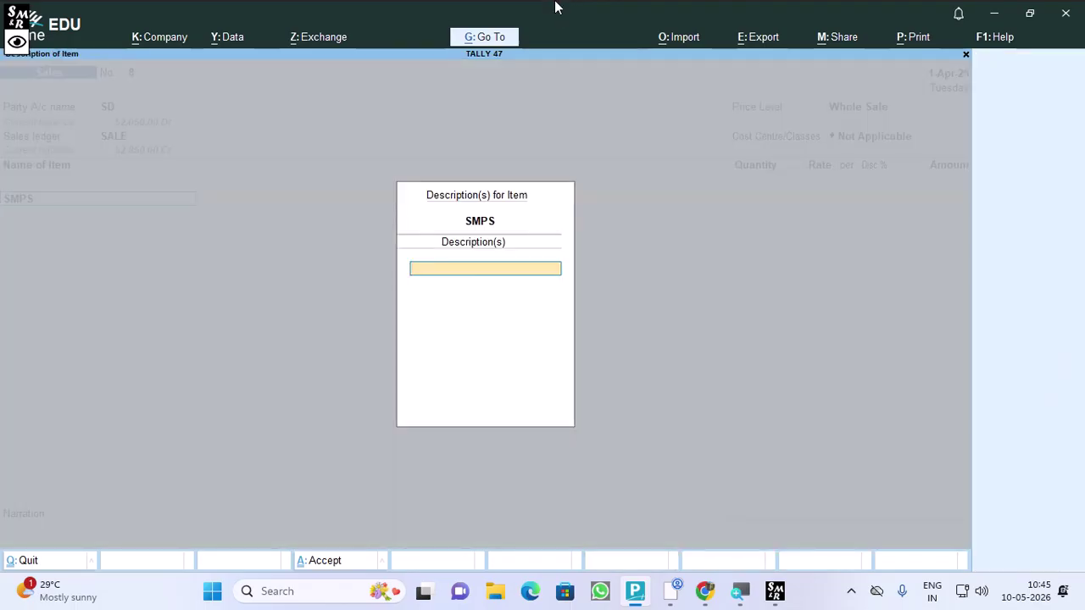
key("Return")
key("Return")
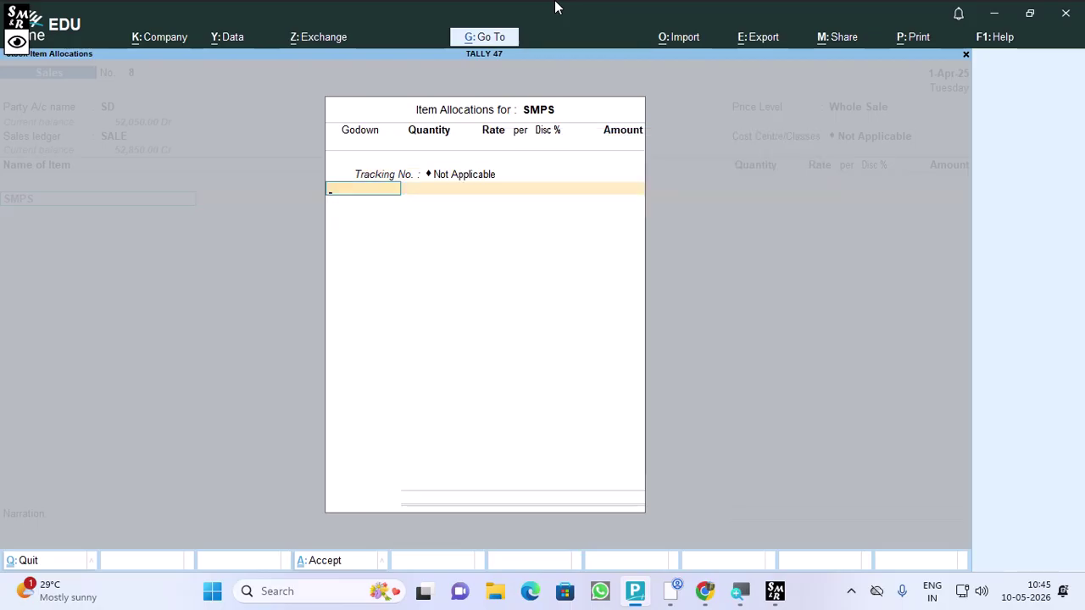
key("Return")
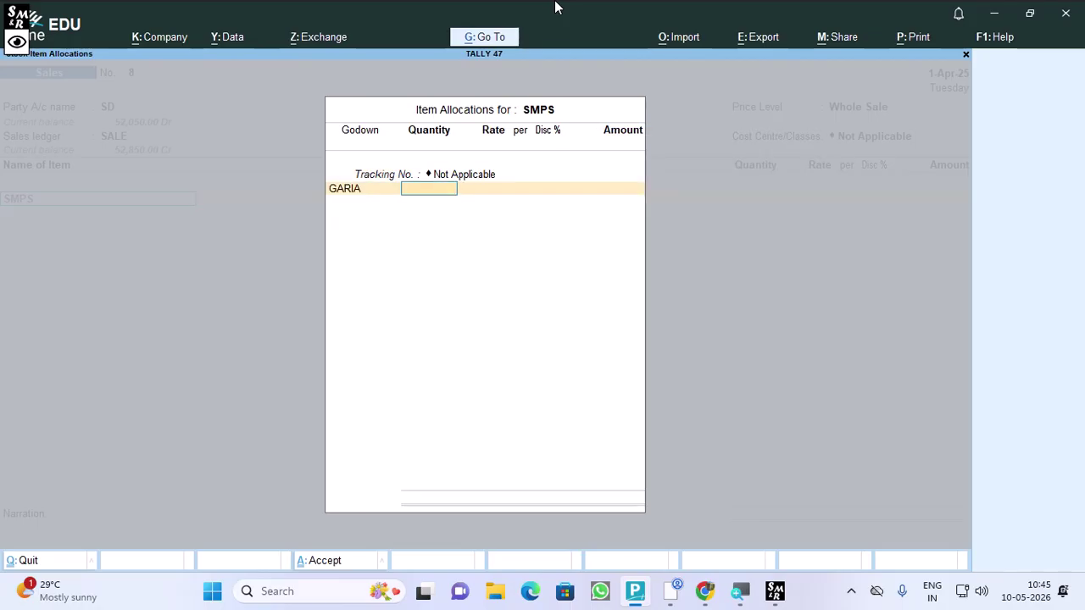
type("12")
key("Return")
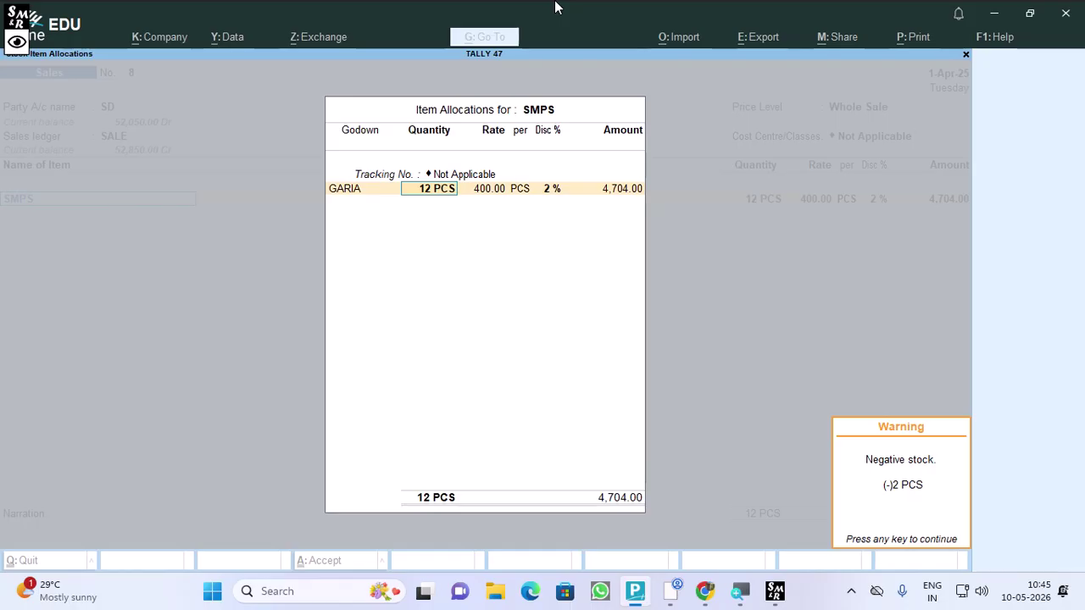
key("Return")
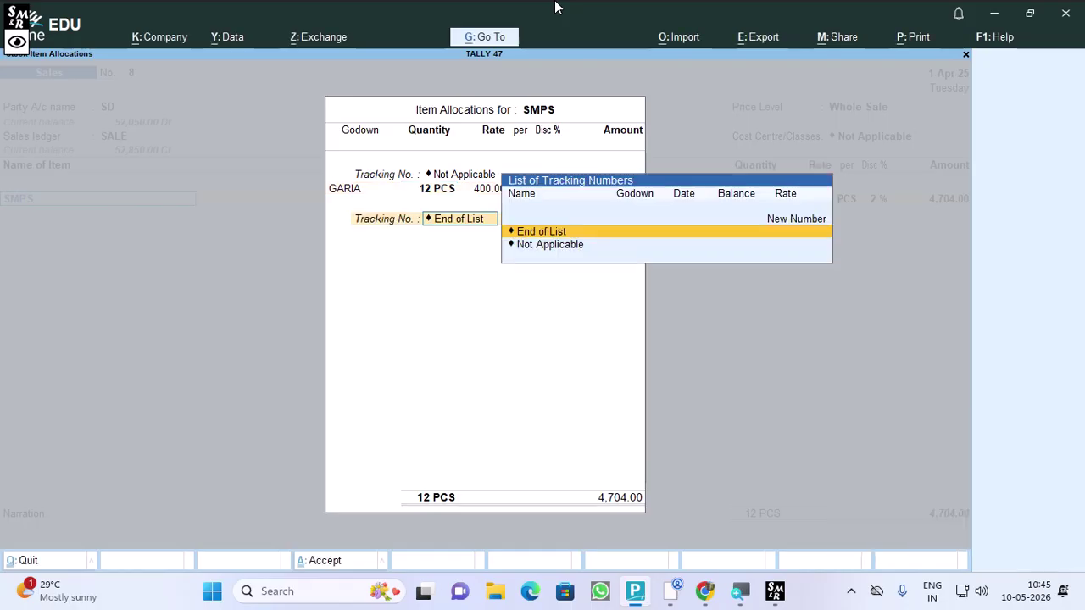
- Set the SMPS quantity to 2 PCS, finish the item allocation and leave the voucher without saving it
key("BackSpace")
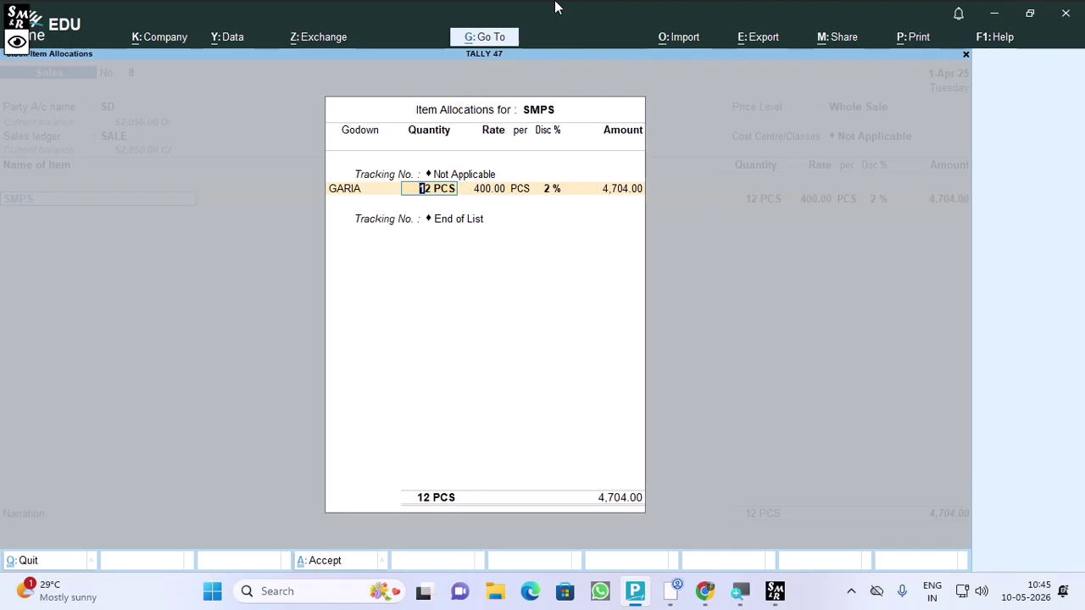
type("2")
key("Return")
key("Return")
key("Return")
key("Return")
key("Return")
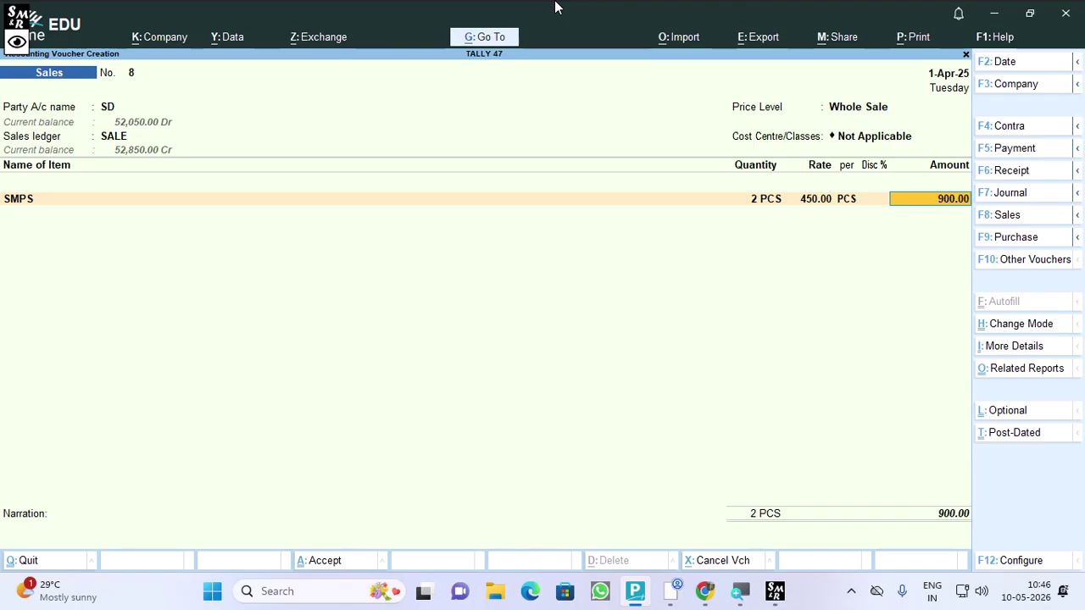
key("Escape")
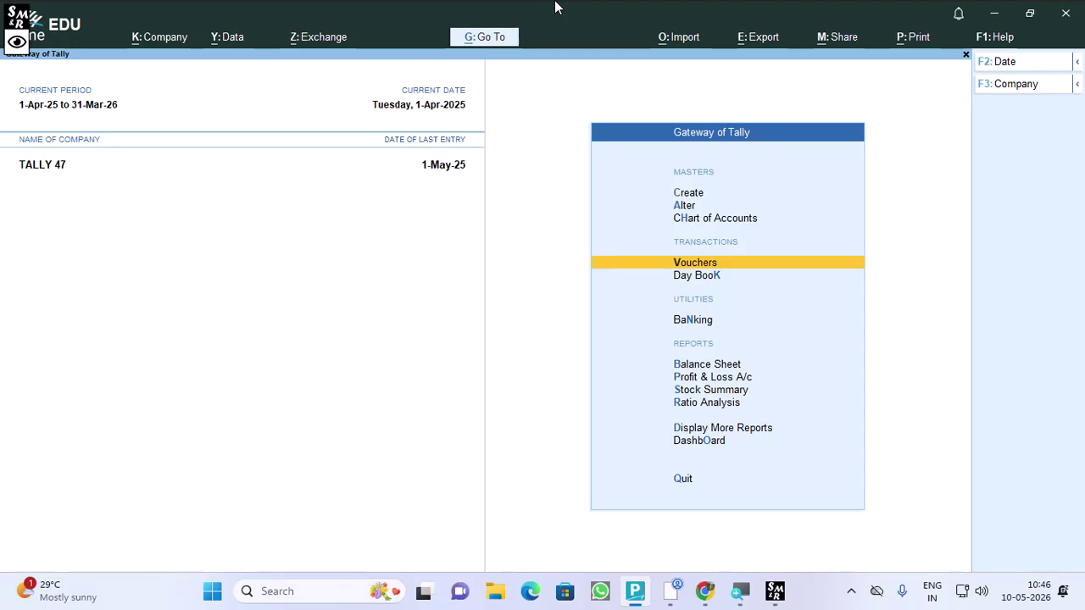
- Enable batches and expiry dates for batches in the company features, keep the other settings and save
key("F11")
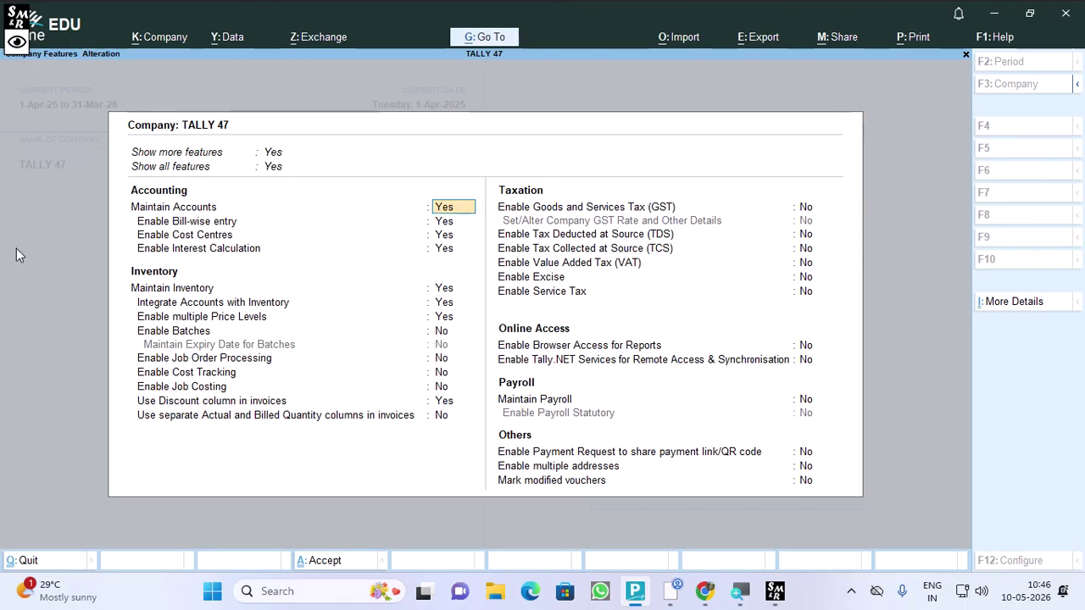
left_click(188, 333)
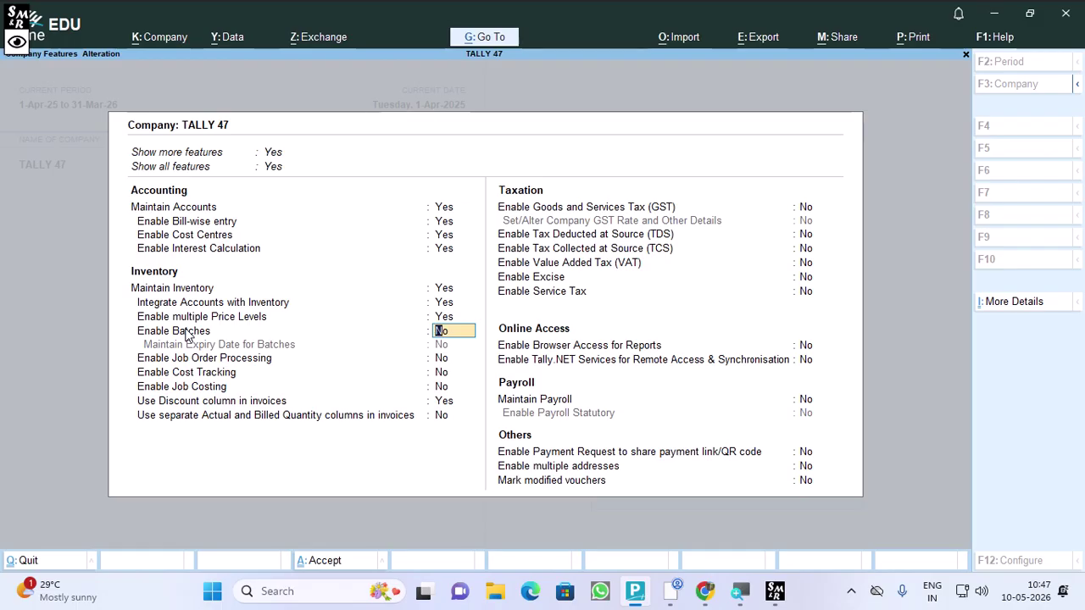
key("y")
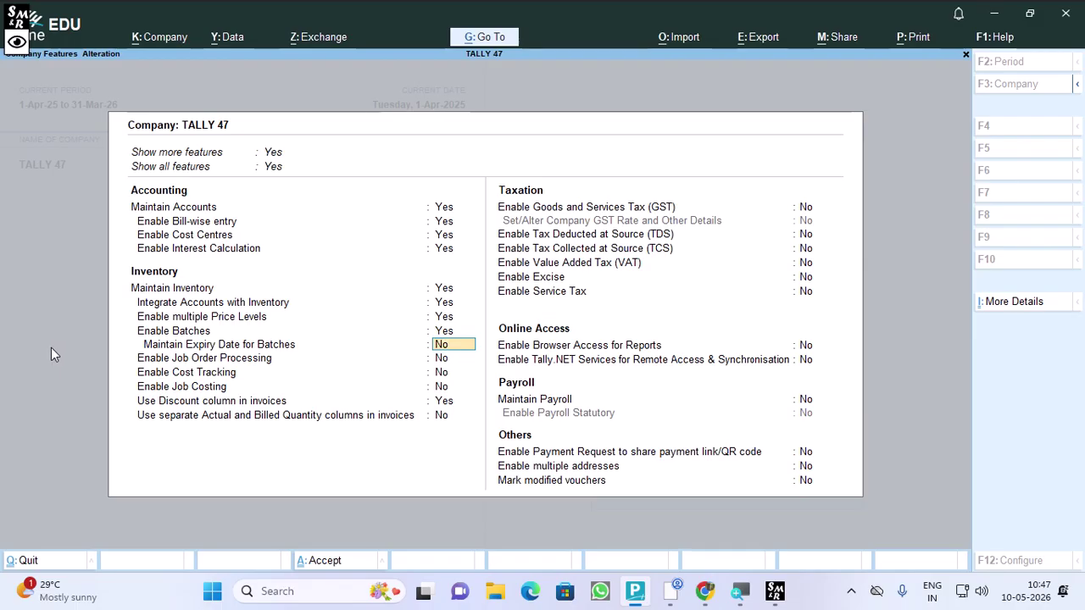
type("y")
key("Return")
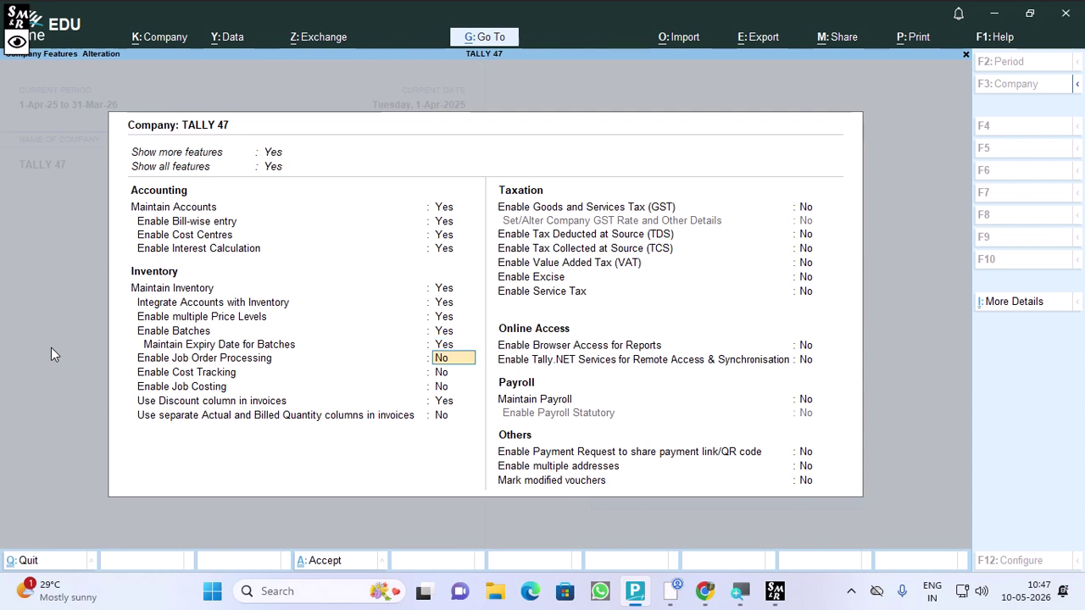
key("Return")
key("Return")
key("Return")
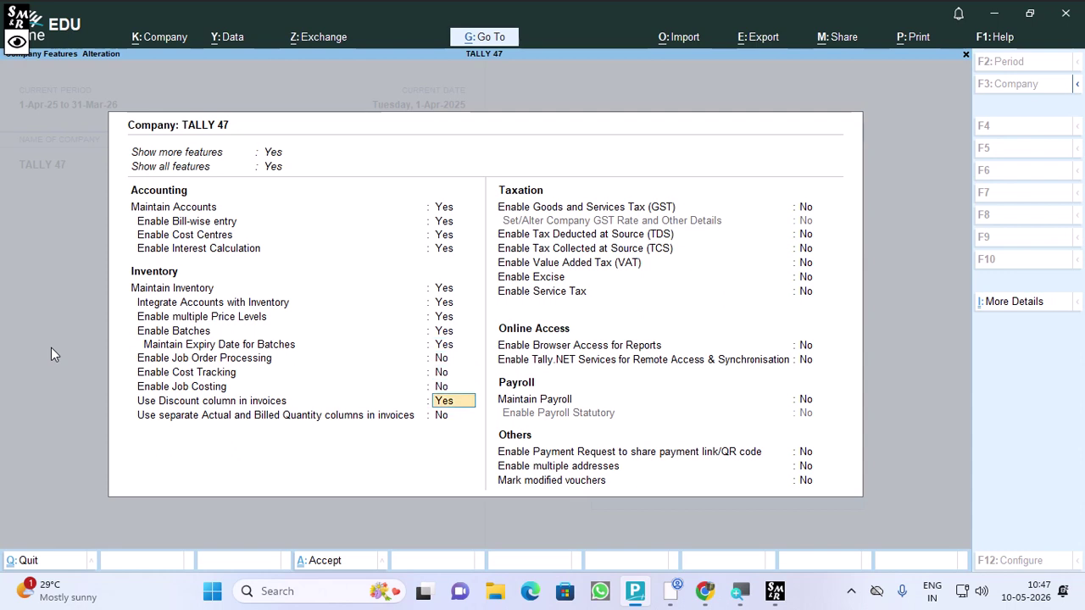
key("Return")
key("Return")
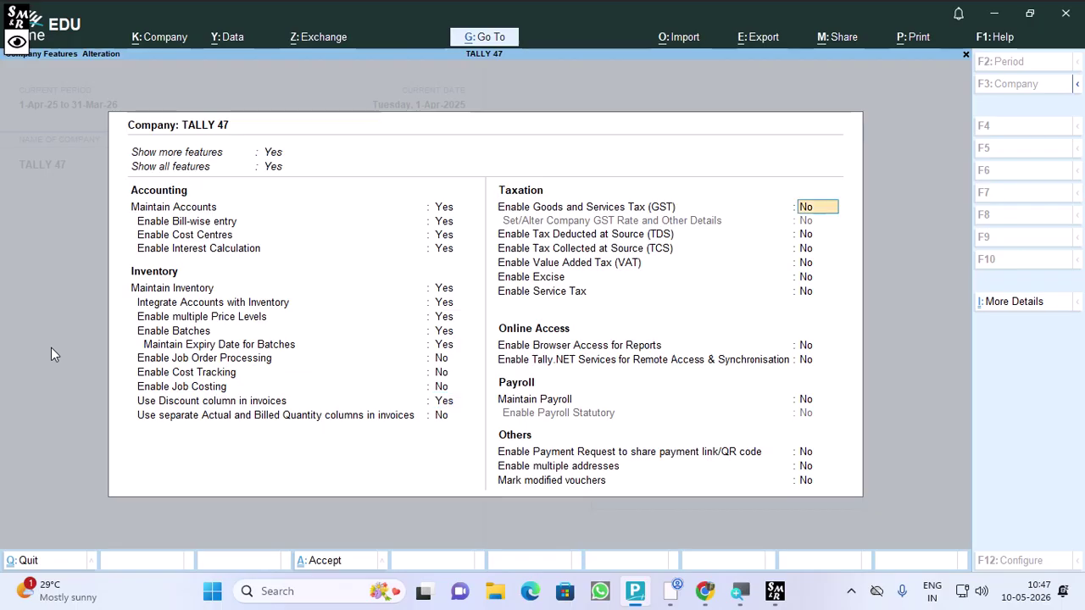
key("ctrl+a")
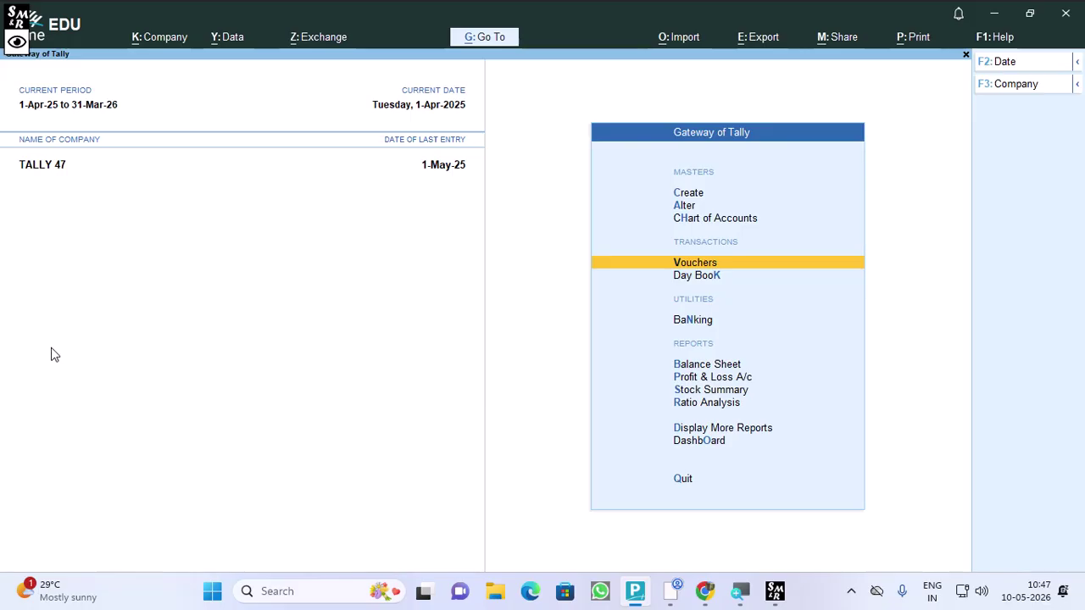
- Start creating a stock item named P 250 with no alias
key("Up")
key("Up")
key("Up")
key("Return")
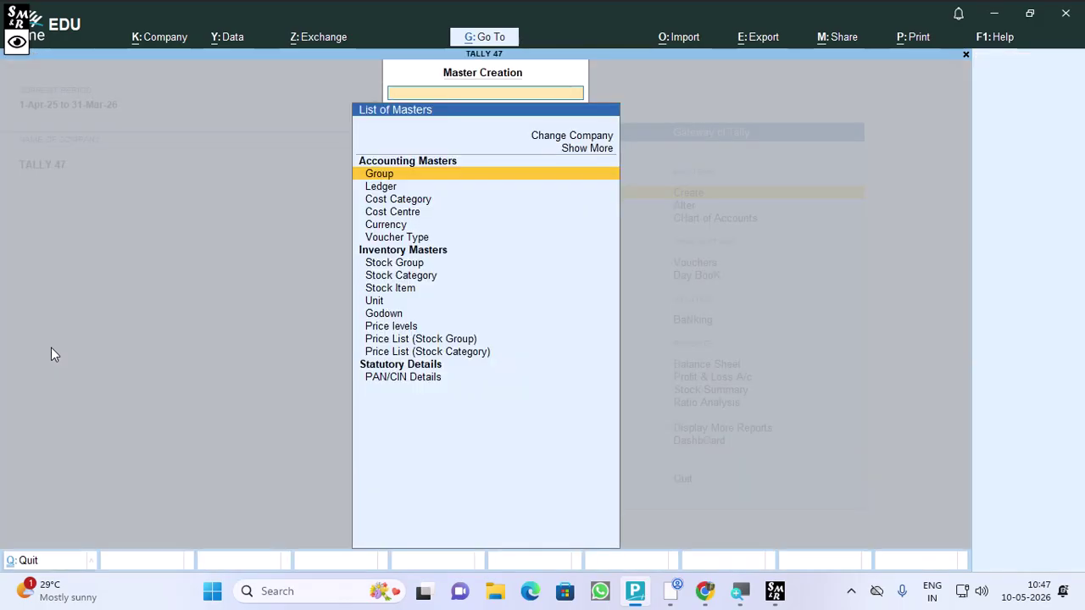
left_click(405, 291)
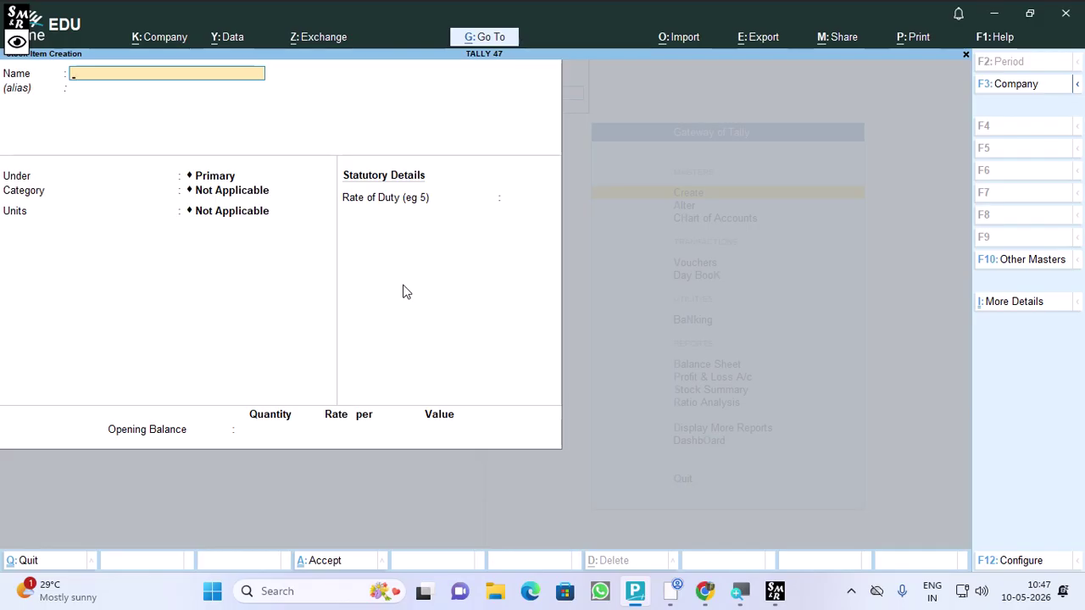
type("P 250")
key("Return")
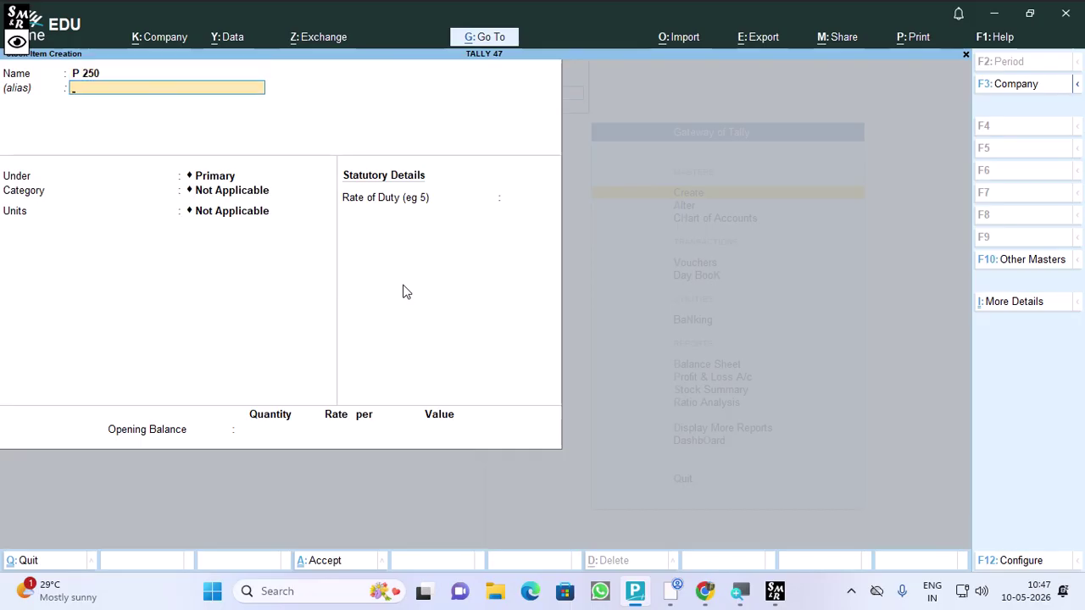
key("Return")
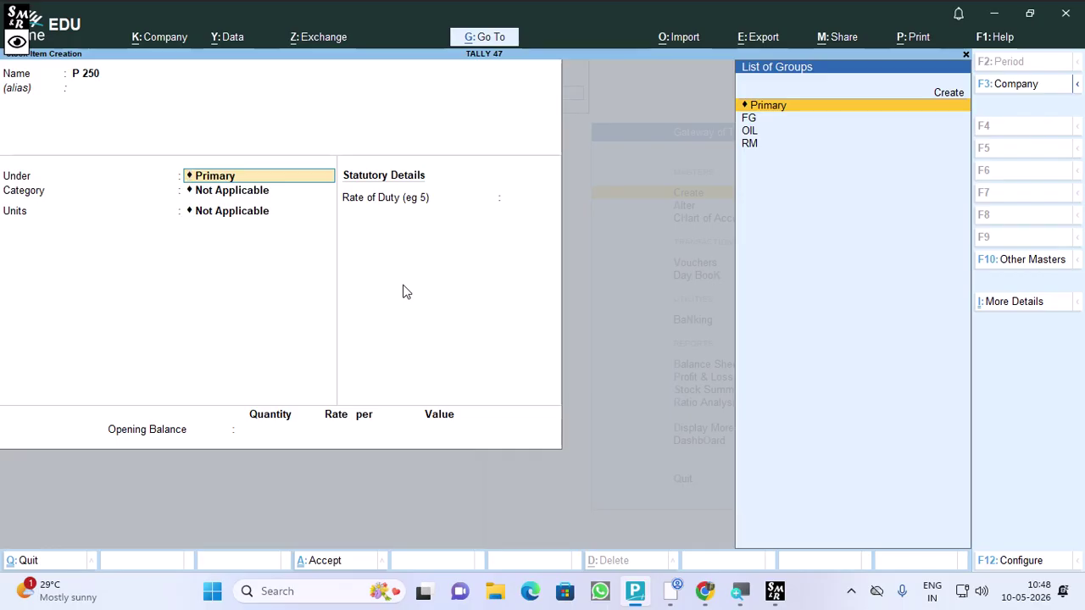
- Place the P 250 item under Primary with category Not Applicable and set its unit to PCS
key("Return")
key("Return")
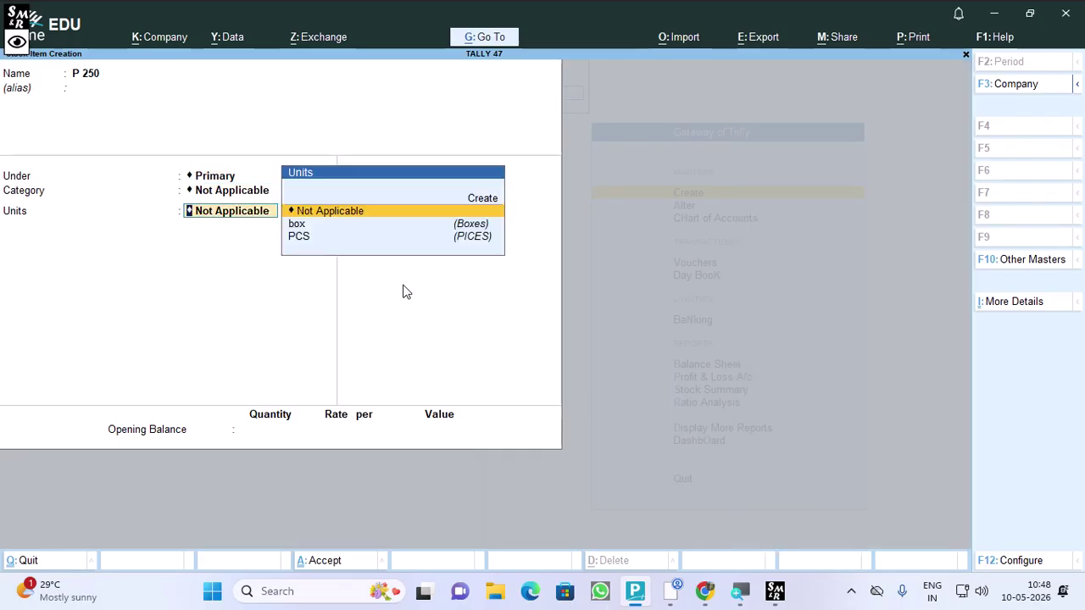
key("Down")
key("Down")
key("Return")
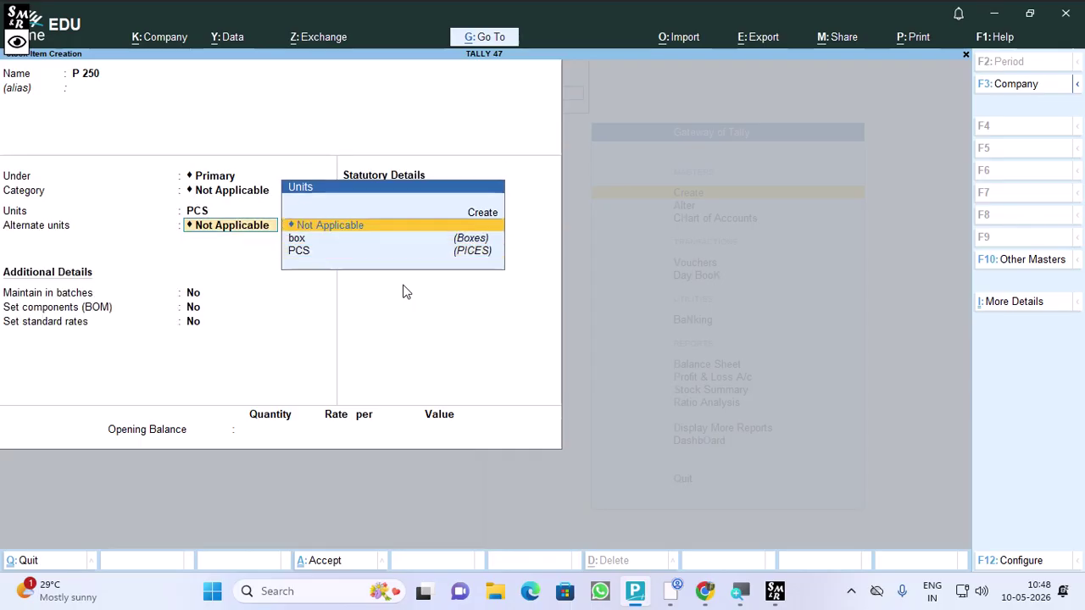
- Set the P 250 item's alternate unit to box, with 1 box equal to 10 PCS
key("Return")
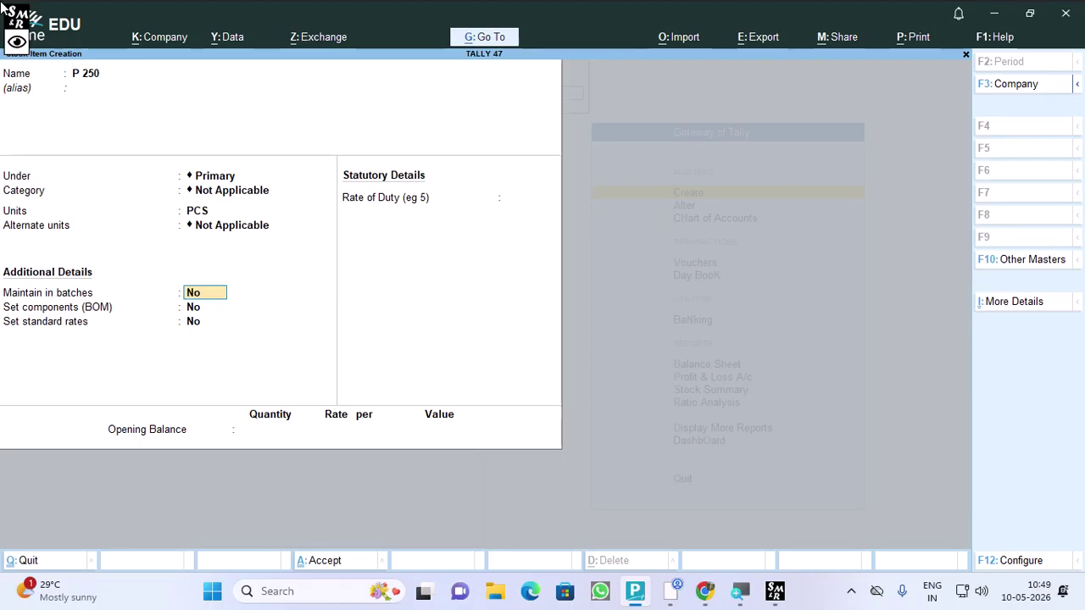
key("BackSpace")
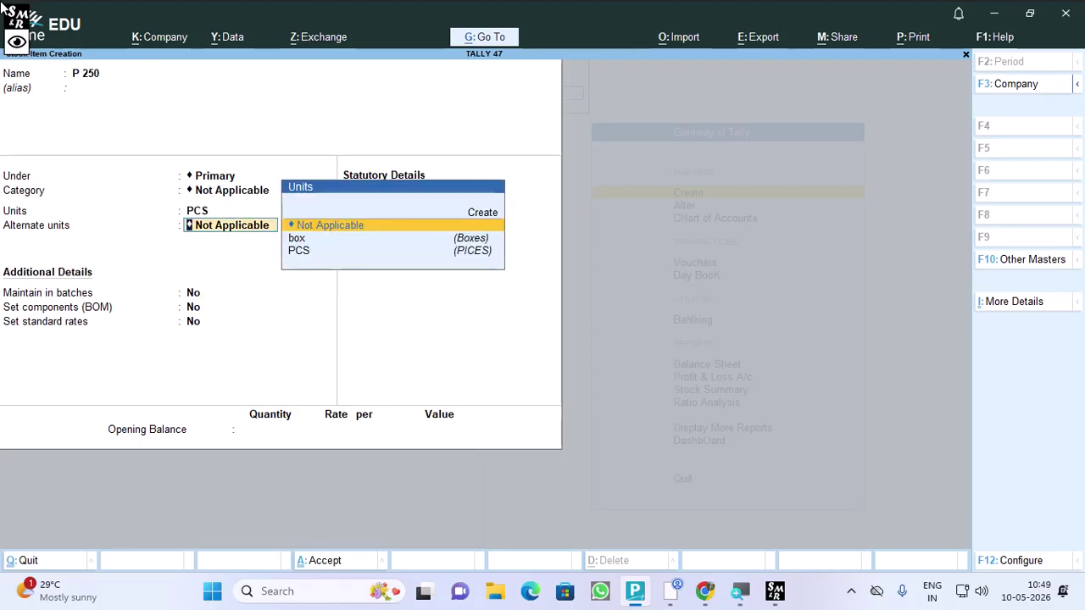
key("Down")
key("Return")
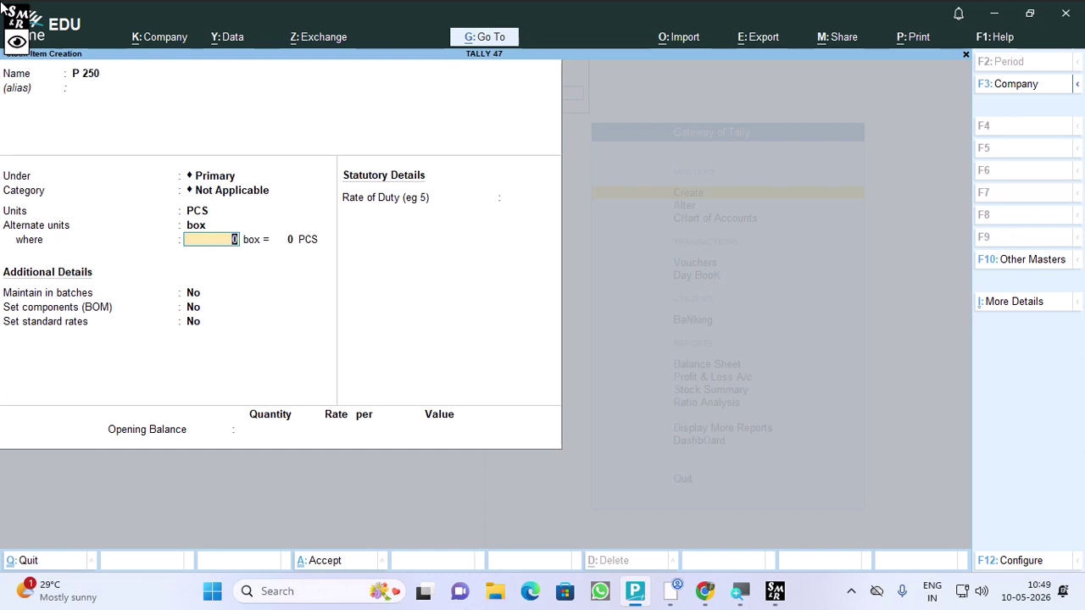
type("1")
key("Return")
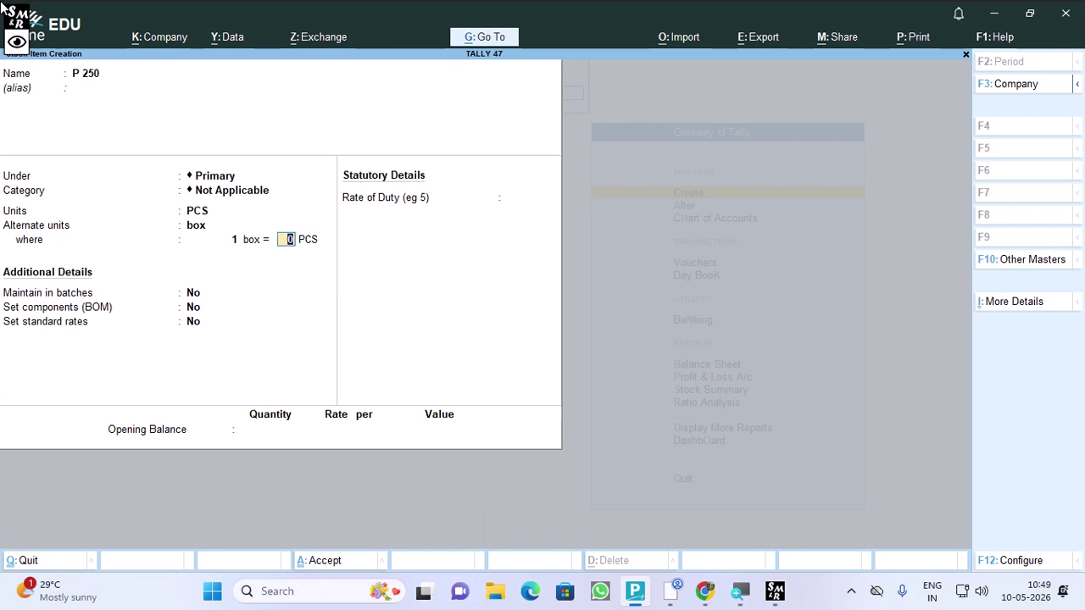
type("10")
key("Return")
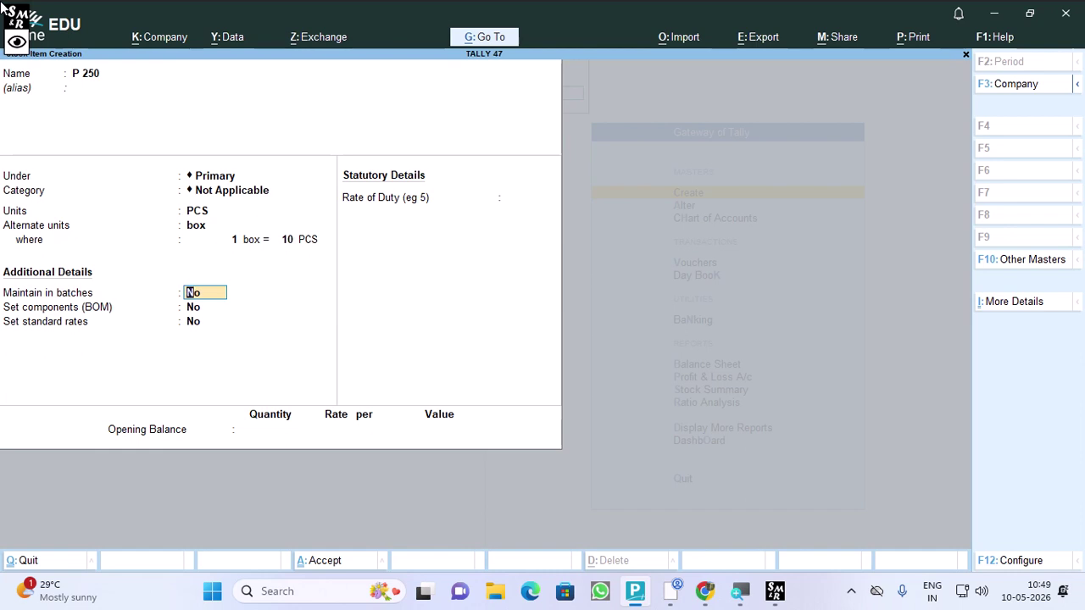
- Maintain P 250 in batches with manufacturing date tracking and expiry dates, keeping components and standard rates at No and the duty rate at its default
type("y")
key("Return")
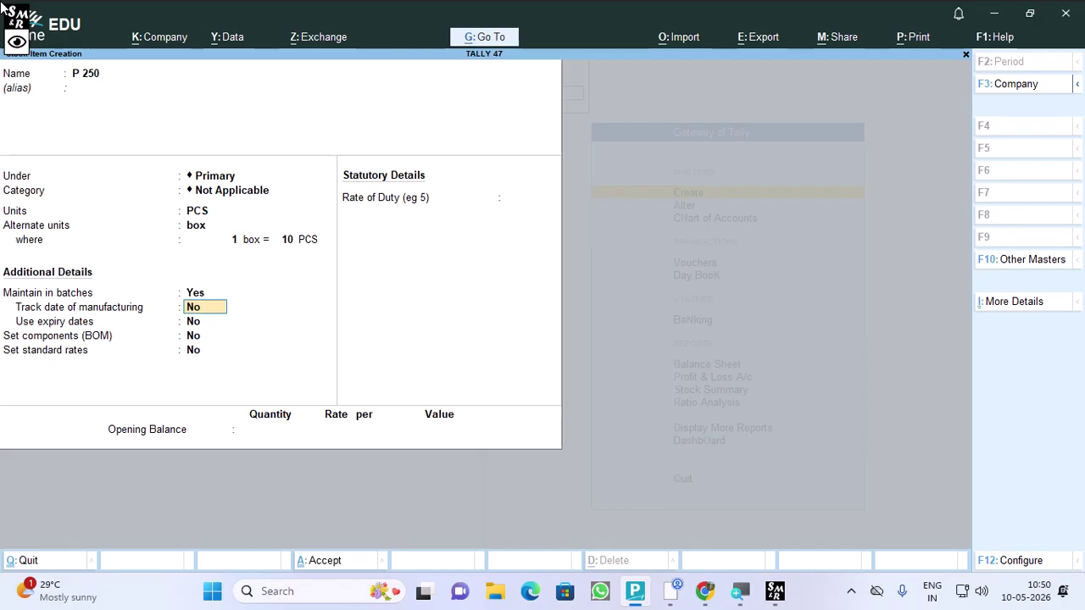
type("y")
key("Return")
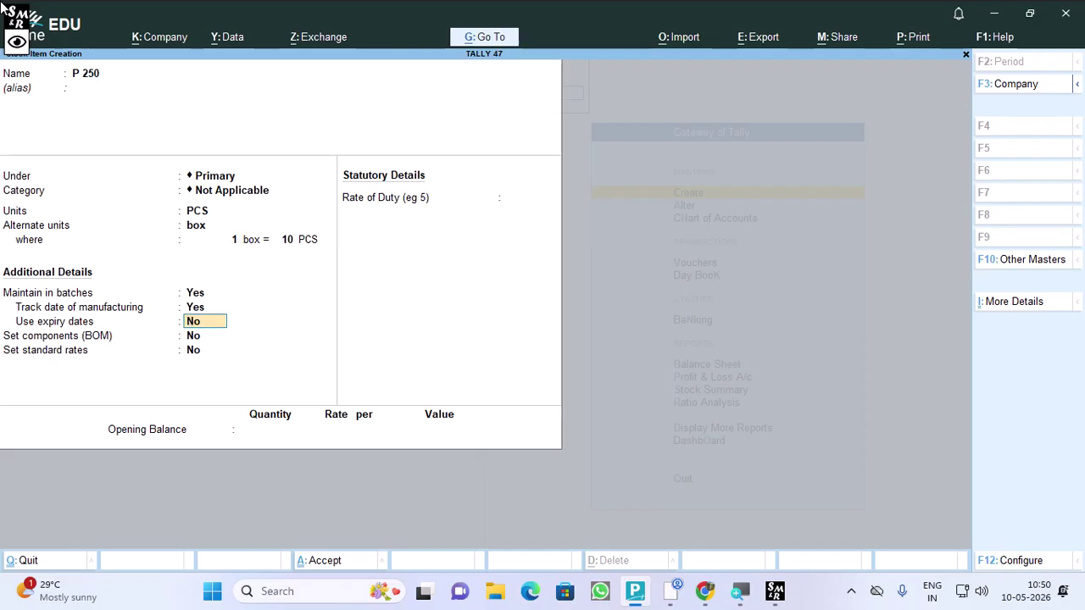
type("y")
key("Return")
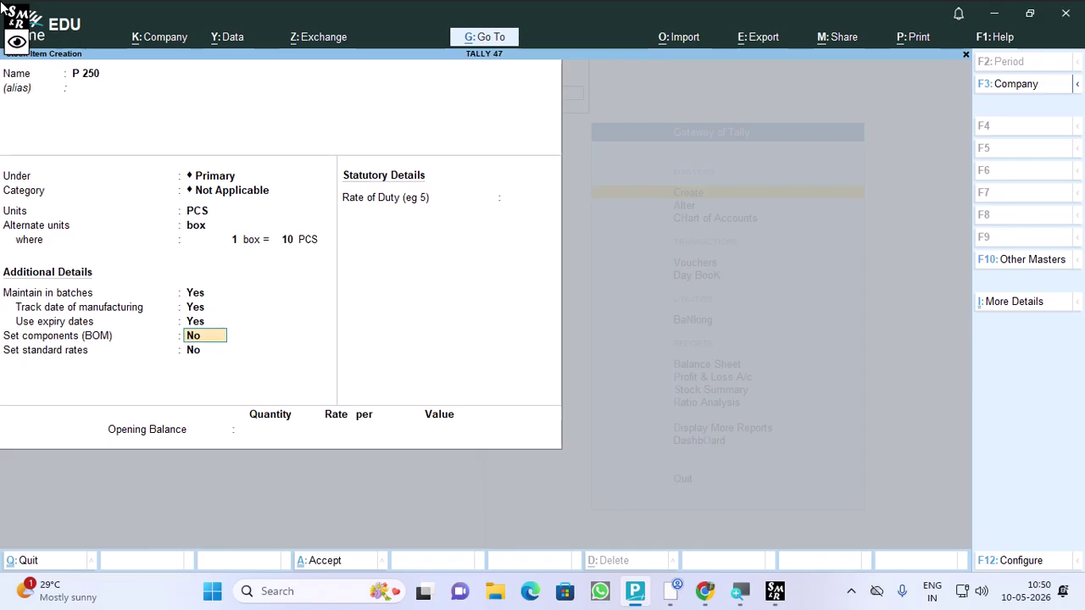
key("Return")
key("Return")
key("Return")
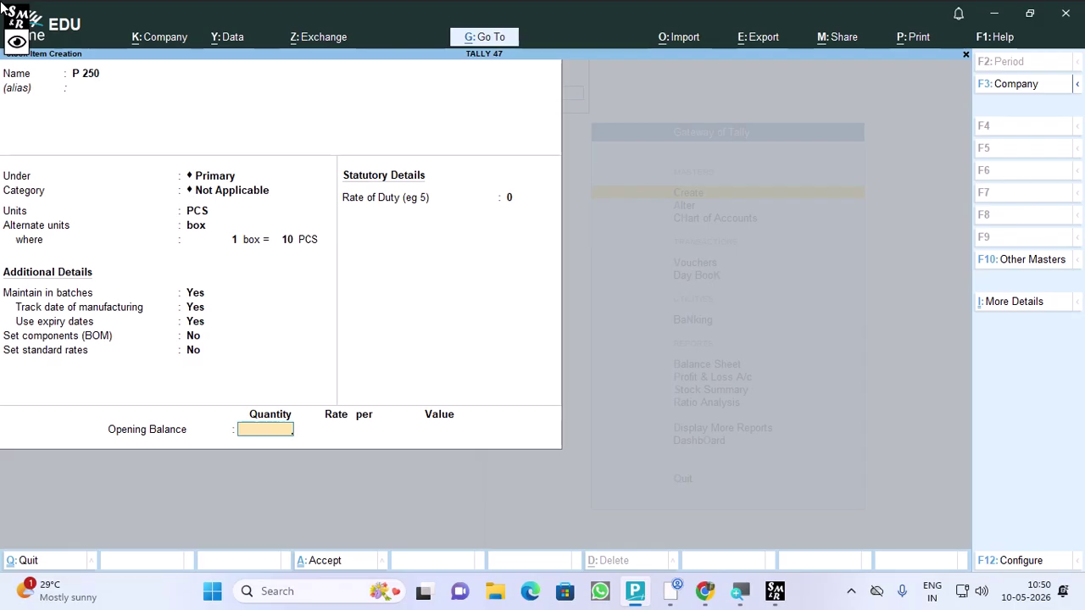
- Enter an opening balance of 250 PCS for P 250 and allocate it to godown GARIA under batch App/01/26
type("250")
key("Return")
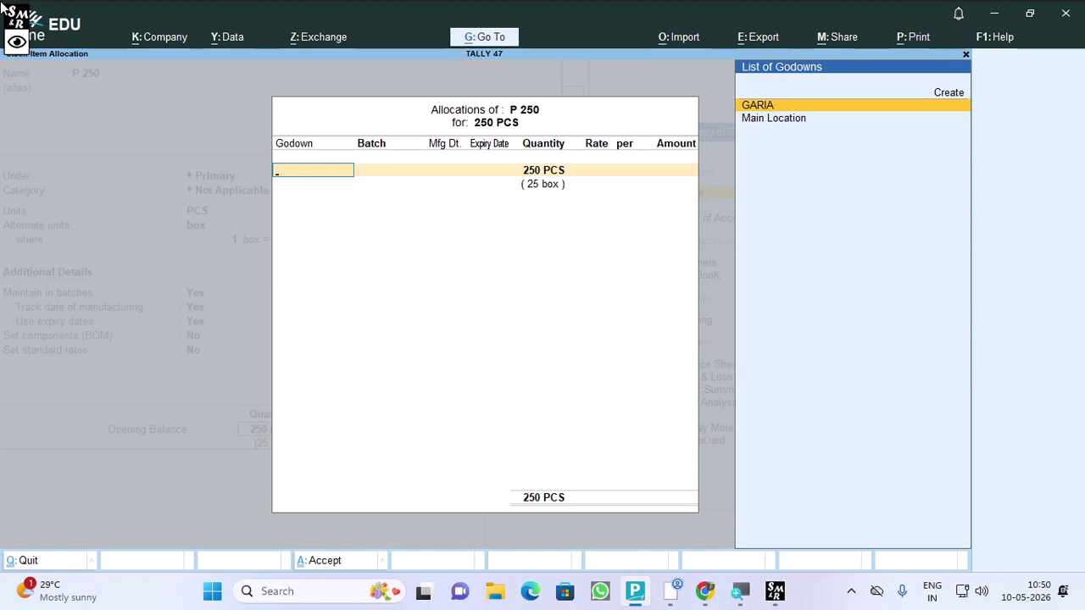
left_click(823, 109)
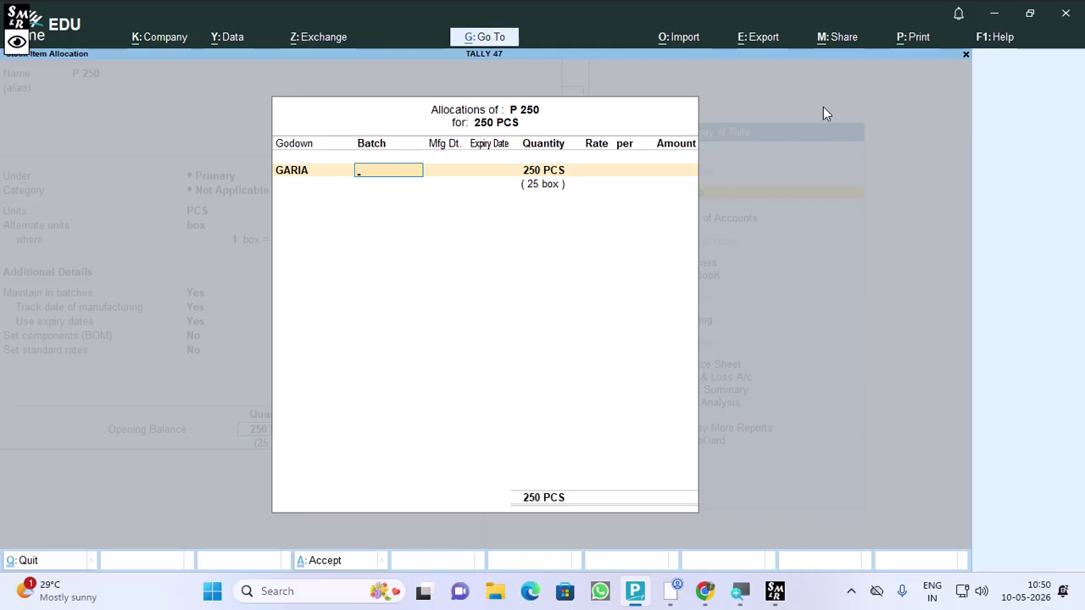
type("App/01/26")
key("Return")
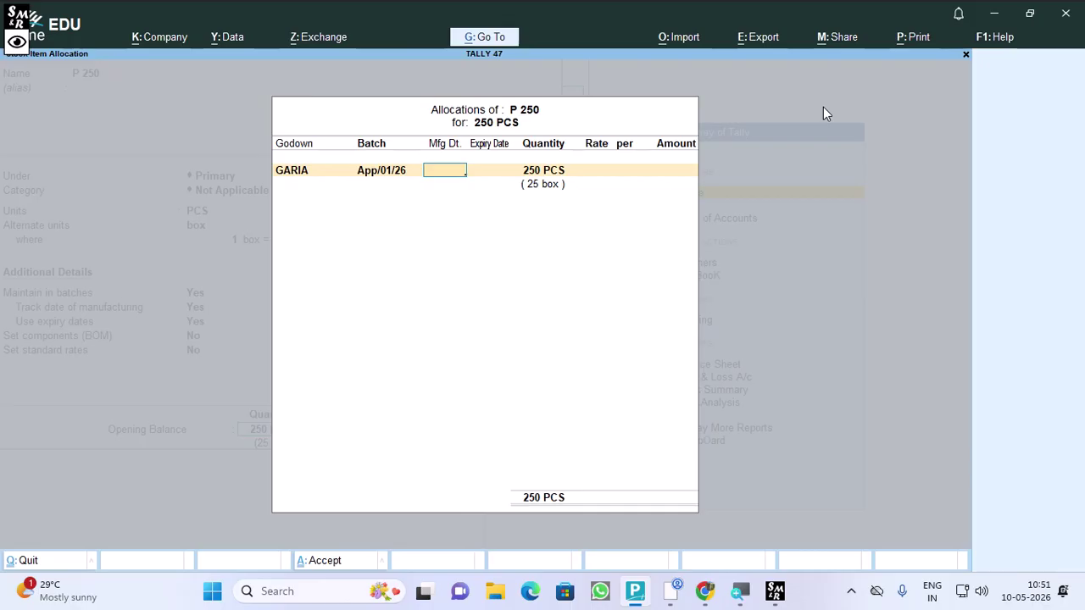
- Set the batch's manufacturing date to 1 April 2024 and its expiry to 2 years
type("1-4")
key("Return")
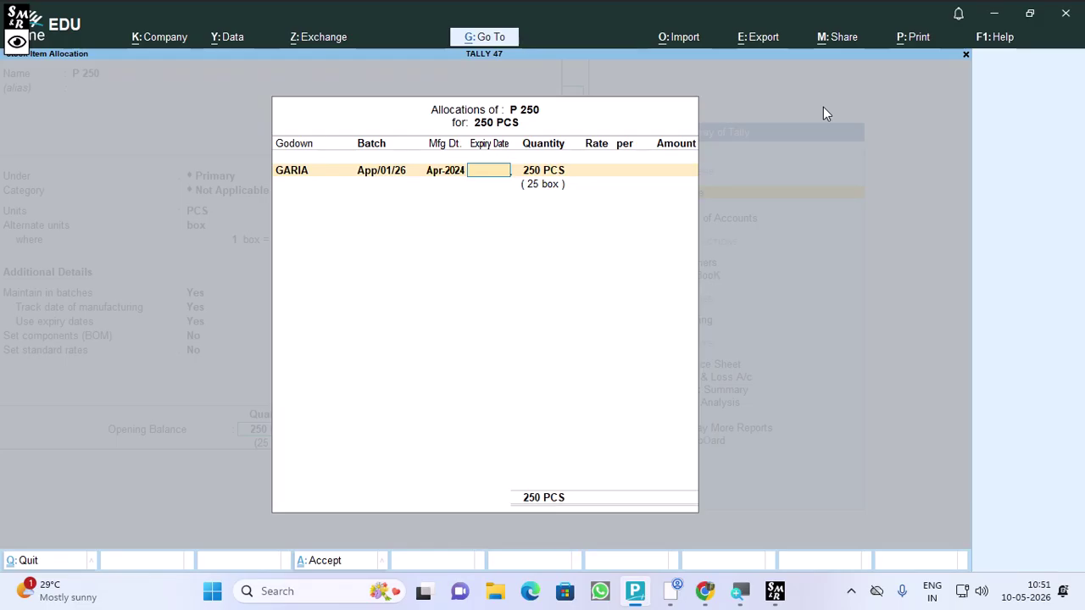
type("2 years")
key("Return")
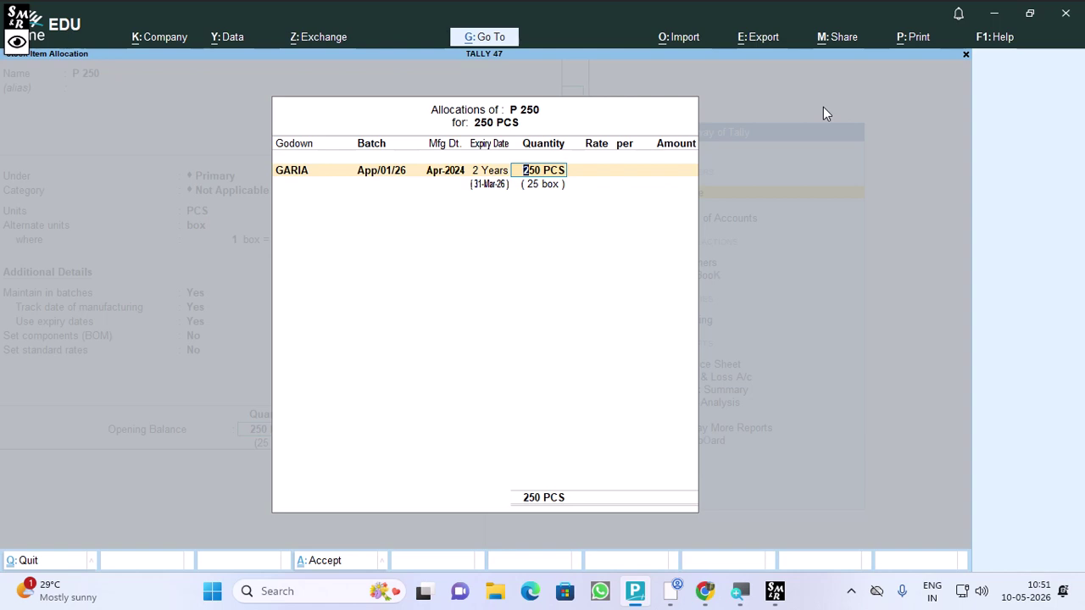
- Keep the batch quantity, set its rate to 15 per PCS, save the P 250 item and leave stock item creation
key("Return")
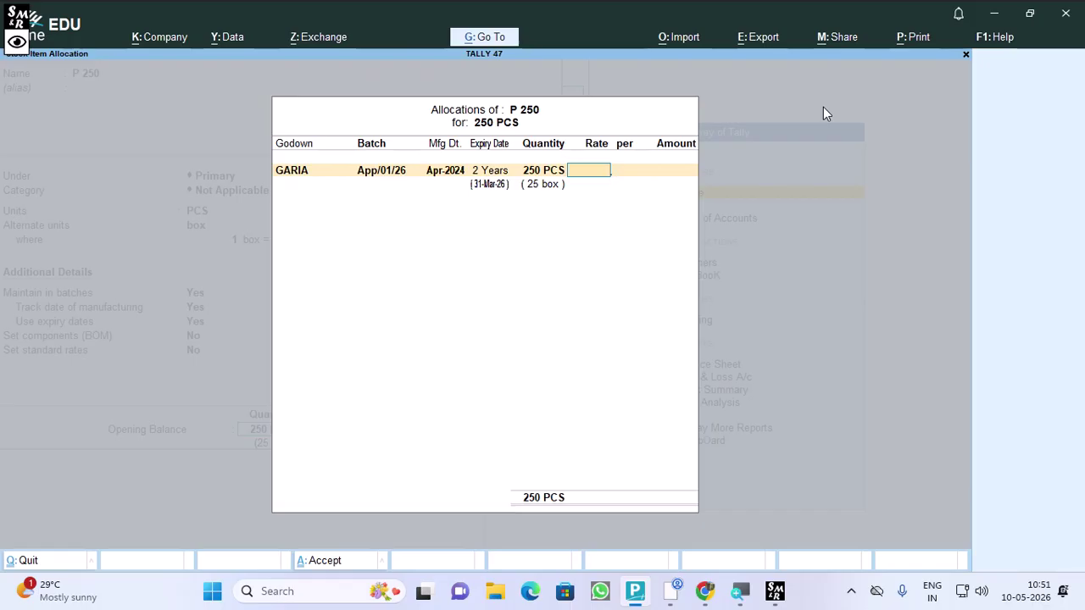
type("15")
key("Return")
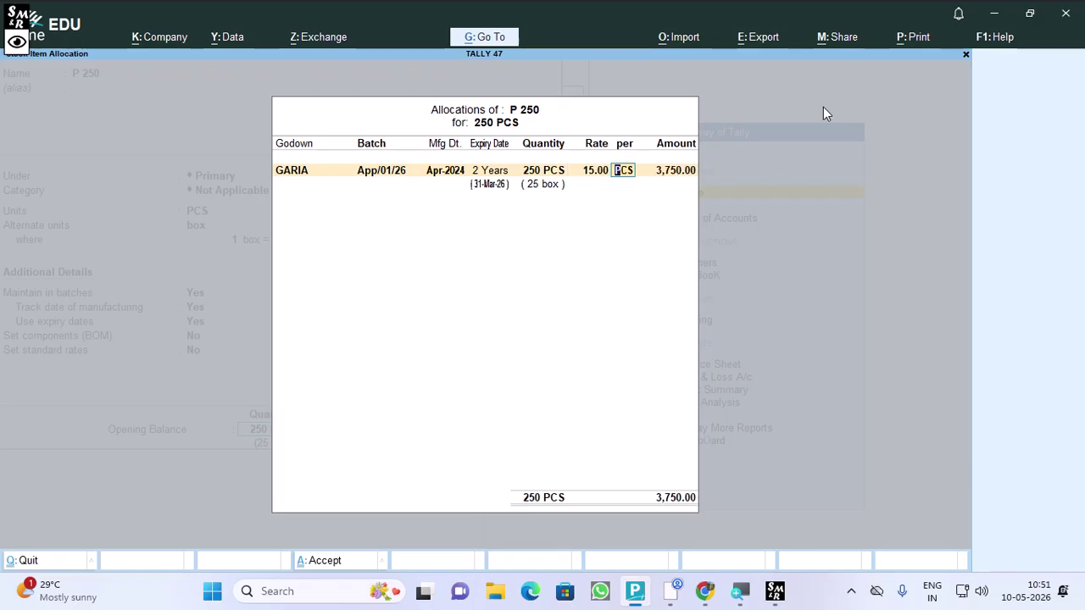
key("Return")
key("Return")
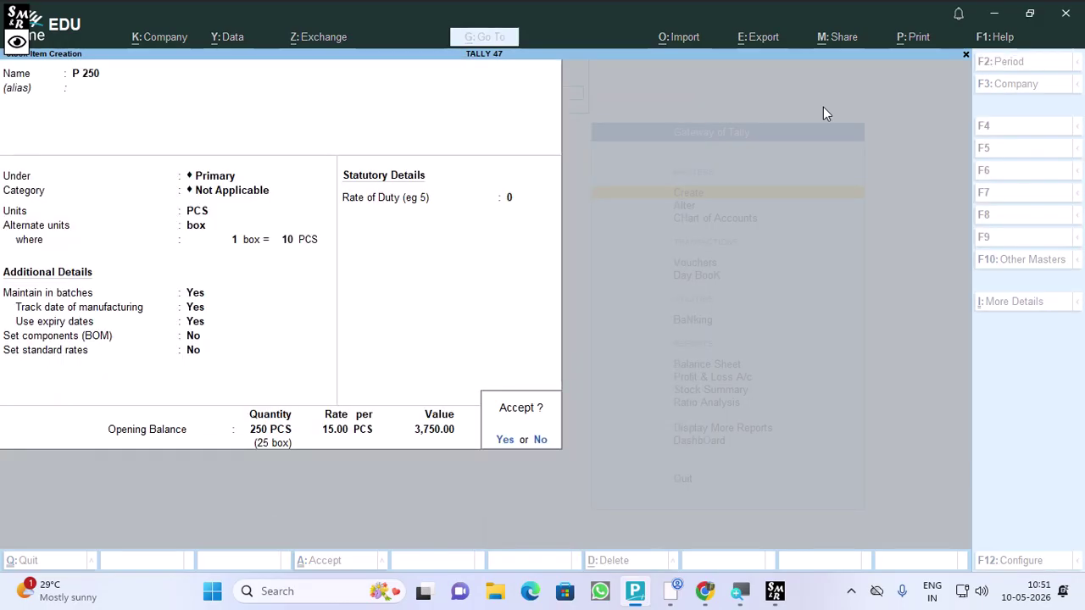
key("Return")
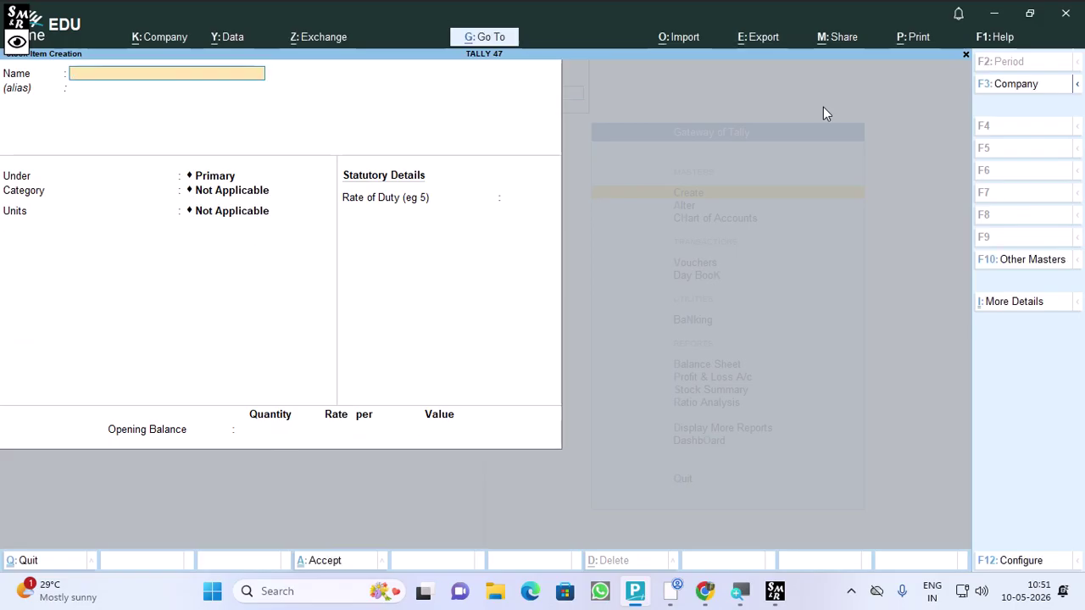
key("Escape")
key("Escape")
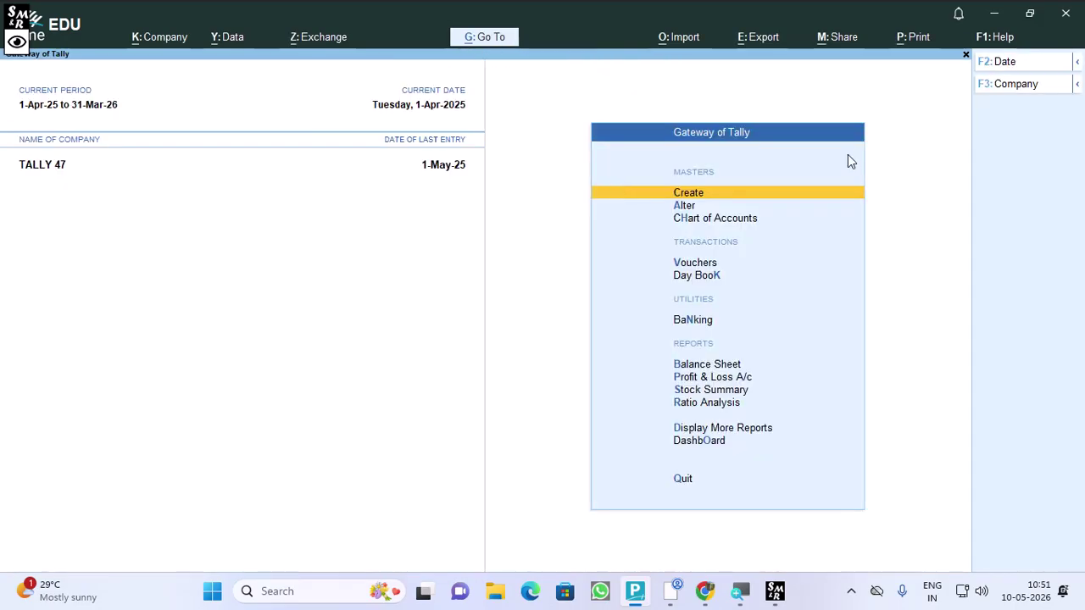
- Examine P 250 and its batch in the detailed Stock Summary, and close the report
key("s")
key("alt+F5")
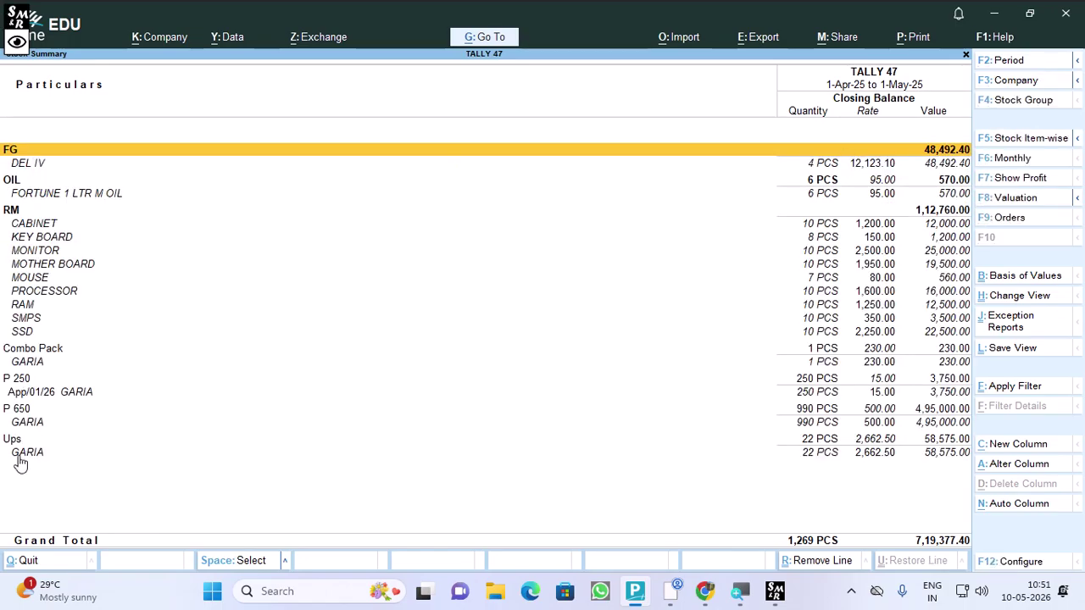
left_click(14, 412)
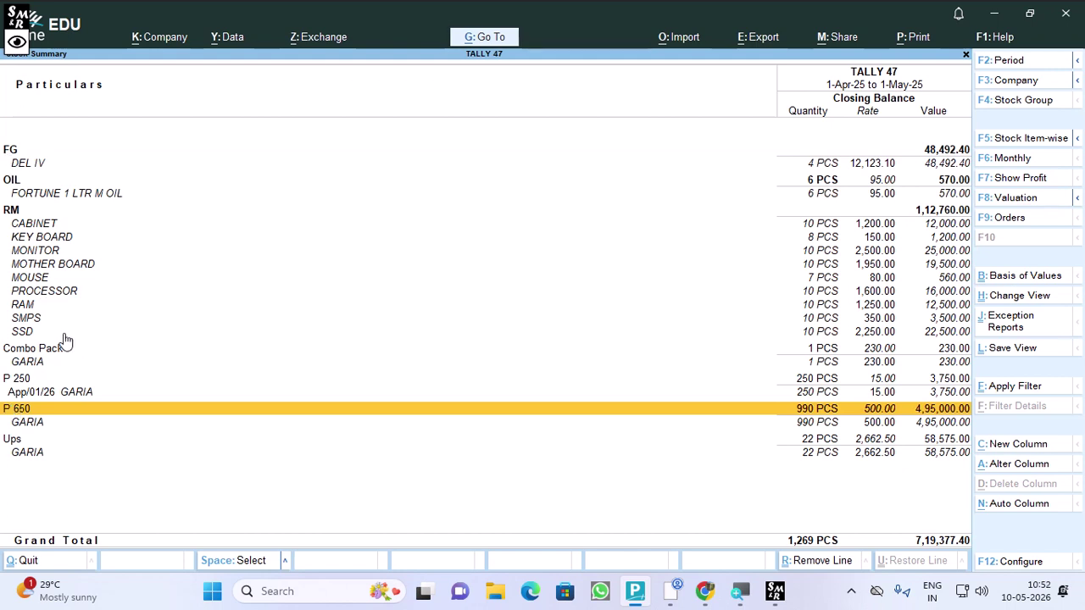
left_click(29, 381)
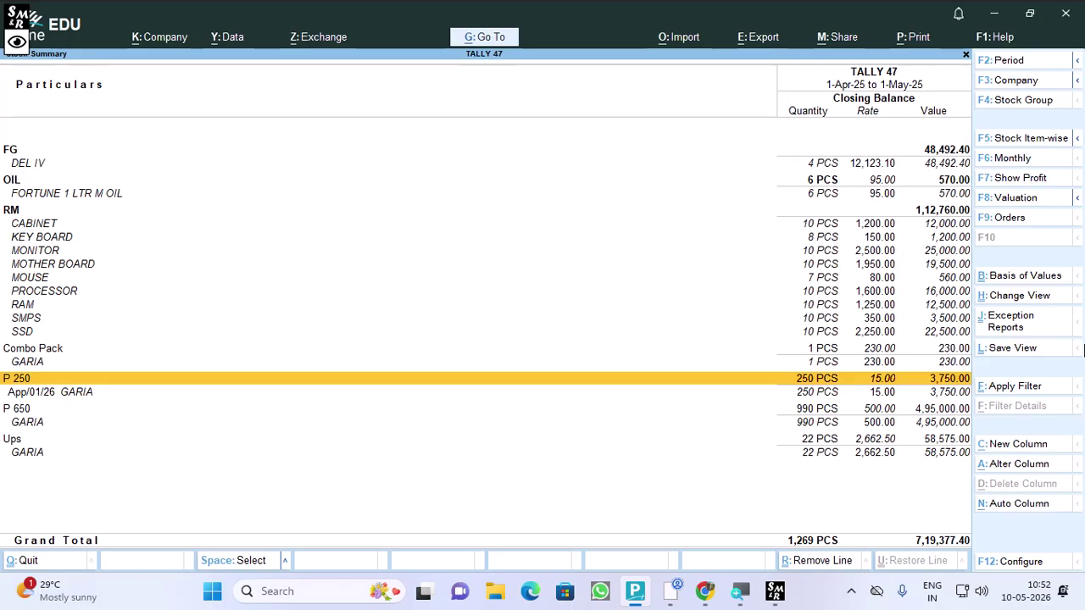
key("Escape")
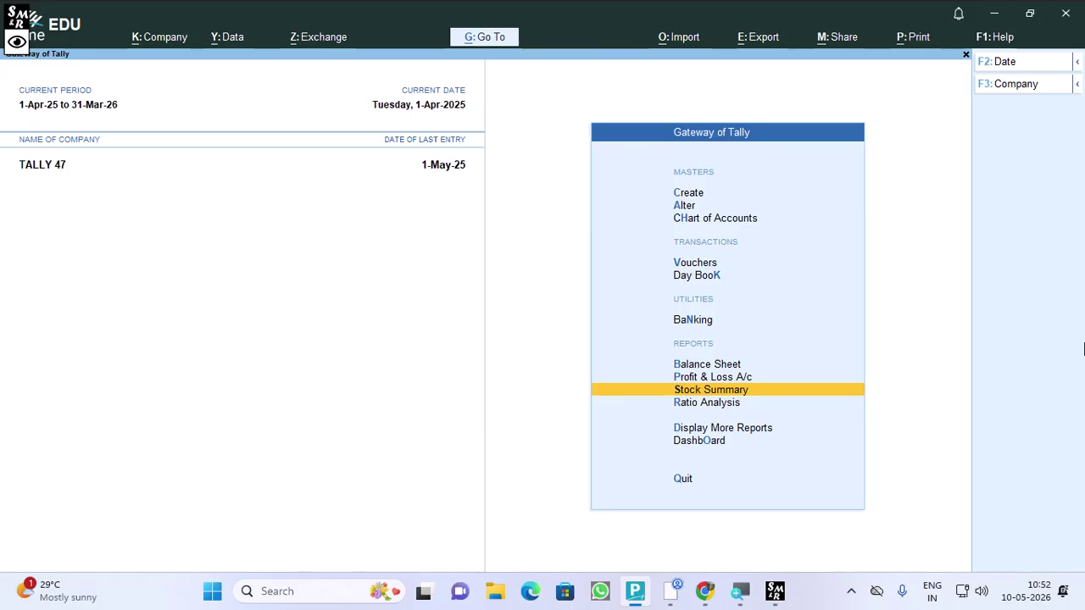
- Start a Purchase voucher and choose SC as the party account
key("v")
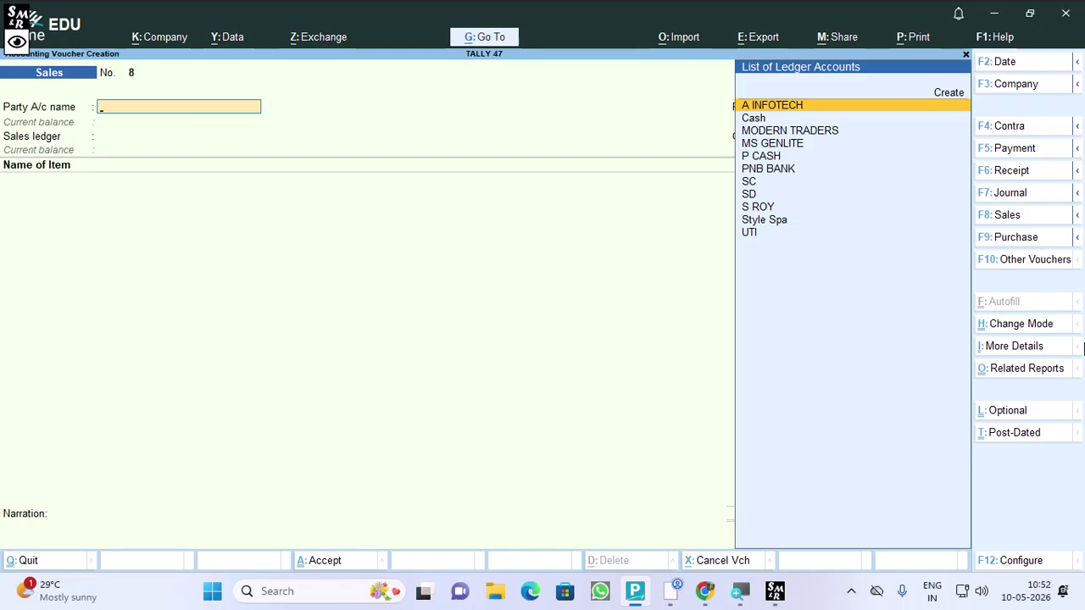
key("F9")
key("Return")
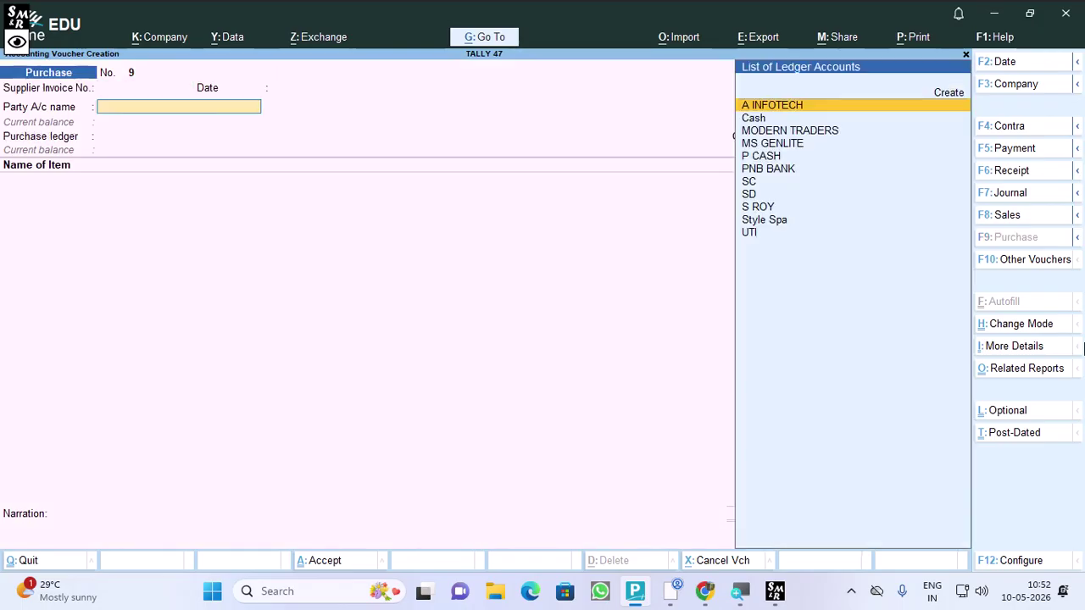
type("Sc")
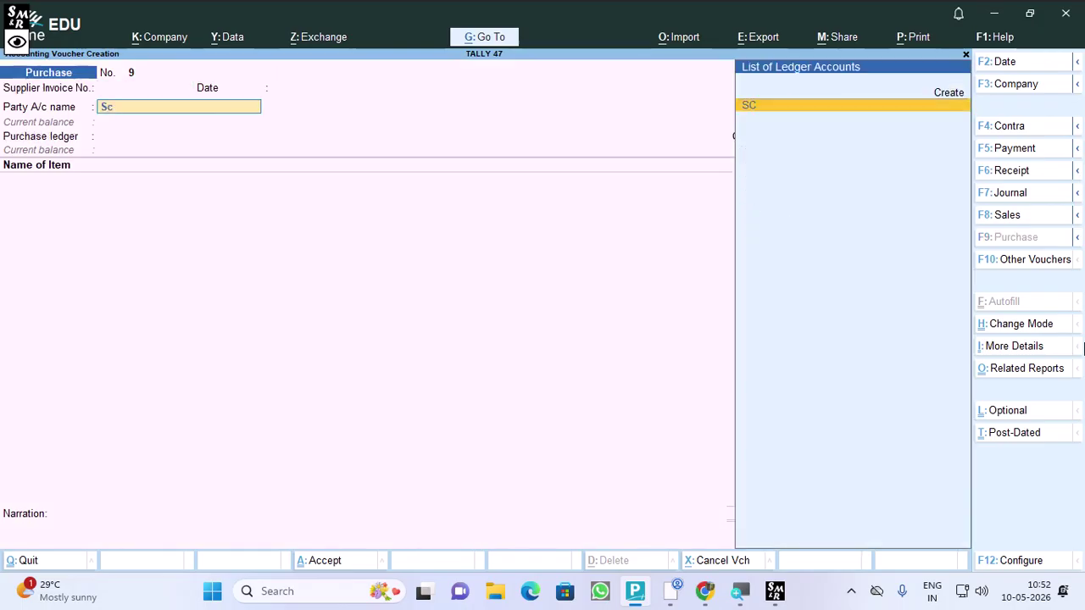
key("Return")
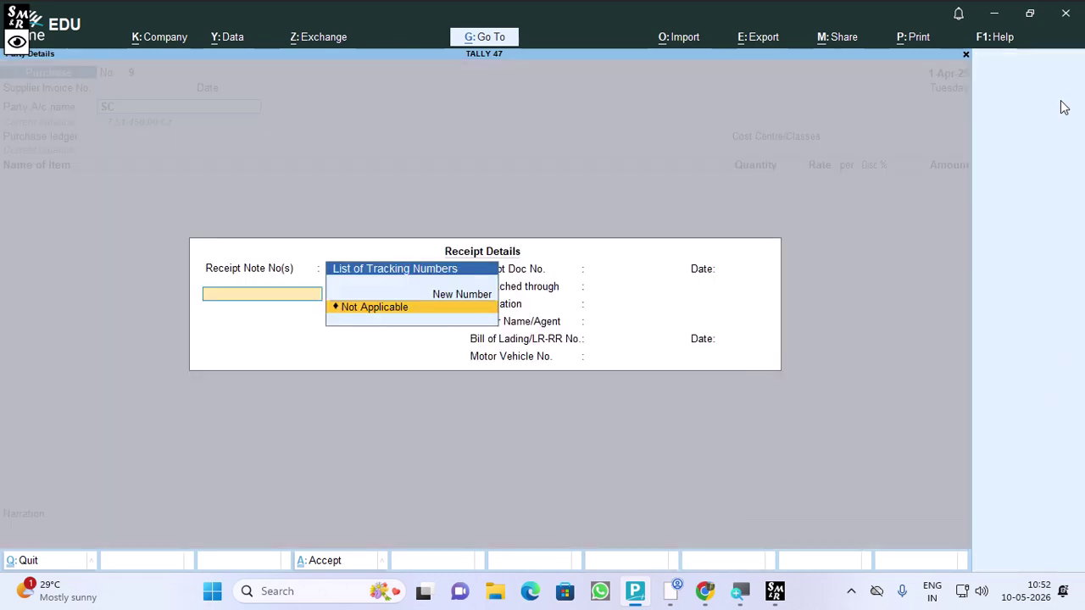
- Set the receipt note tracking number to Not Applicable and accept the remaining receipt and party details without entering anything
key("Return")
key("Return")
key("Return")
key("Return")
key("Return")
key("Return")
key("Return")
key("Return")
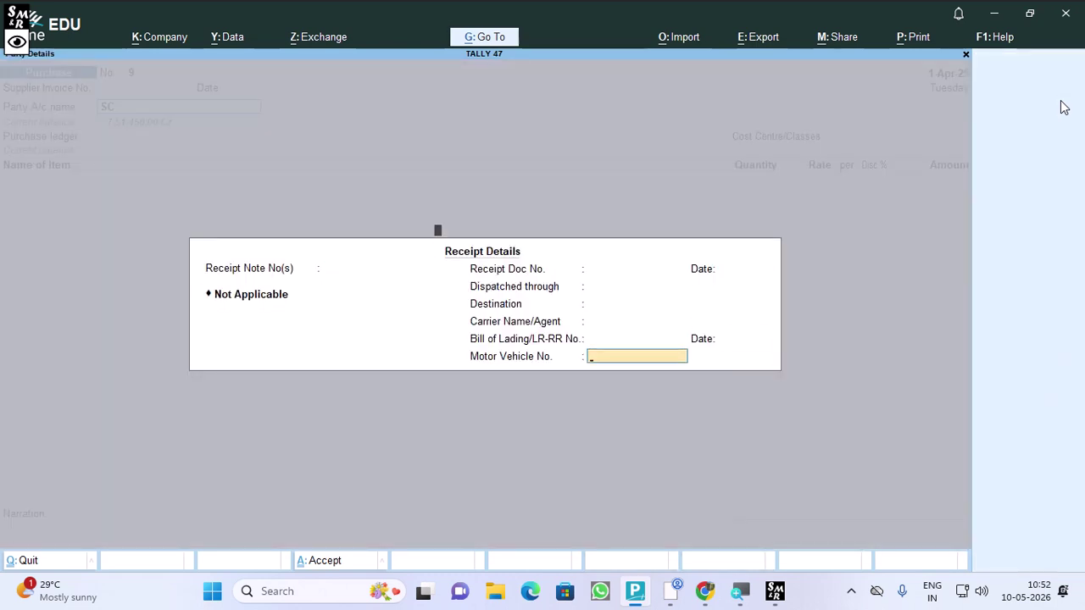
key("Return")
key("Return")
key("Return")
key("Return")
key("Return")
key("Return")
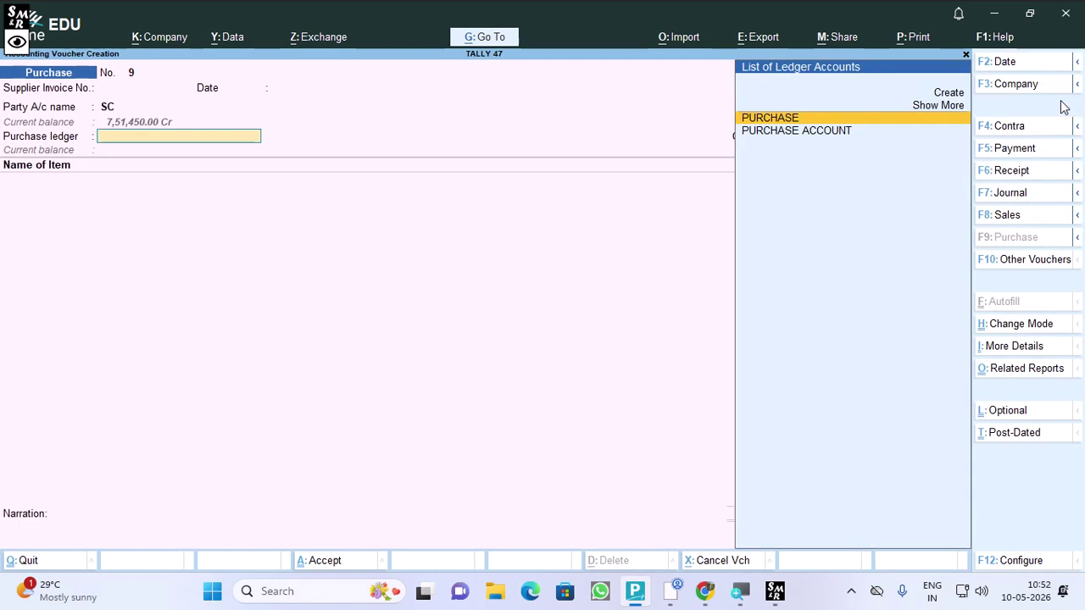
- Set the purchase ledger to PURCHASE ACCOUNT and the cost centre class to Not Applicable
type("Pur")
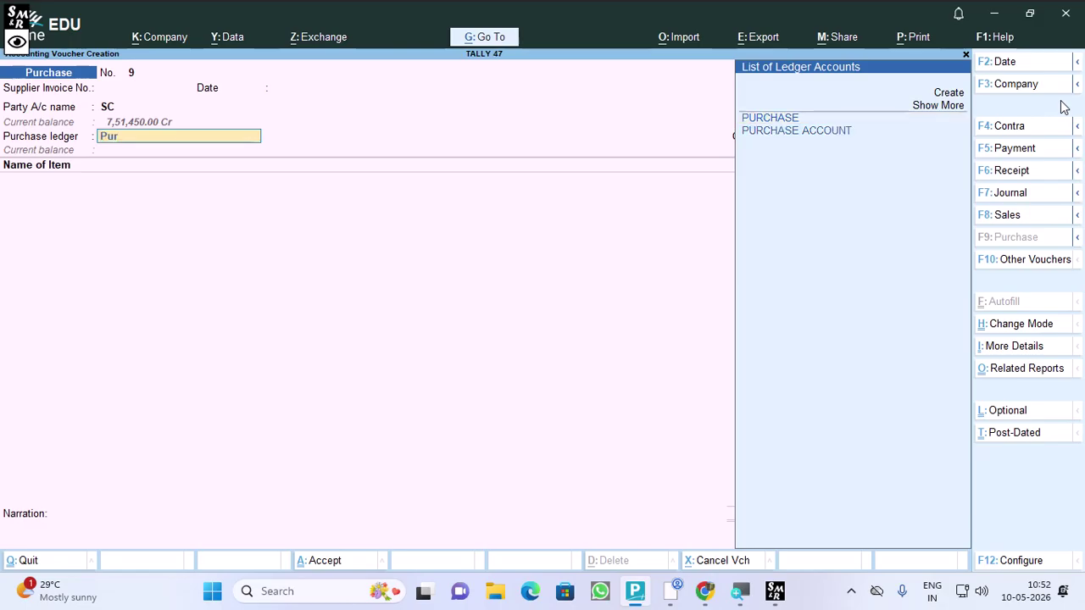
type("CHASE")
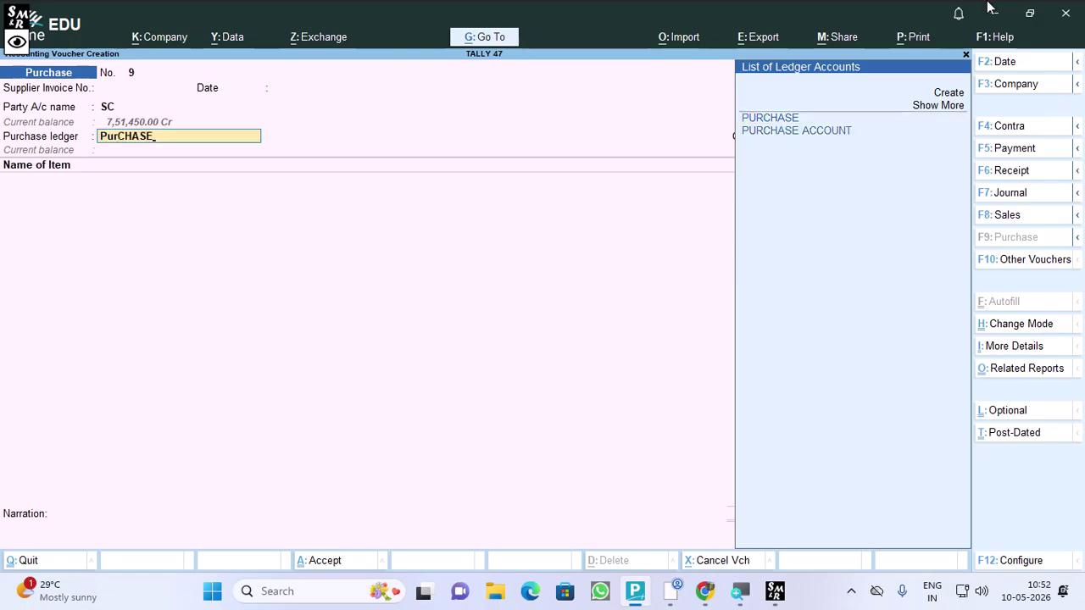
key("Down")
key("Return")
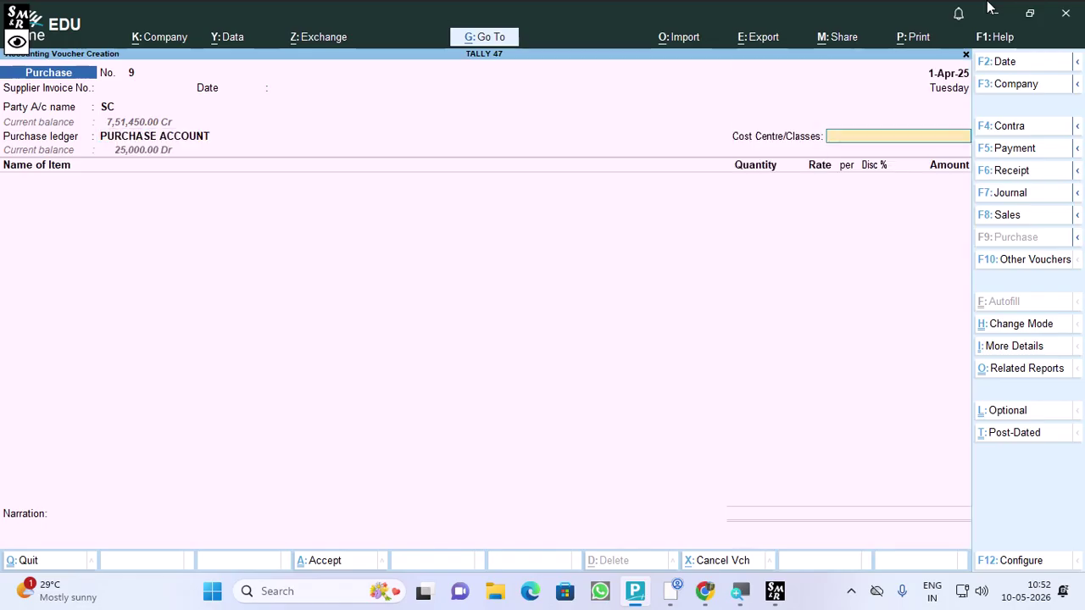
key("Return")
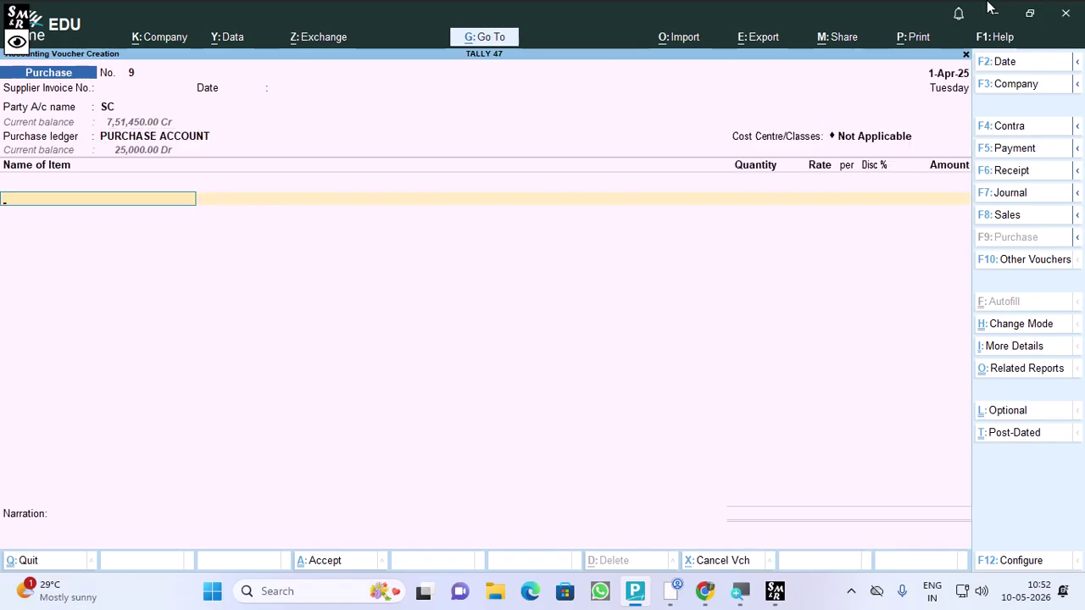
- Add P 250 to the purchase with no description, tracking and order numbers Not Applicable, and godown GARIA
type("P")
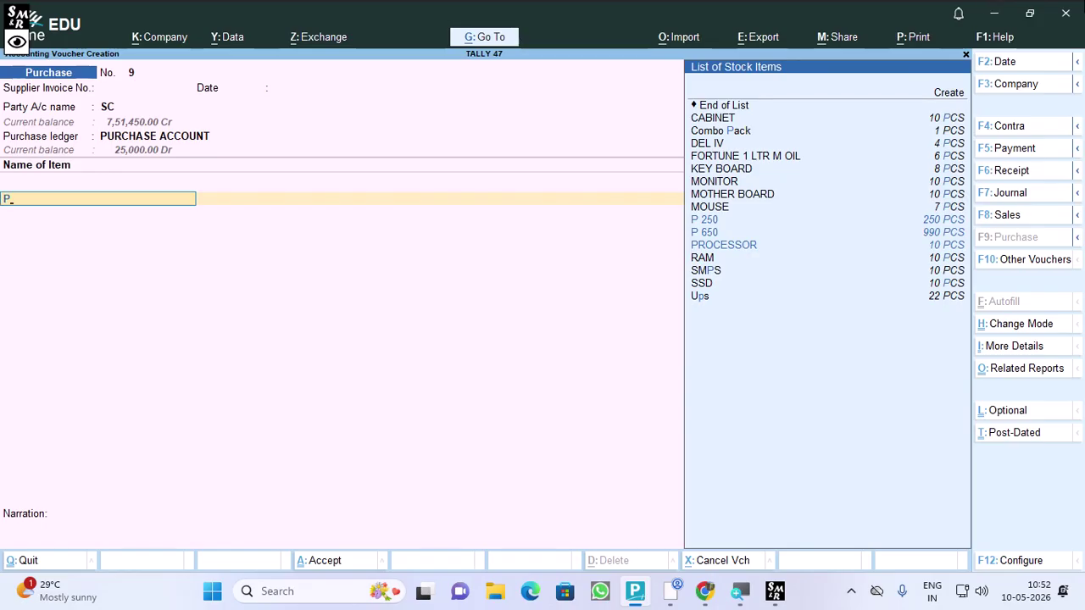
key("Return")
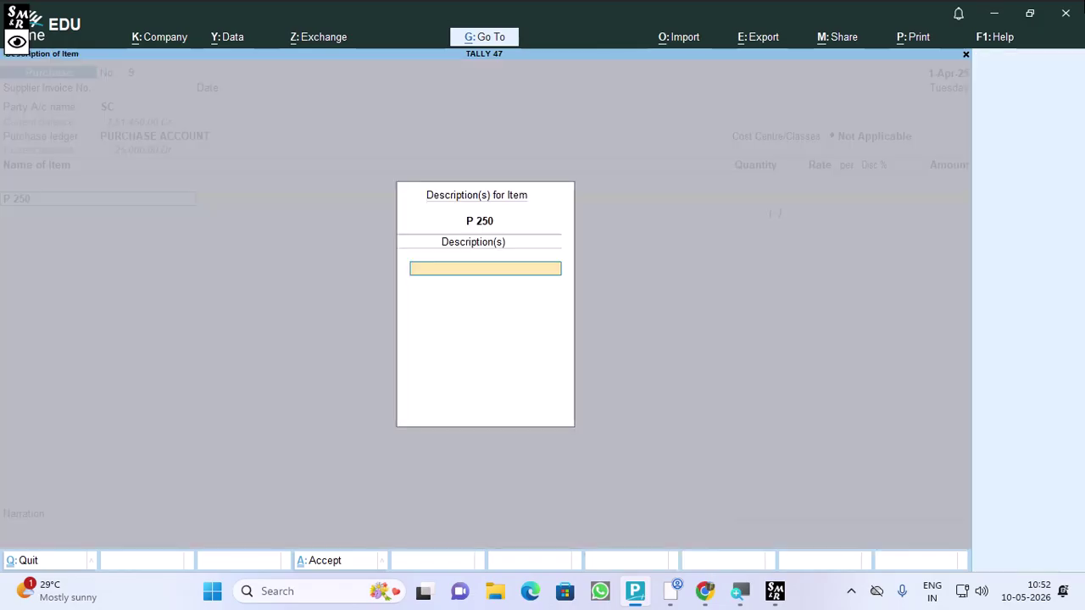
key("Return")
key("Return")
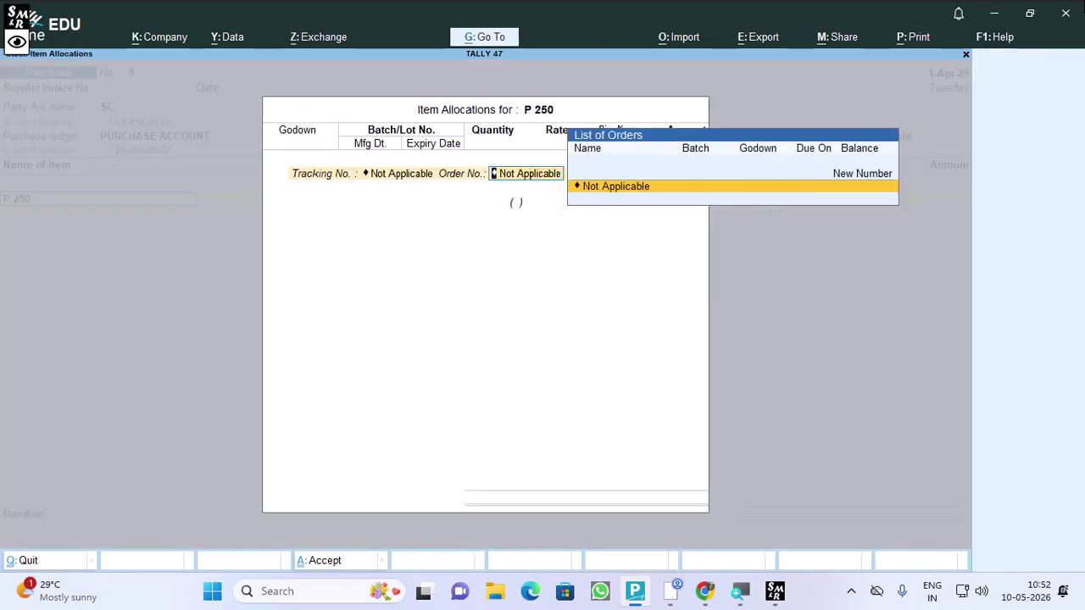
key("Return")
key("Return")
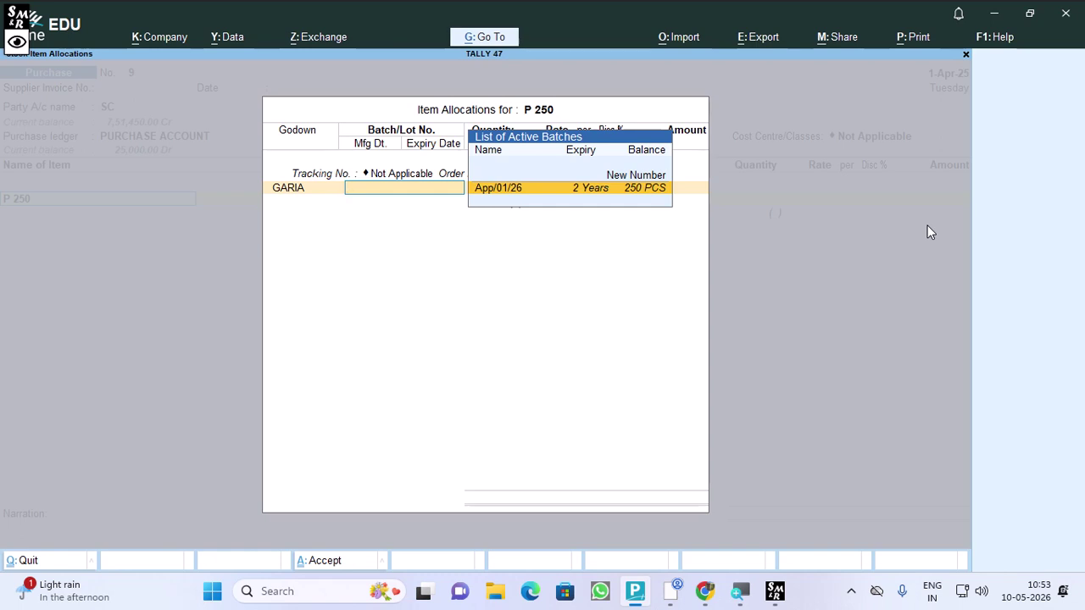
- Create a new batch number App/02/26 for the purchased P 250
key("Up")
key("Return")
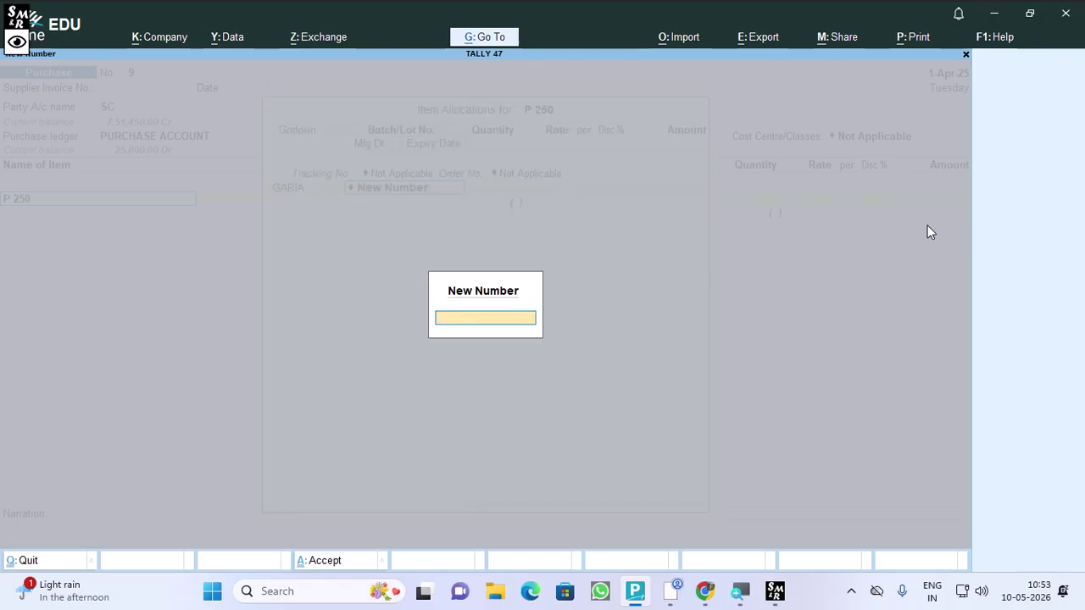
type("App/")
type("02/26")
key("Return")
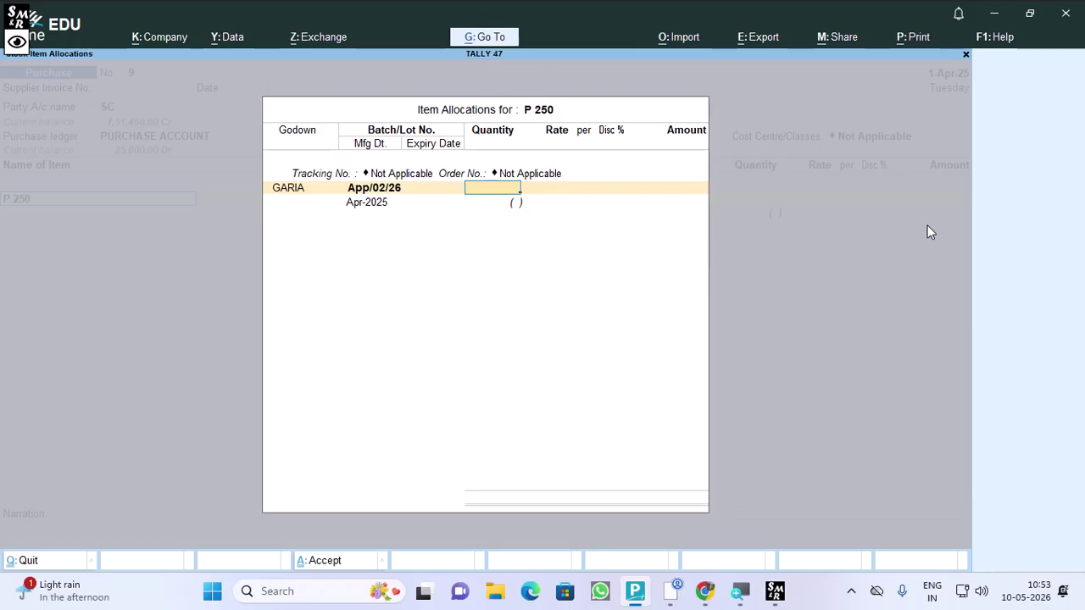
- Enter 100 PCS at a rate of 15.00 for batch App/02/26, keeping the manufacturing date Apr-2025
type("100")
key("Return")
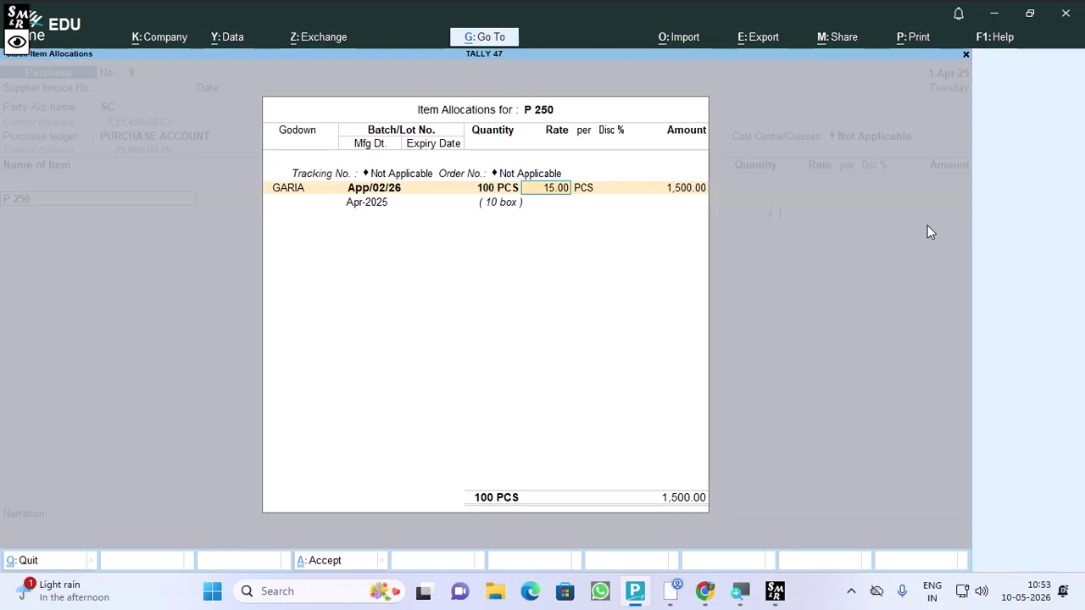
key("Return")
key("Return")
key("Return")
key("Return")
key("Return")
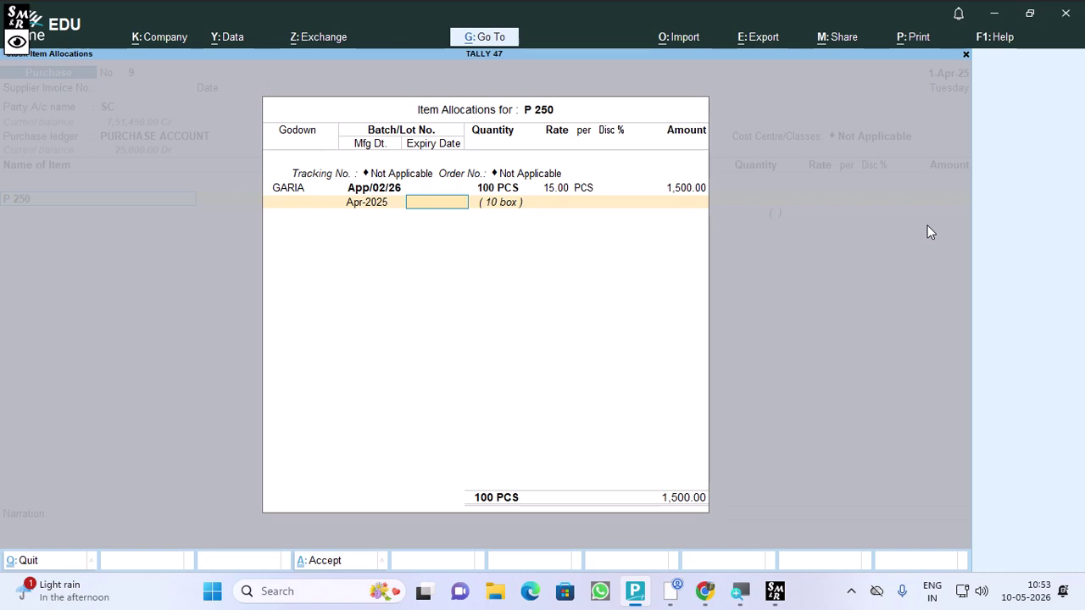
- Set the batch's expiry to 2 years and finish the item allocation
type("2 years")
key("Return")
key("Return")
key("Return")
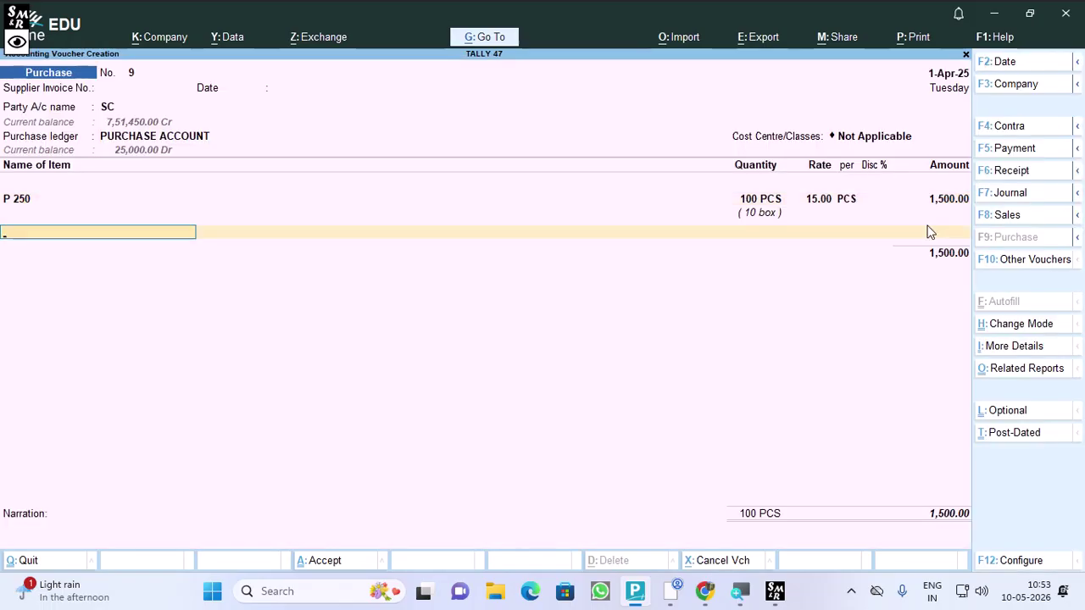
- End the item list, allocate the bill for SC as New Ref, and save the purchase voucher without a narration
key("Return")
key("Return")
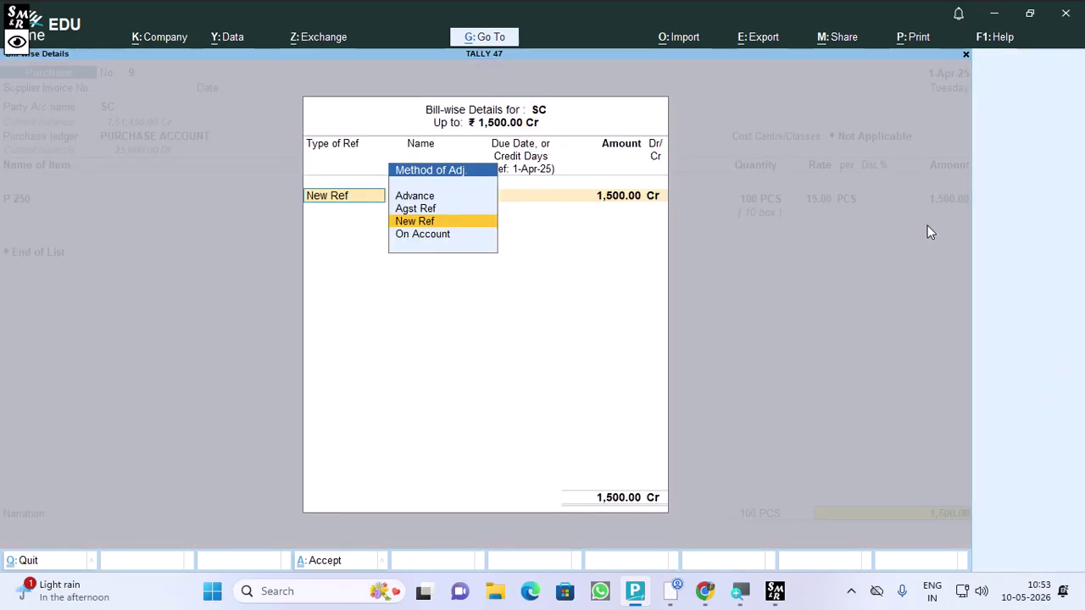
key("Return")
key("Return")
key("Return")
key("Return")
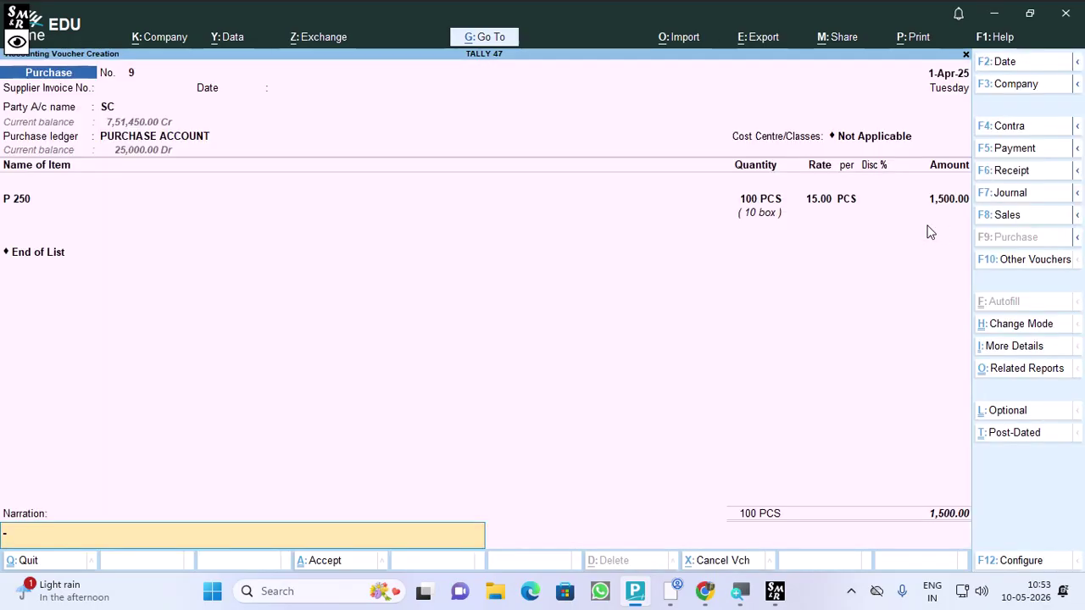
key("Return")
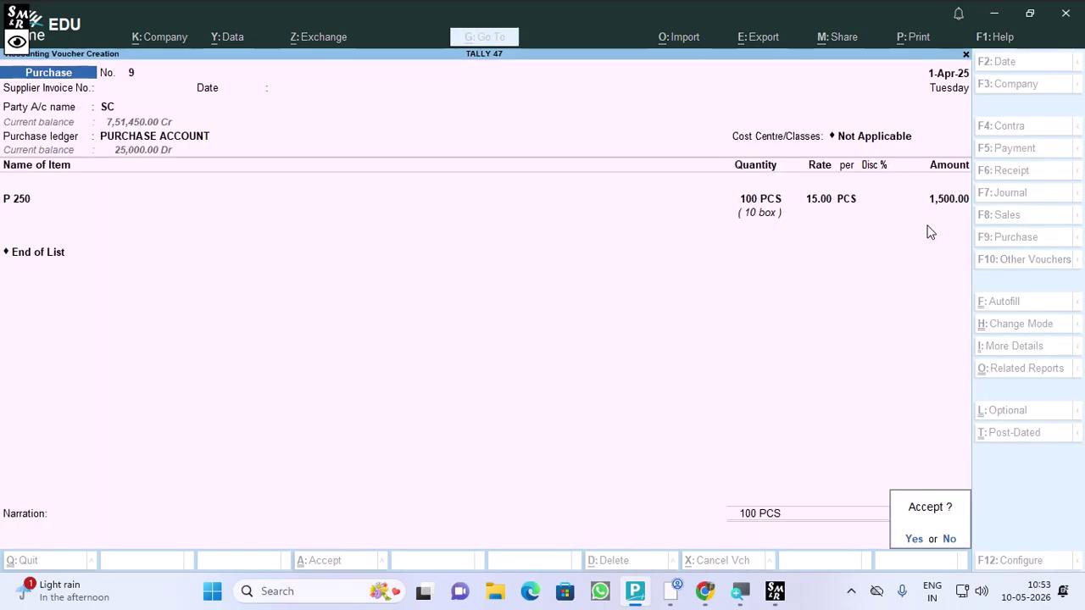
key("Return")
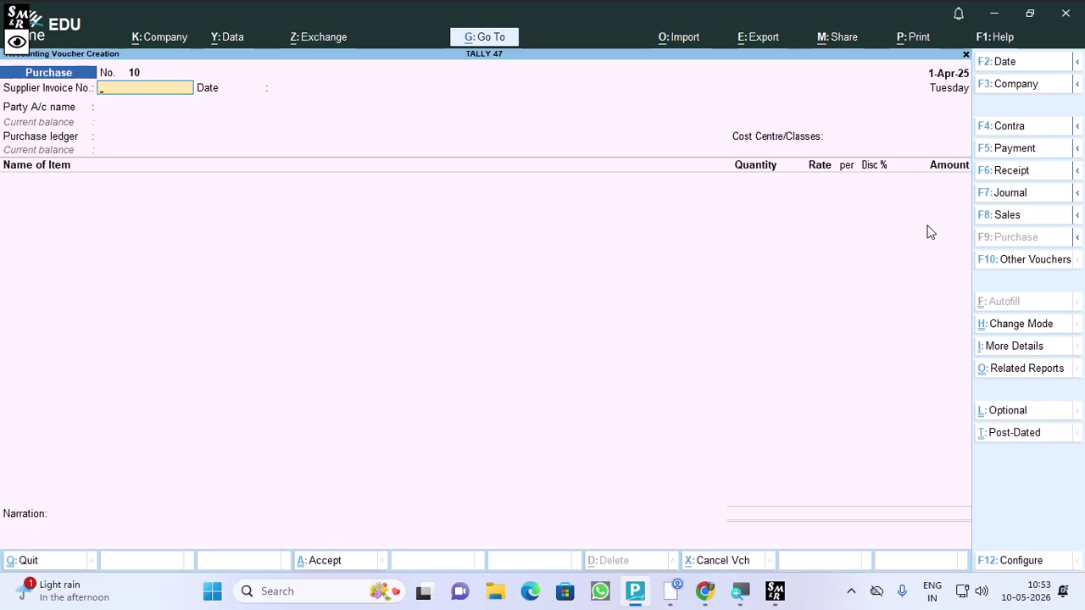
- Start a voucher of type Sales and choose SD as the party account
key("F8")
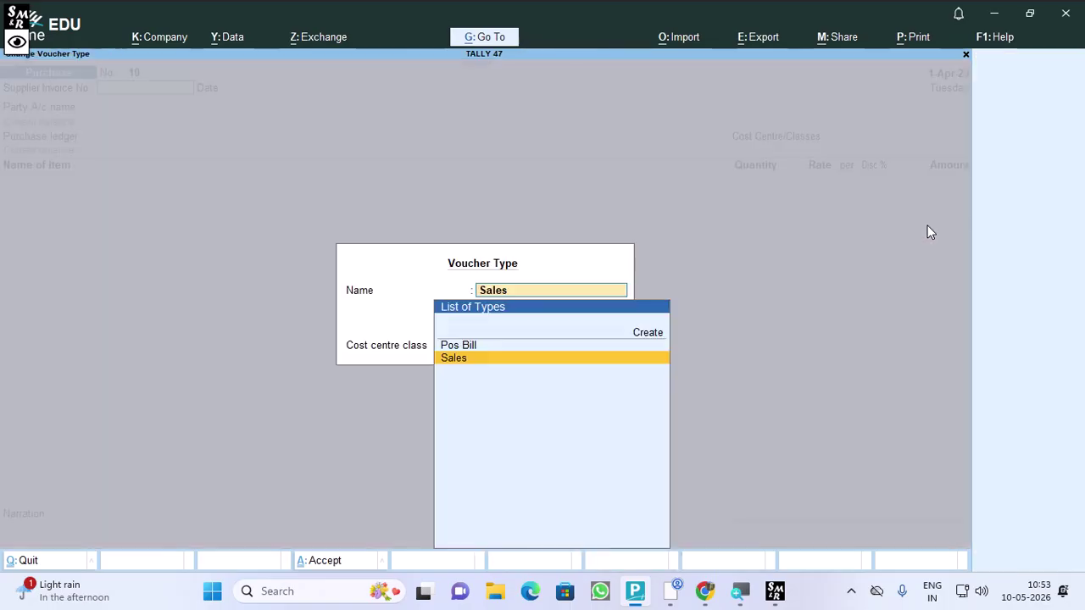
key("Return")
key("Return")
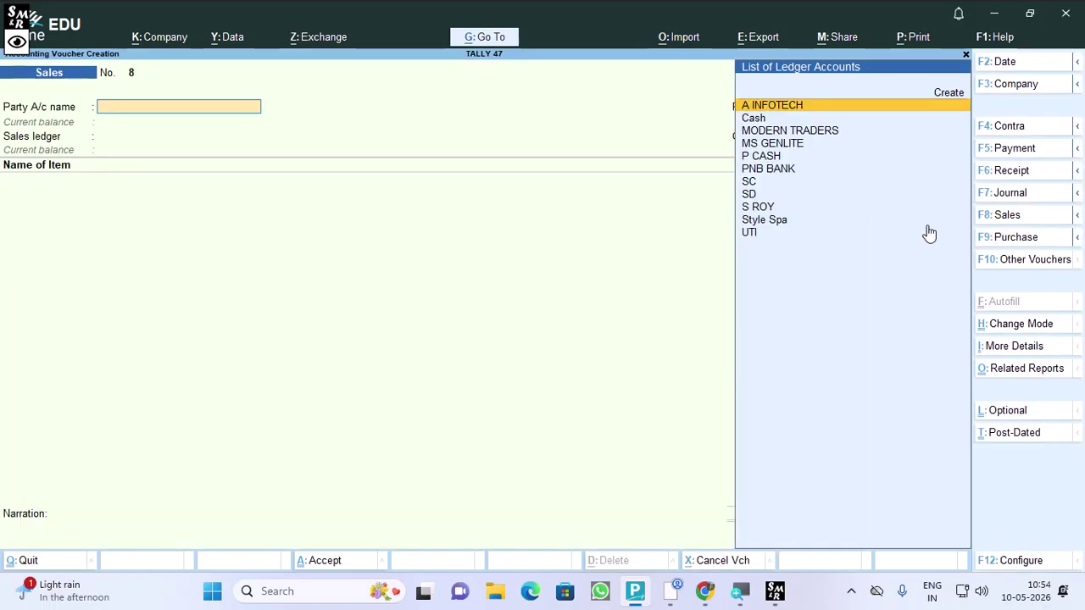
type("Sd")
key("Return")
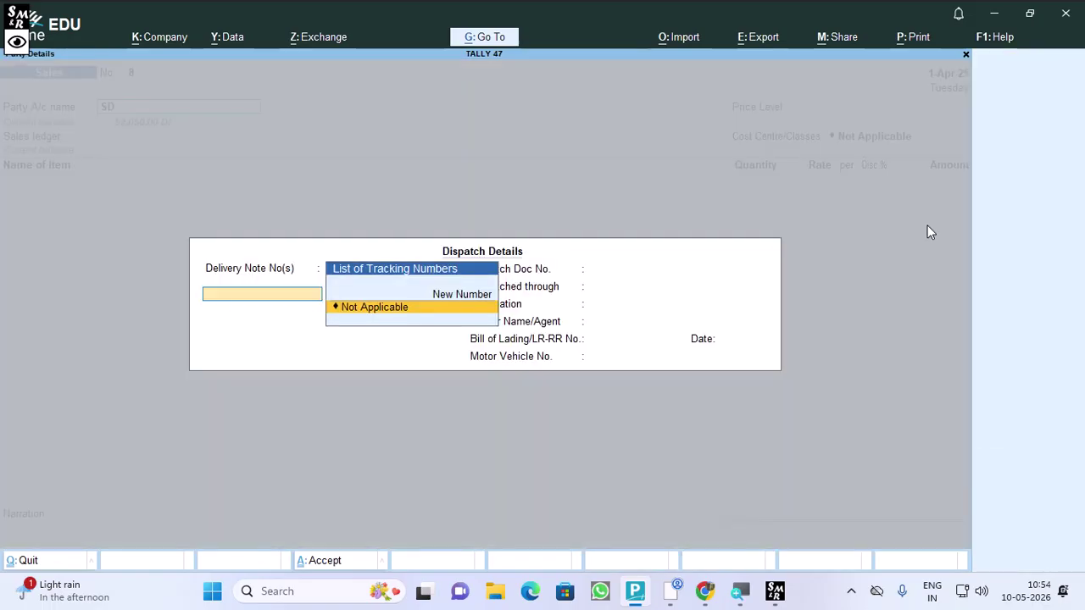
- Set the delivery note tracking number to Not Applicable and accept the remaining dispatch and party details without entering anything
key("Return")
key("Return")
key("Return")
key("Return")
key("Return")
key("Return")
key("Return")
key("Return")
key("Return")
key("Return")
key("Return")
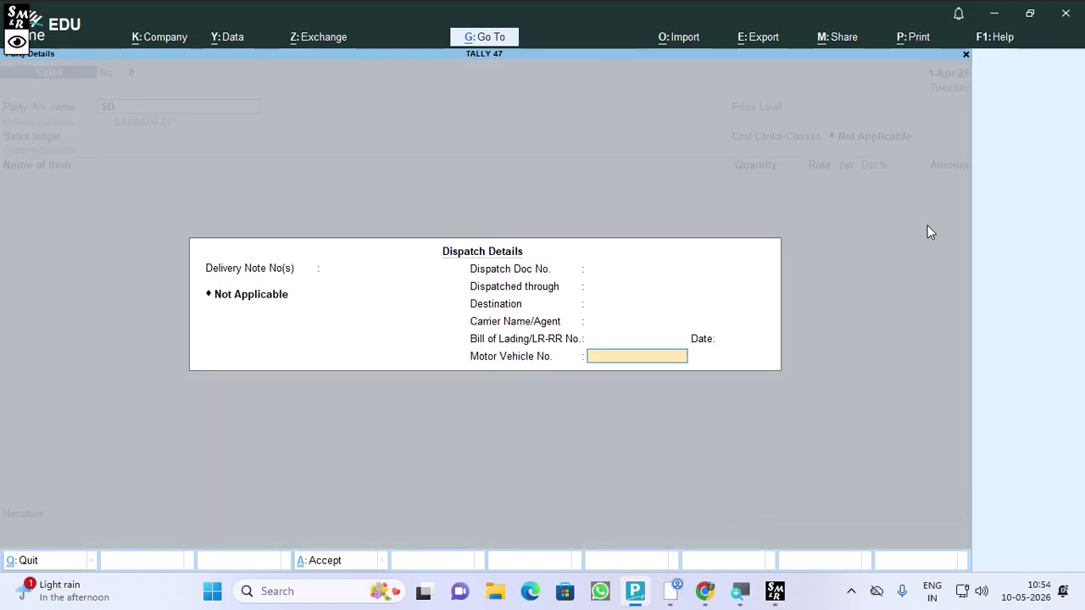
key("Return")
key("Return")
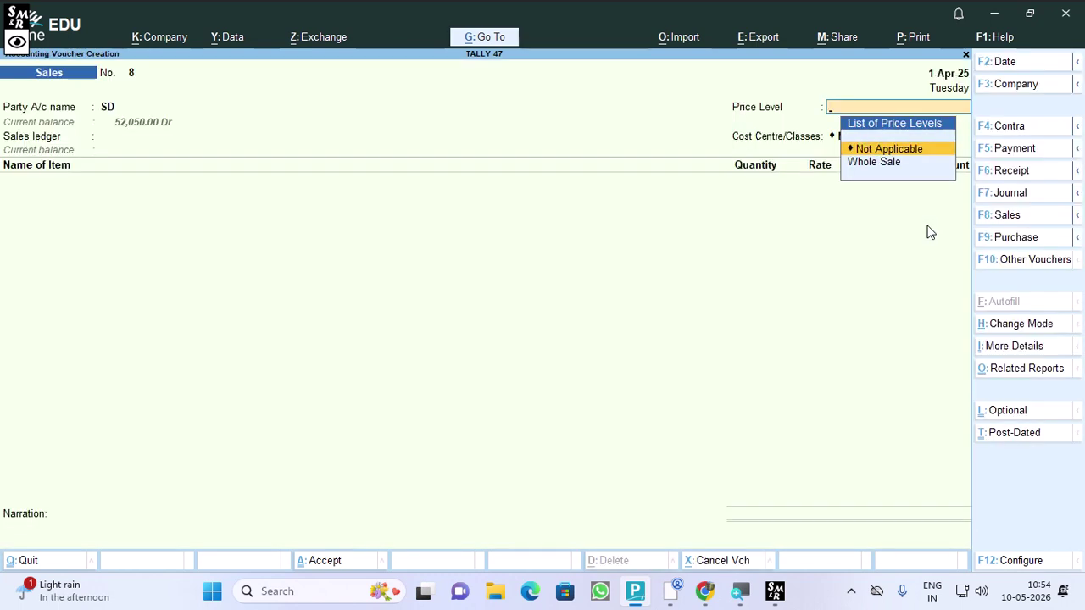
- Set the price level to Not Applicable, the sales ledger to SALE, and the cost centre class to Not Applicable
key("Return")
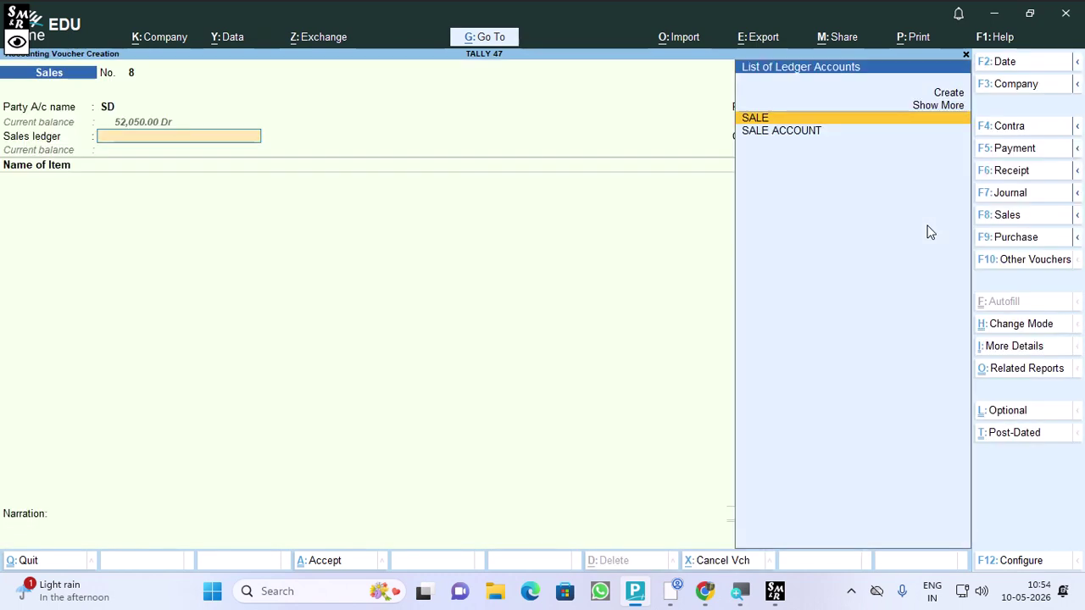
type("Sal")
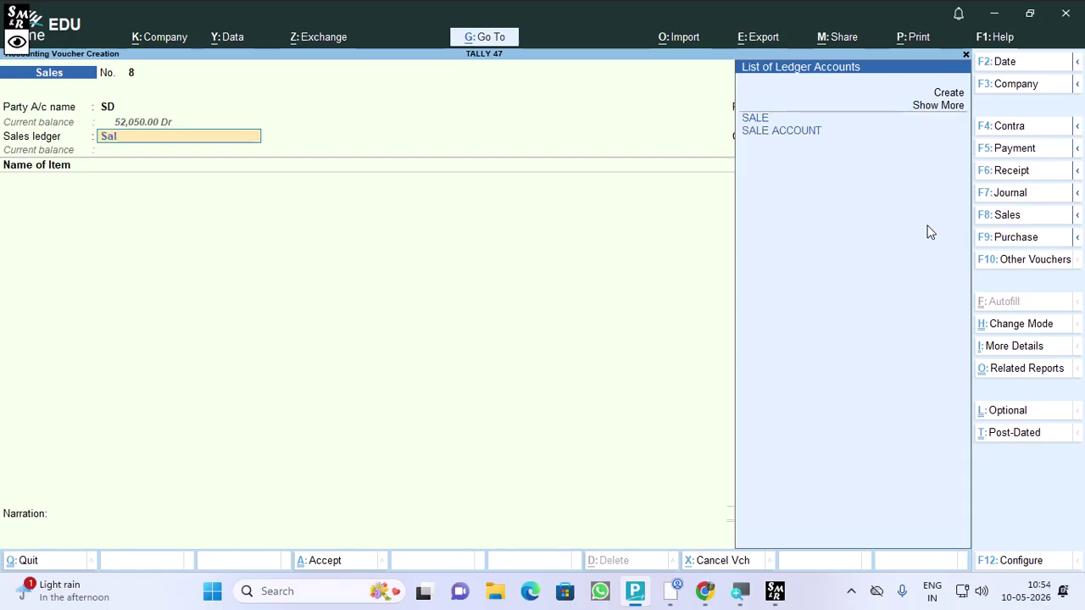
type("e")
key("Return")
key("Return")
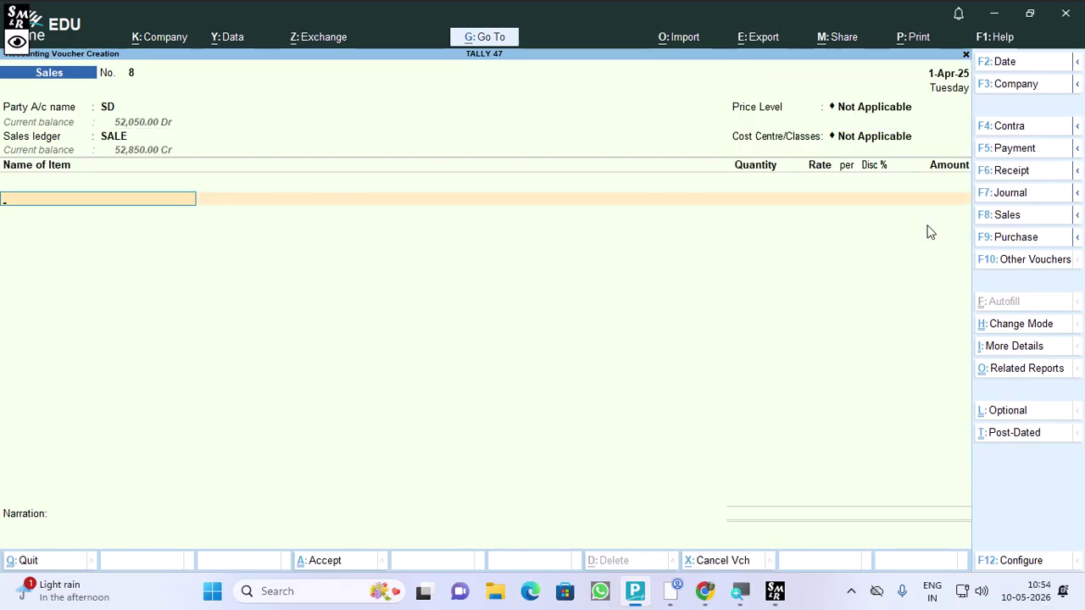
- Add P 250 to the sale with no description, tracking number Not Applicable, and godown GARIA
type("P")
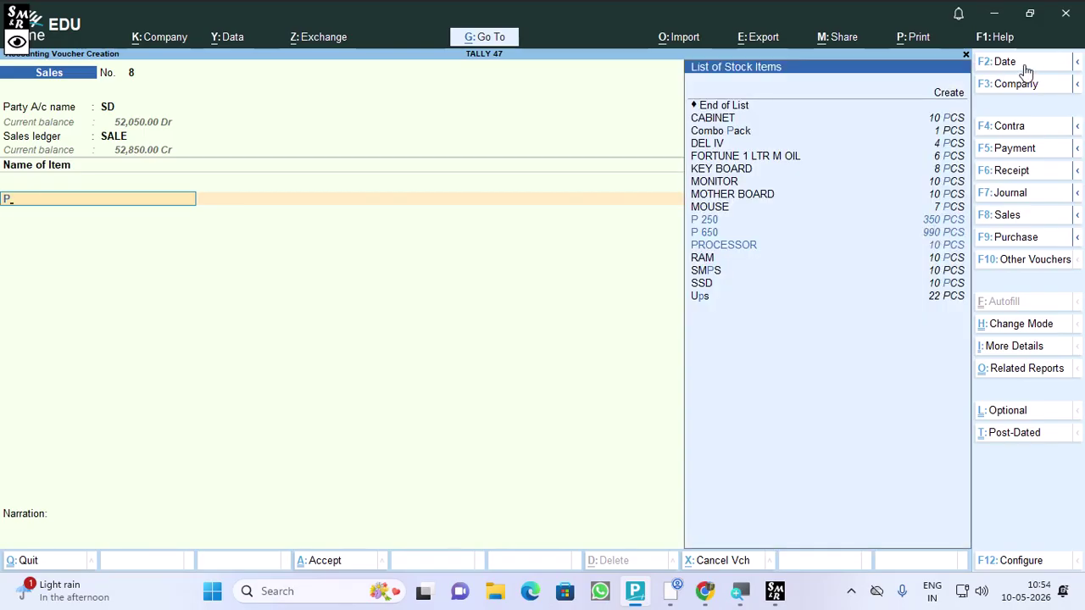
key("Down")
key("Return")
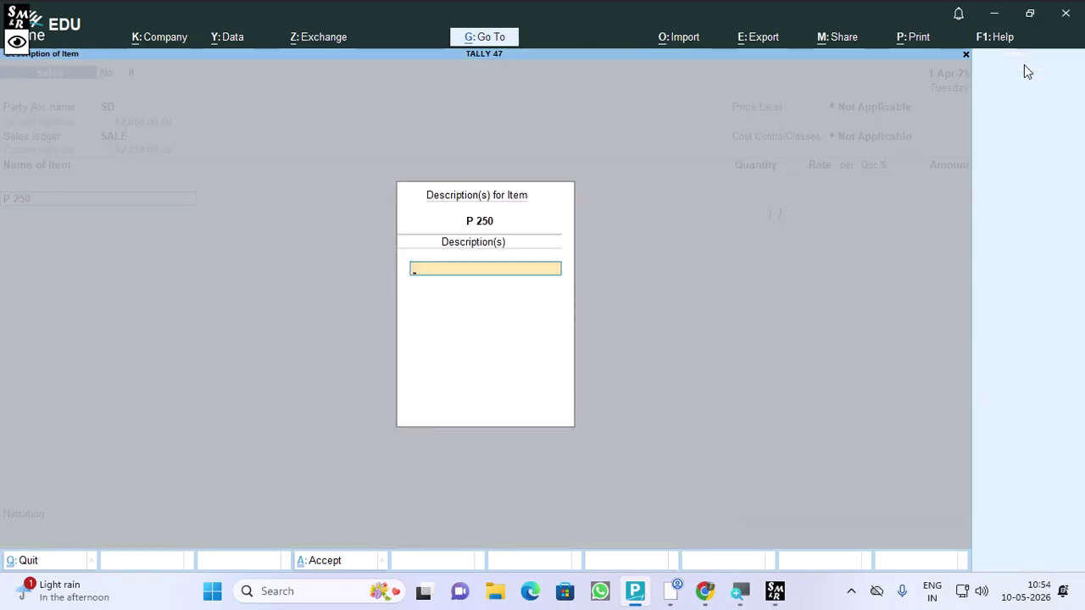
key("Return")
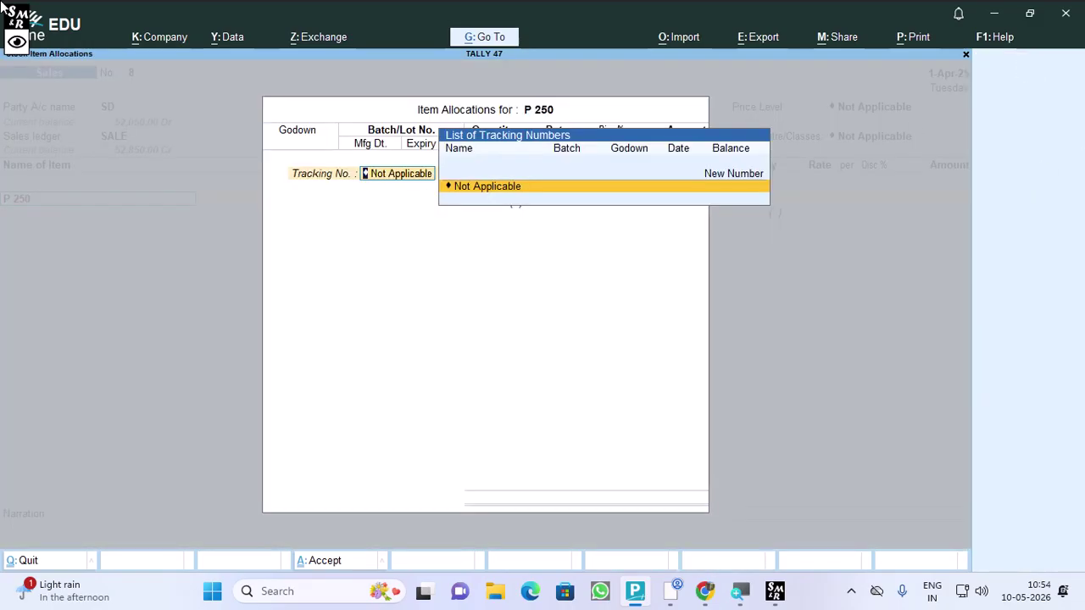
key("Return")
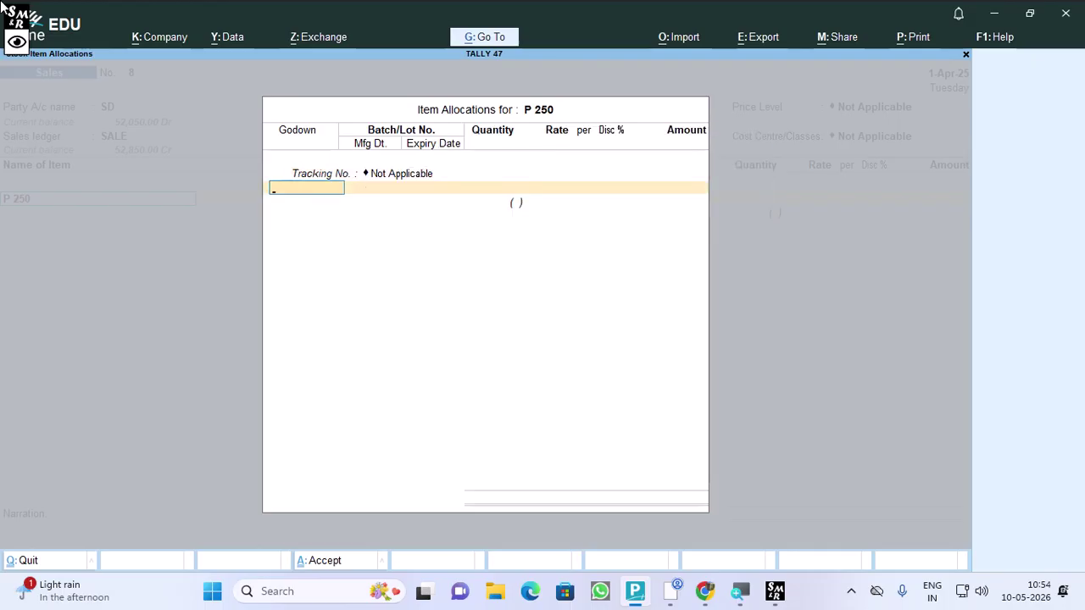
key("Return")
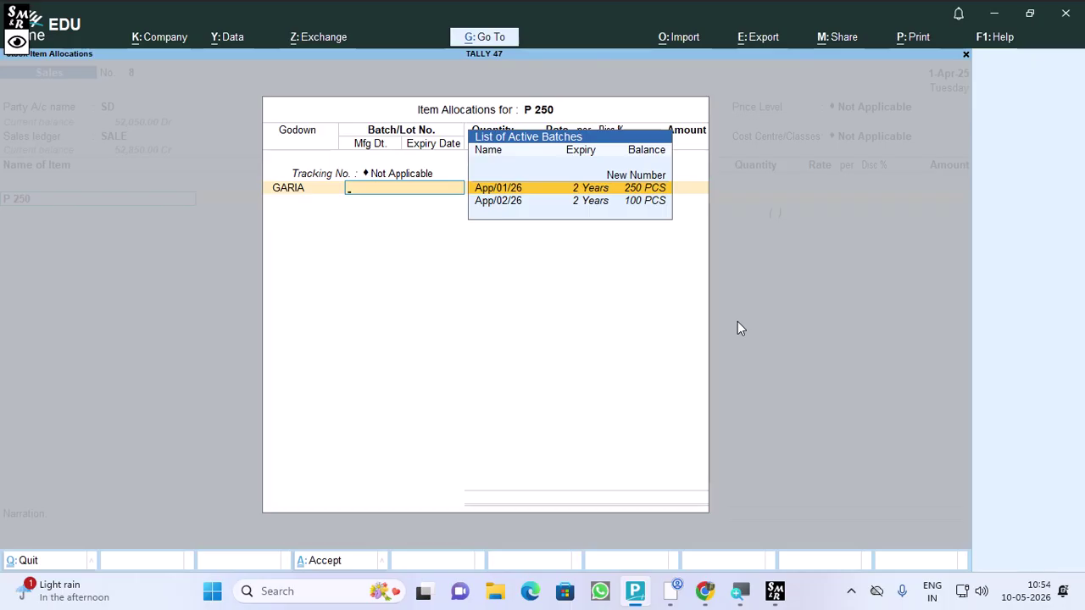
- Allocate 15 PCS from batch App/01/26 at a rate of 25 and end the item allocation
key("Return")
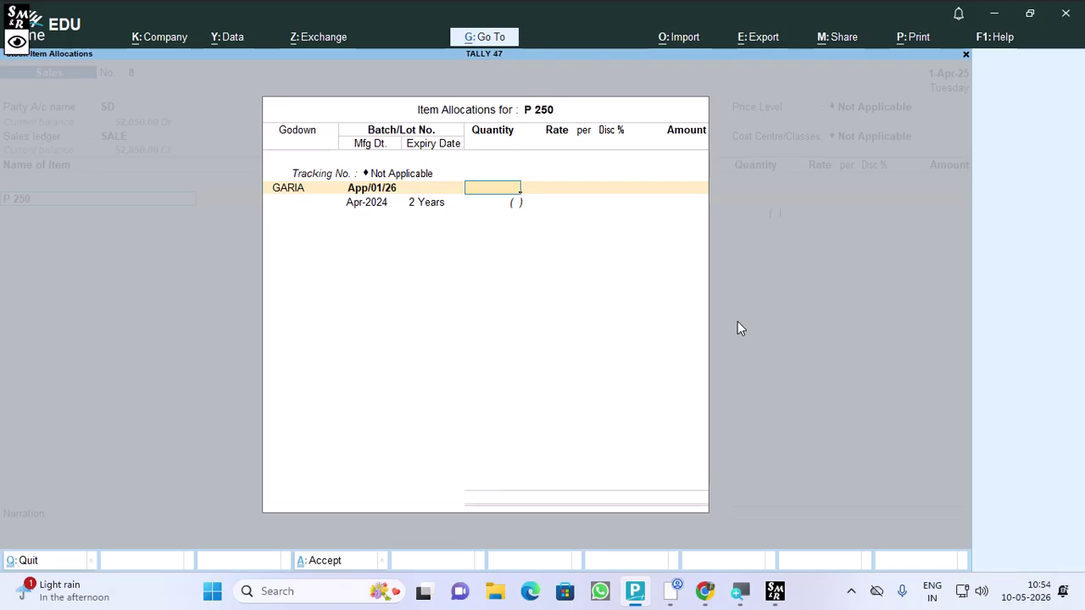
type("15")
key("Return")
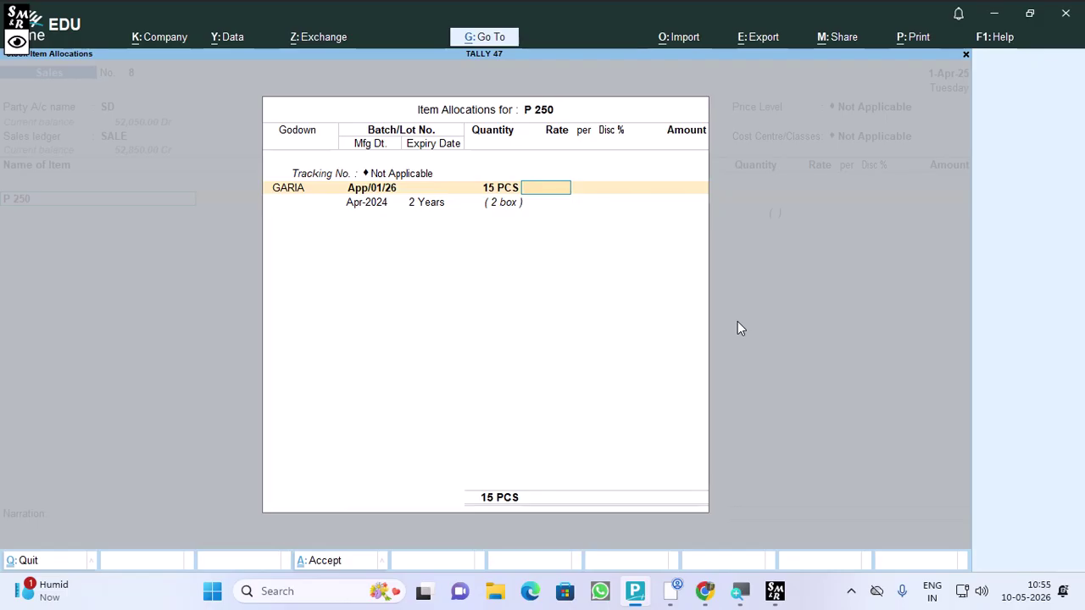
type("25")
key("Return")
key("Return")
key("Return")
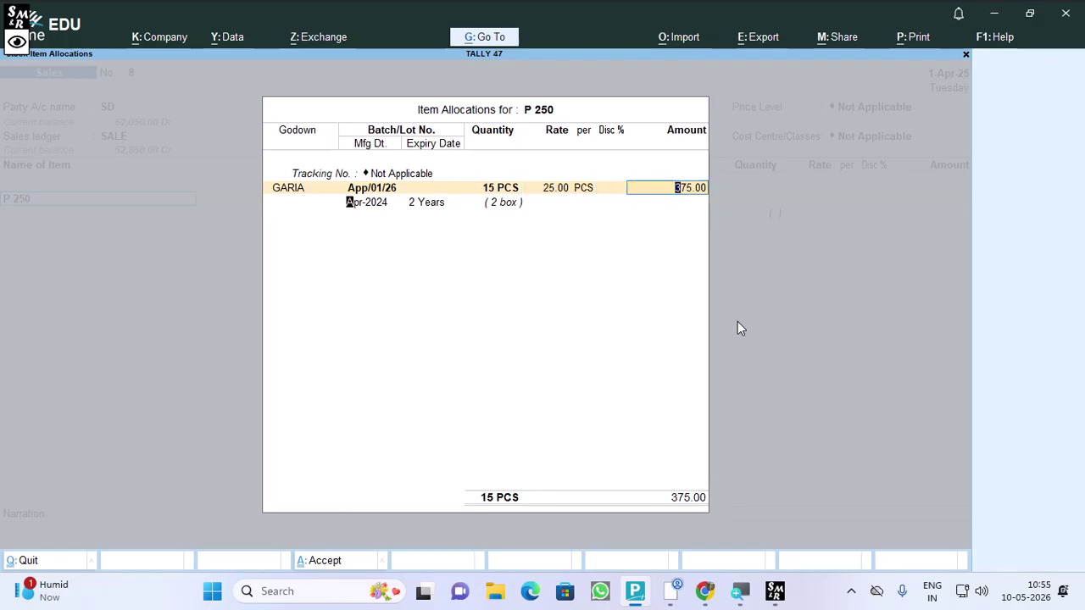
key("Return")
key("Return")
key("Return")
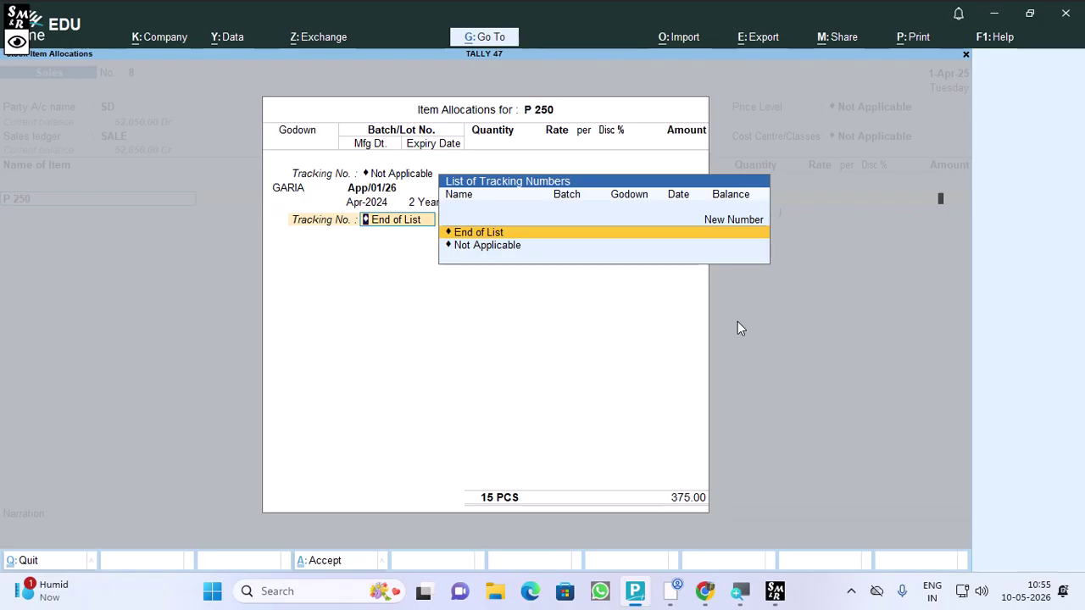
key("Return")
key("Return")
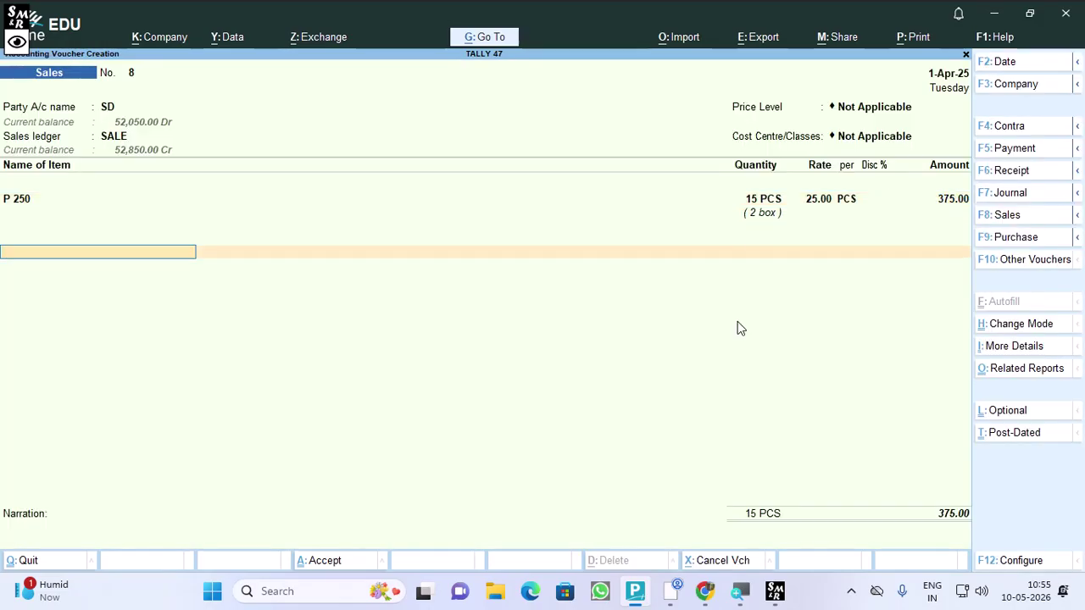
- End the item list, allocate the bill for SD as New Ref 8, and save the sales voucher without a narration
key("Return")
key("Return")
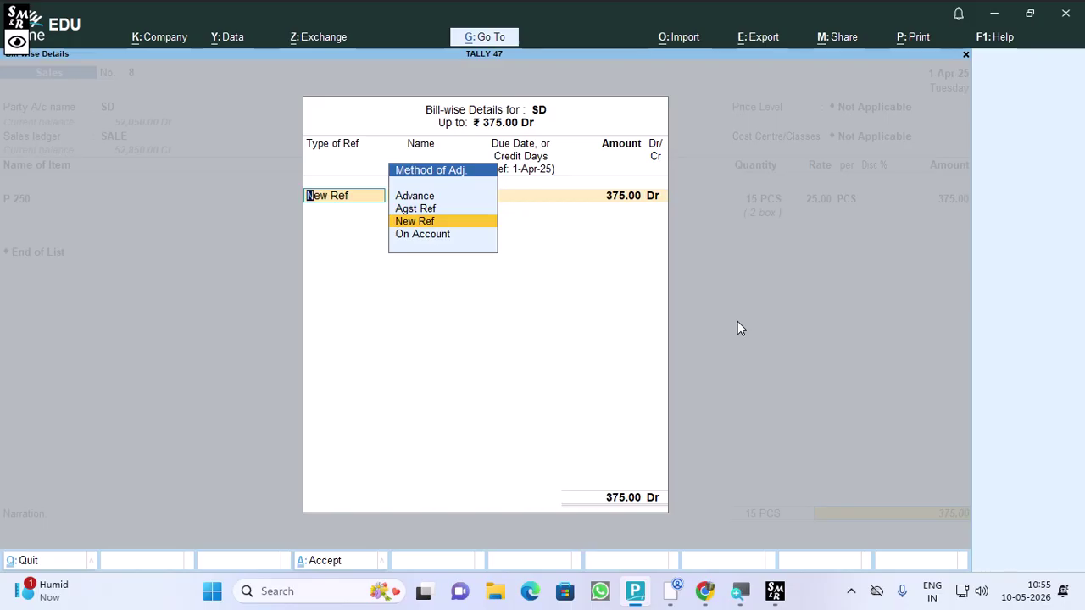
key("Return")
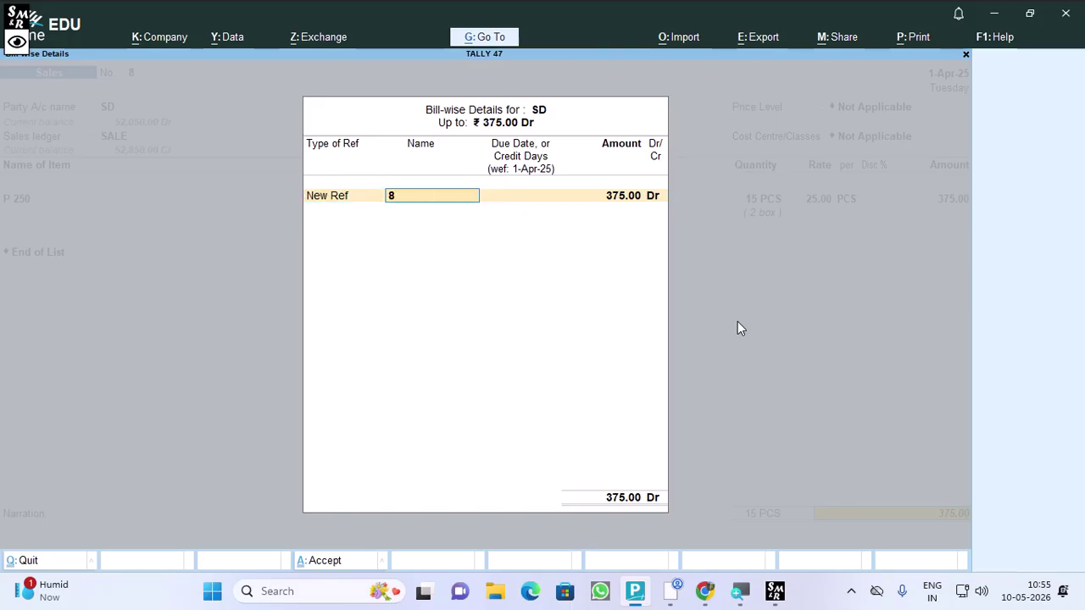
key("Return")
key("Return")
key("Return")
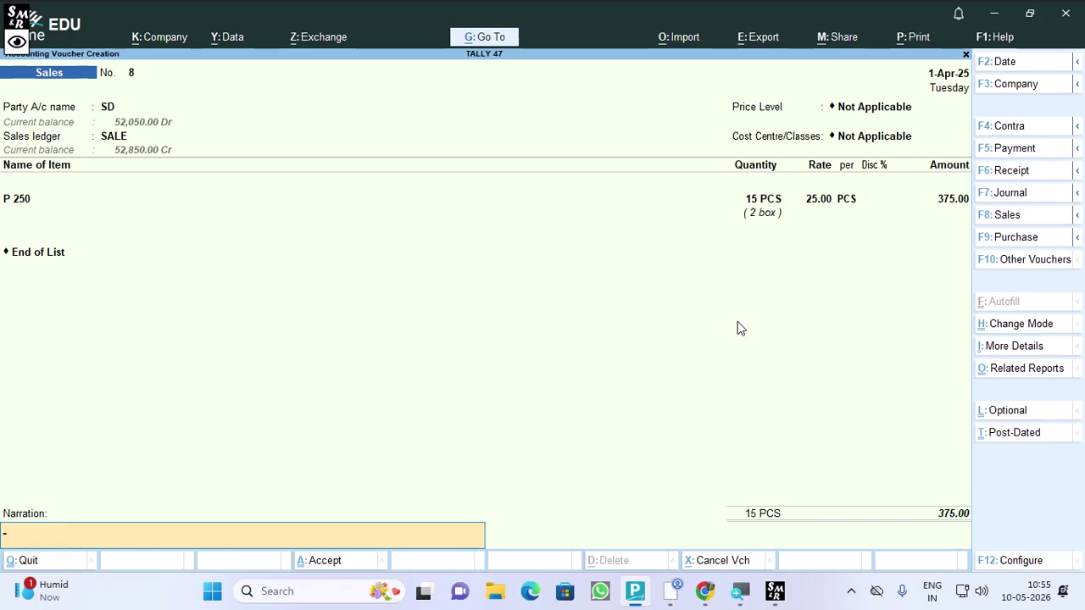
key("Return")
key("Return")
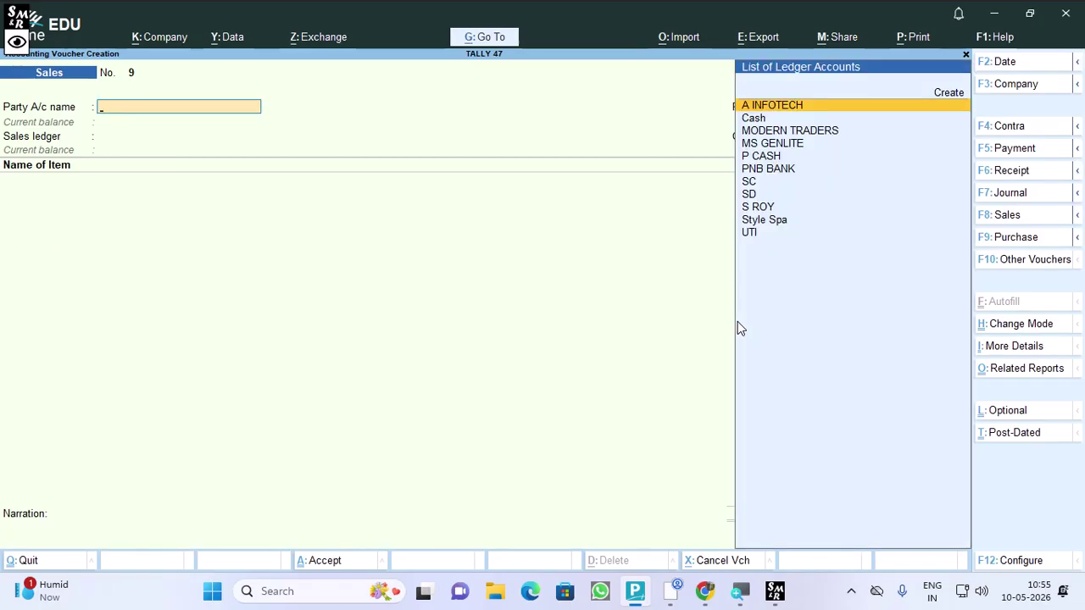
- Preview the invoice of the last saved SD sale at enlarged size, and return to the Gateway of Tally
key("Page_Up")
key("ctrl+p")
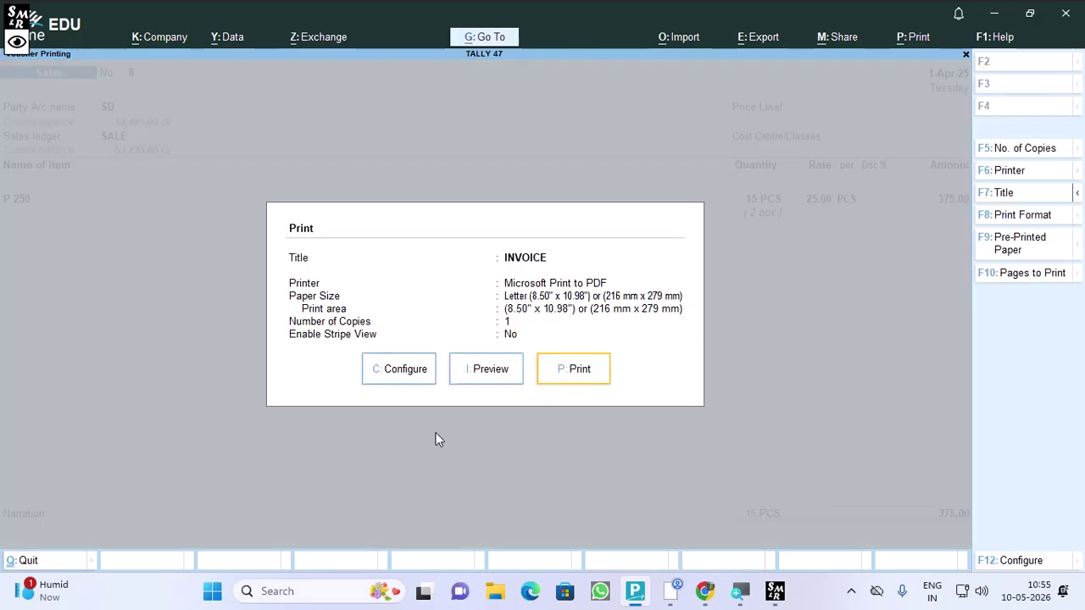
left_click(478, 365)
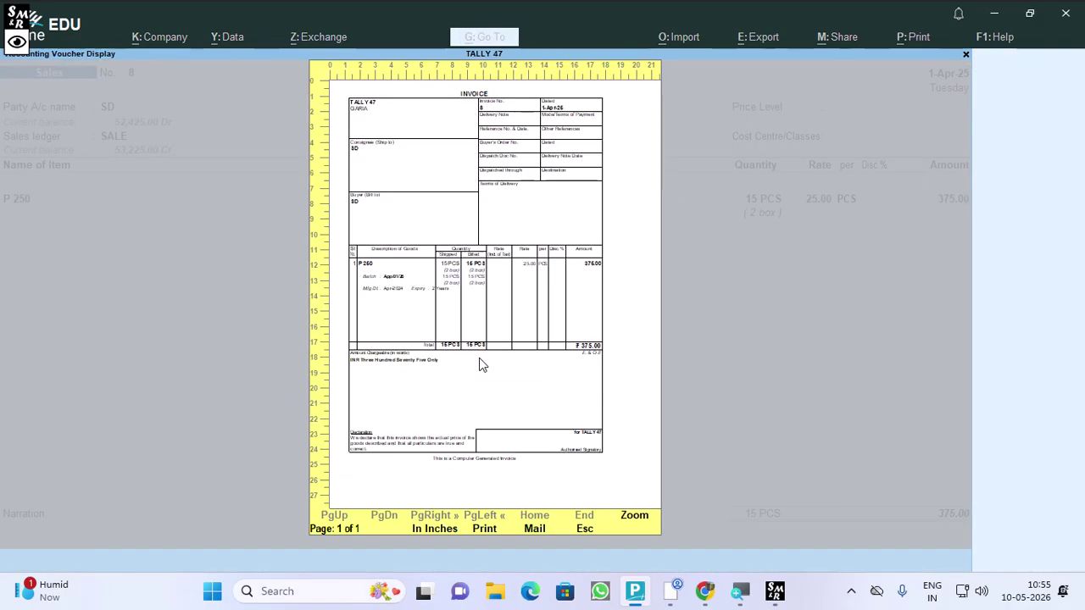
left_click(479, 365)
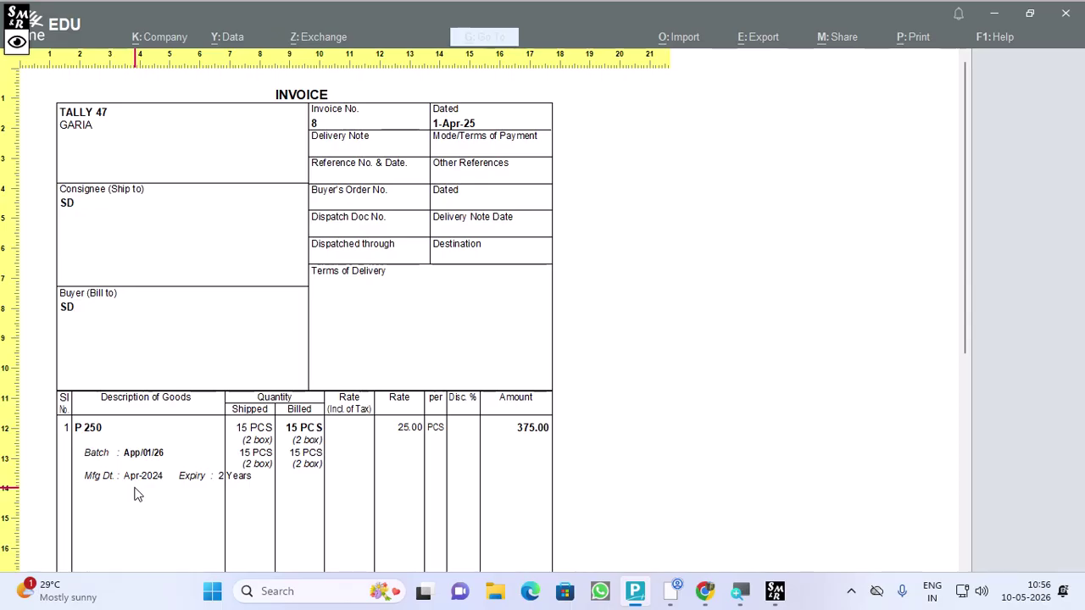
key("Escape")
key("Escape")
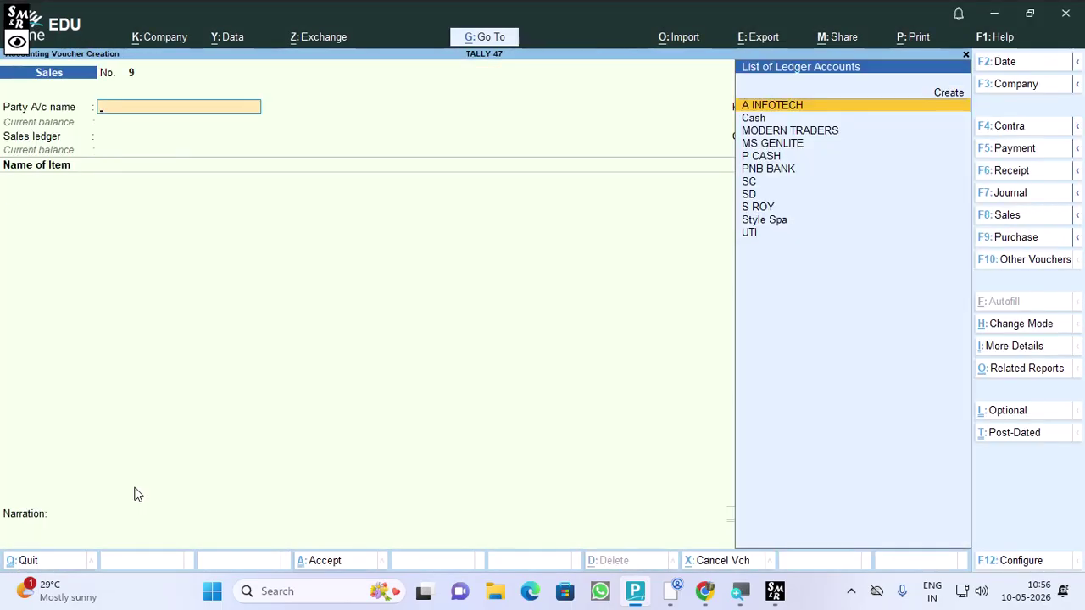
key("Escape")
key("y")
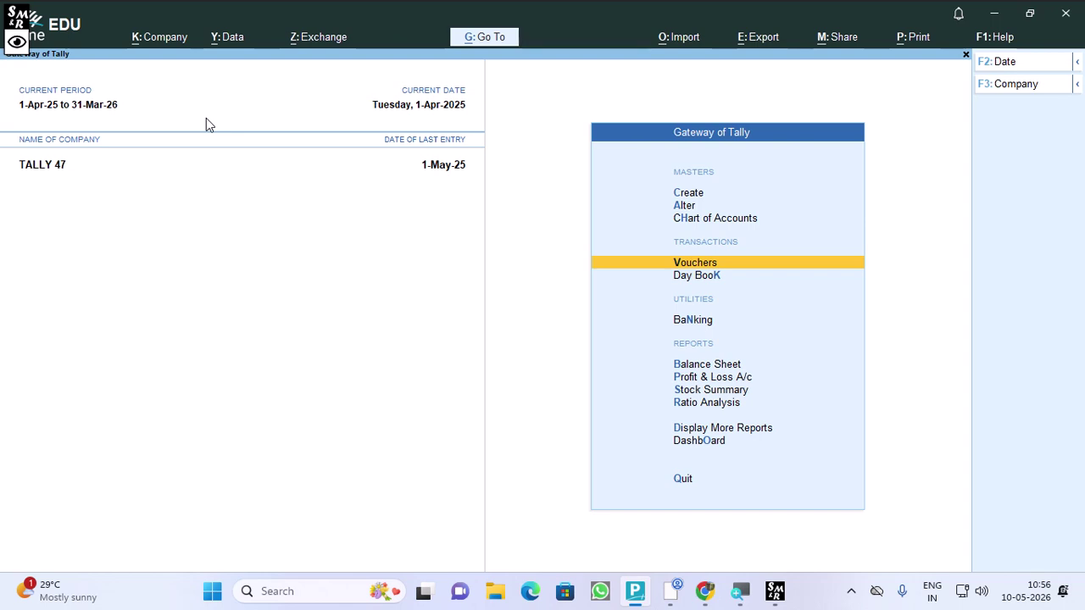
- Review the company details of TALLY 47 in its alteration form, and close it without changing anything
key("F3")
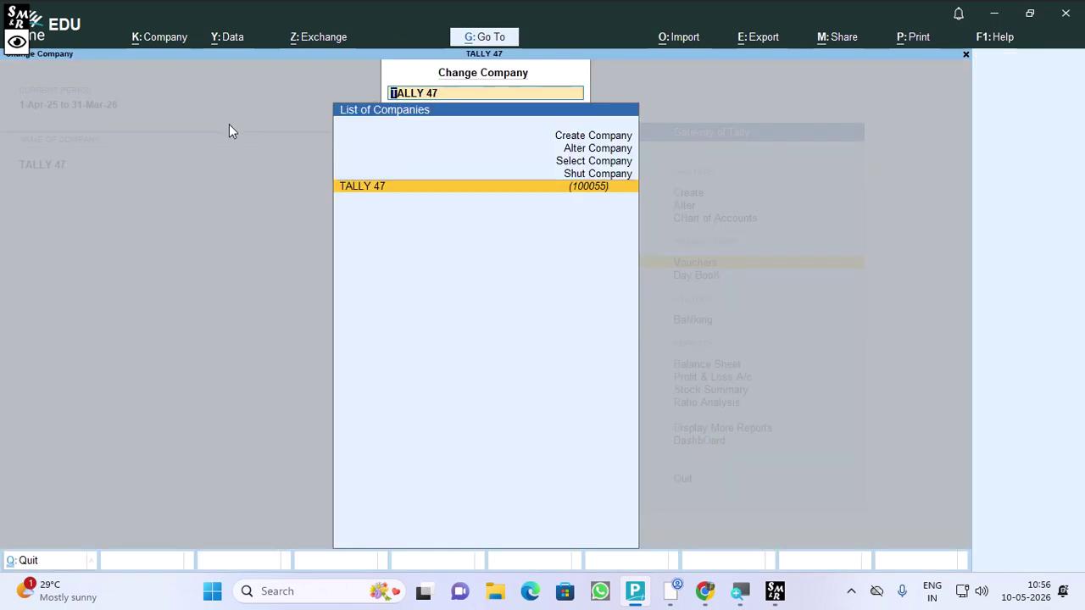
key("Up")
key("Up")
key("Up")
key("Return")
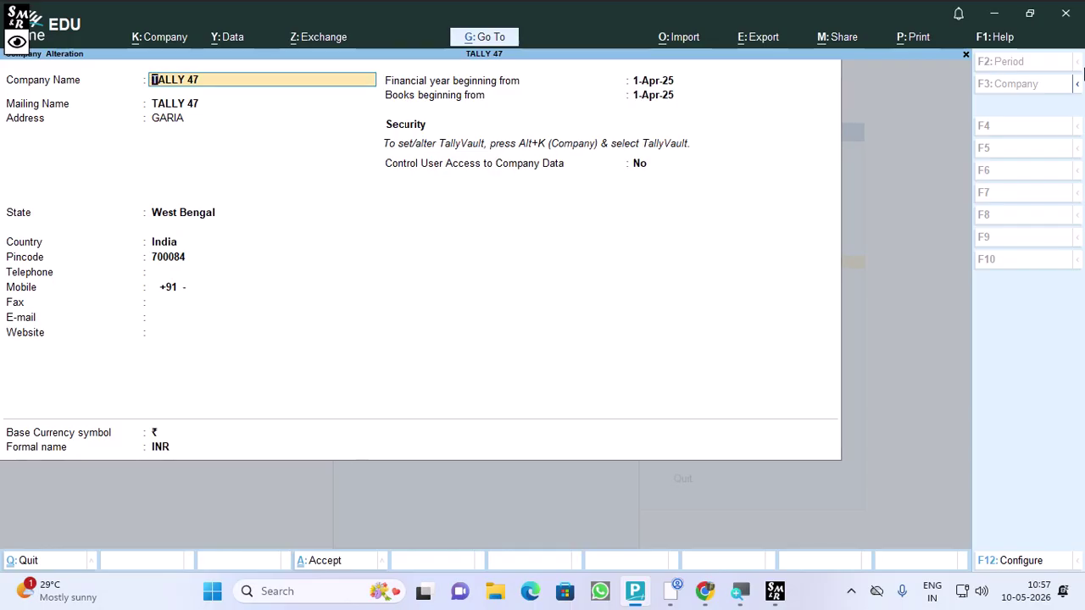
key("BackSpace")
key("Escape")
key("Escape")
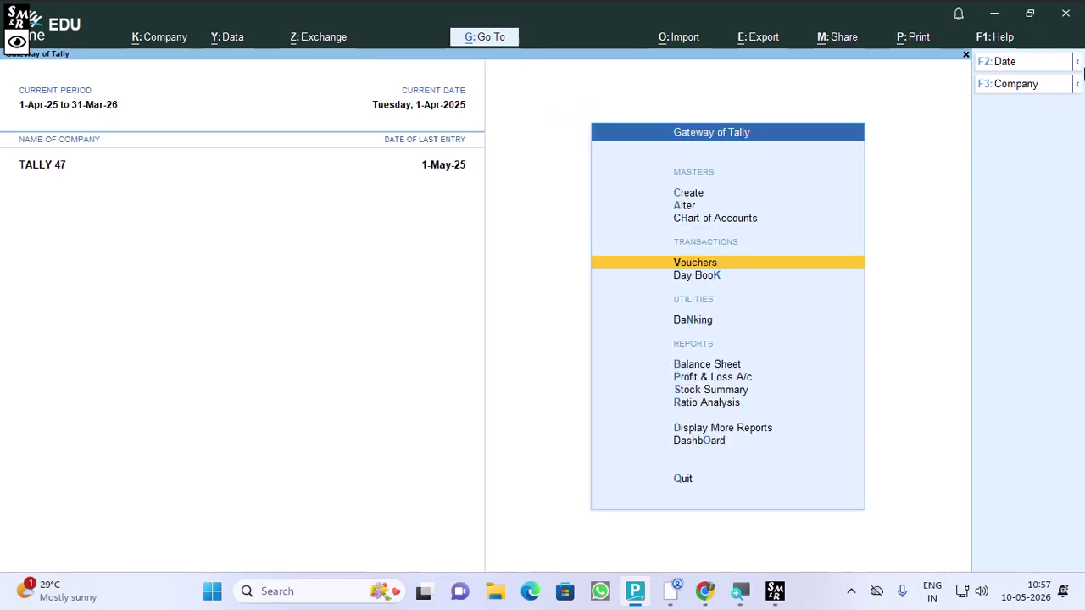
key("n")
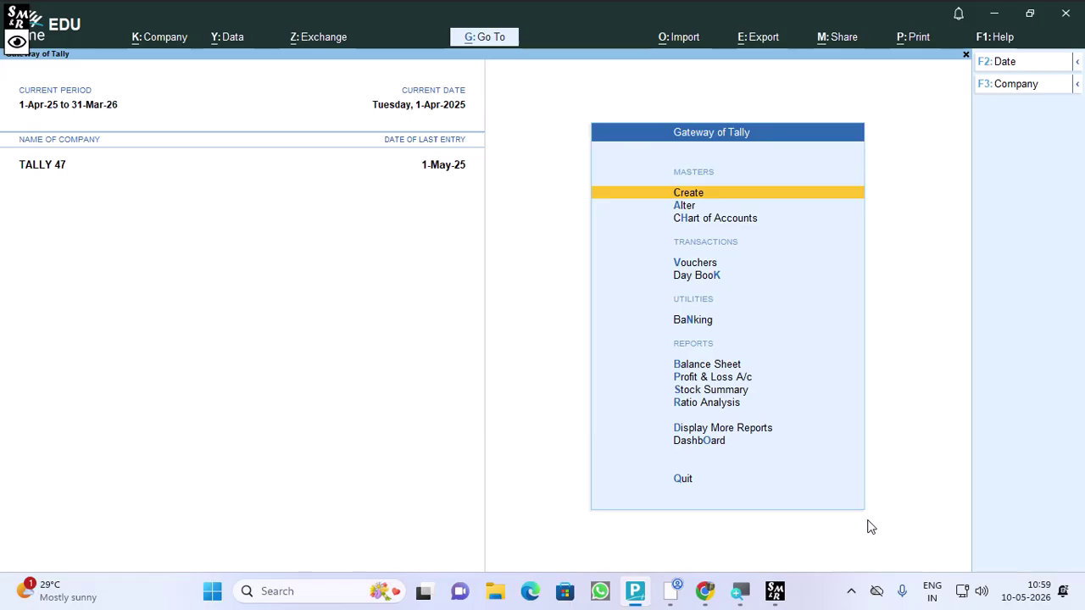
- Open Display More Reports from the Gateway of Tally
key("Down")
key("Down")
key("Down")
key("Down")
key("Down")
key("Down")
key("Down")
key("Down")
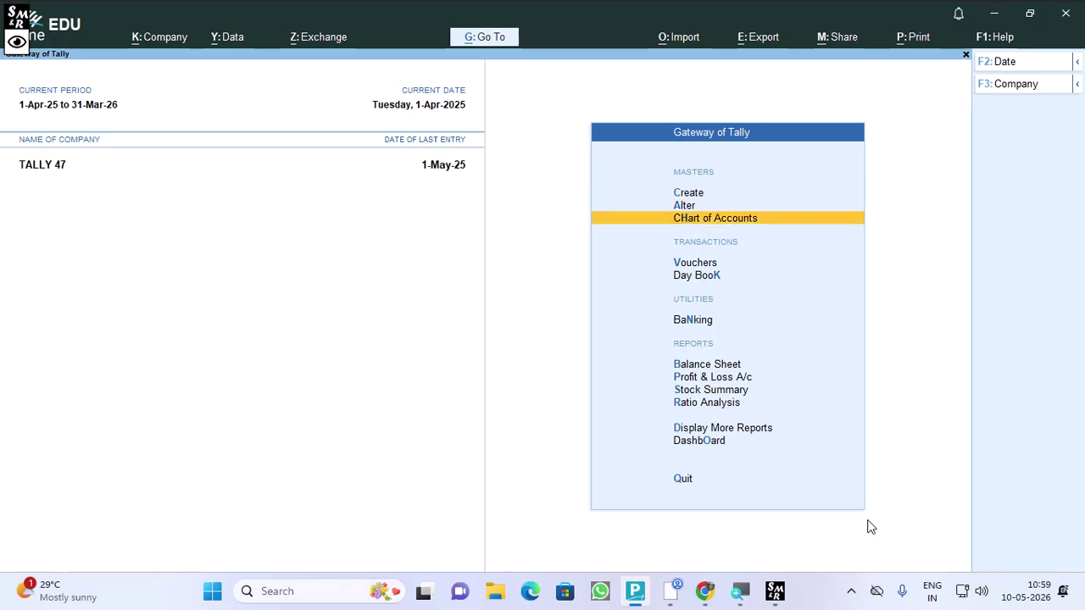
key("Down")
key("Down")
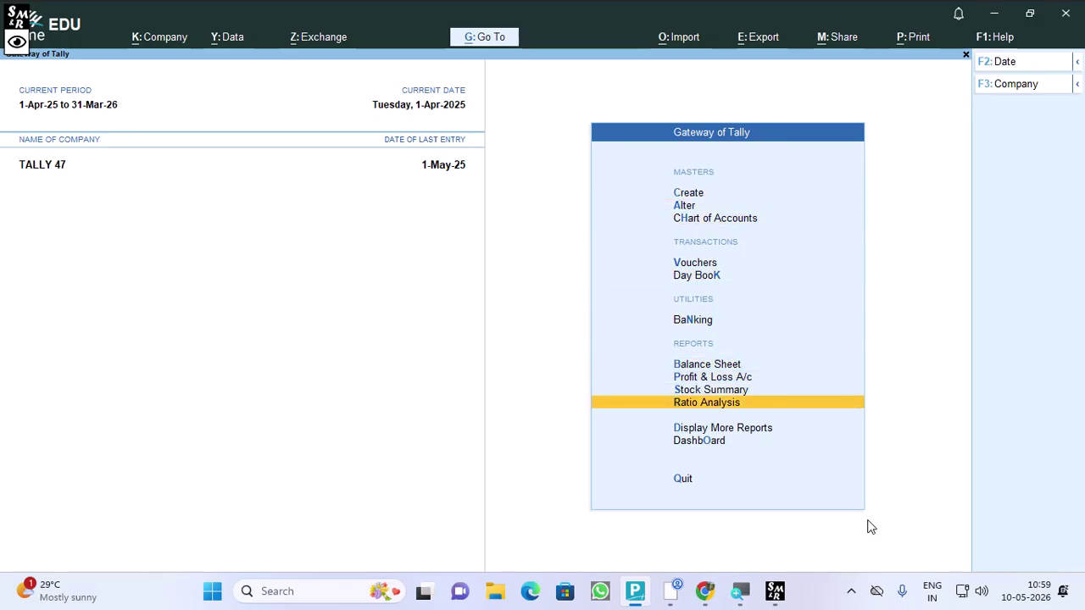
key("Return")
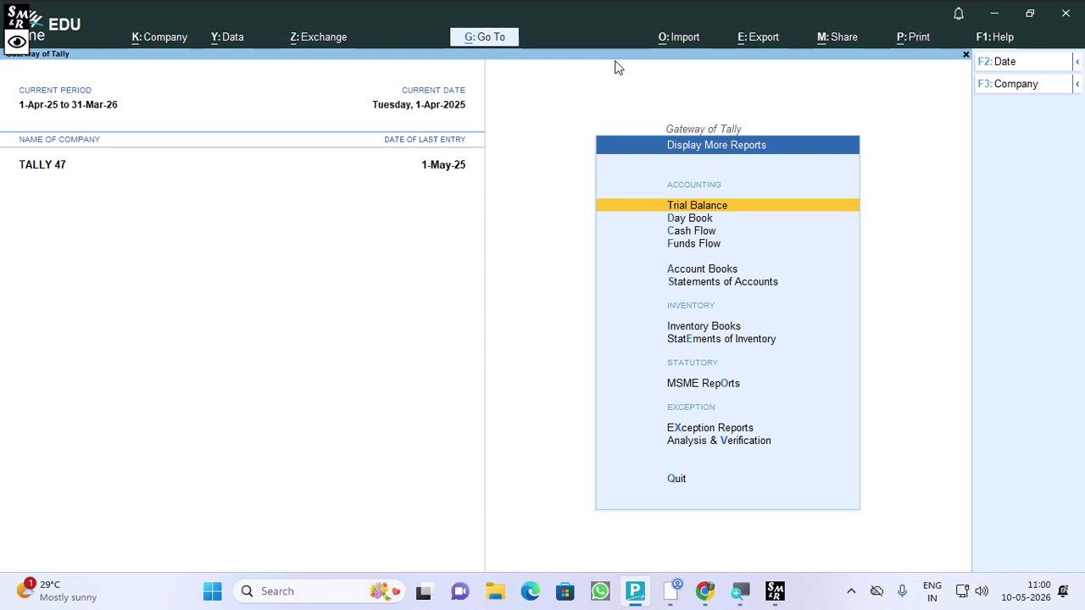
key("Down")
key("Down")
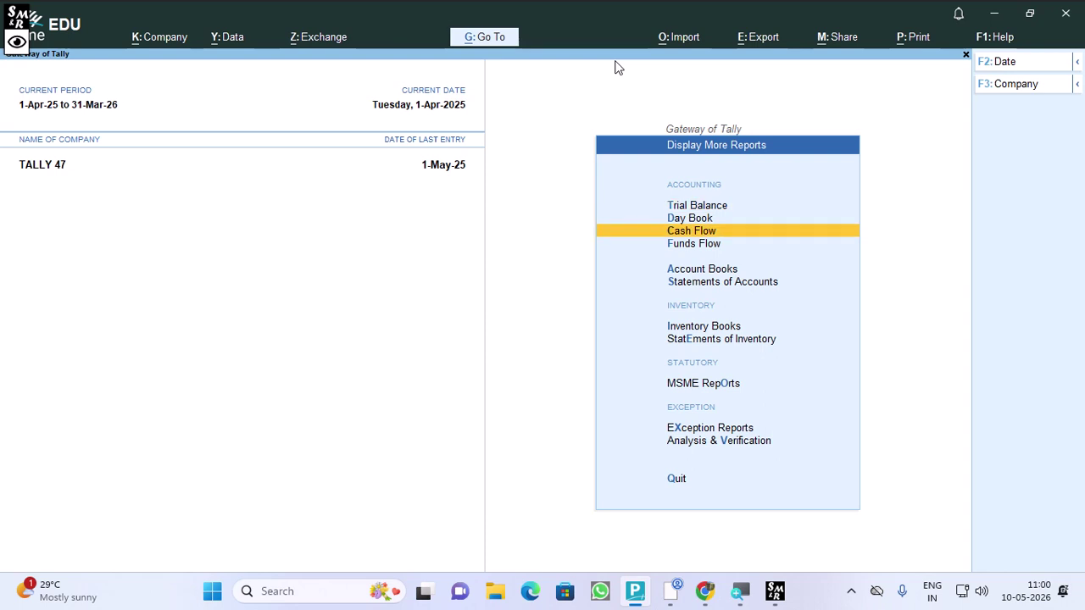
key("Down")
key("Down")
key("Down")
key("Down")
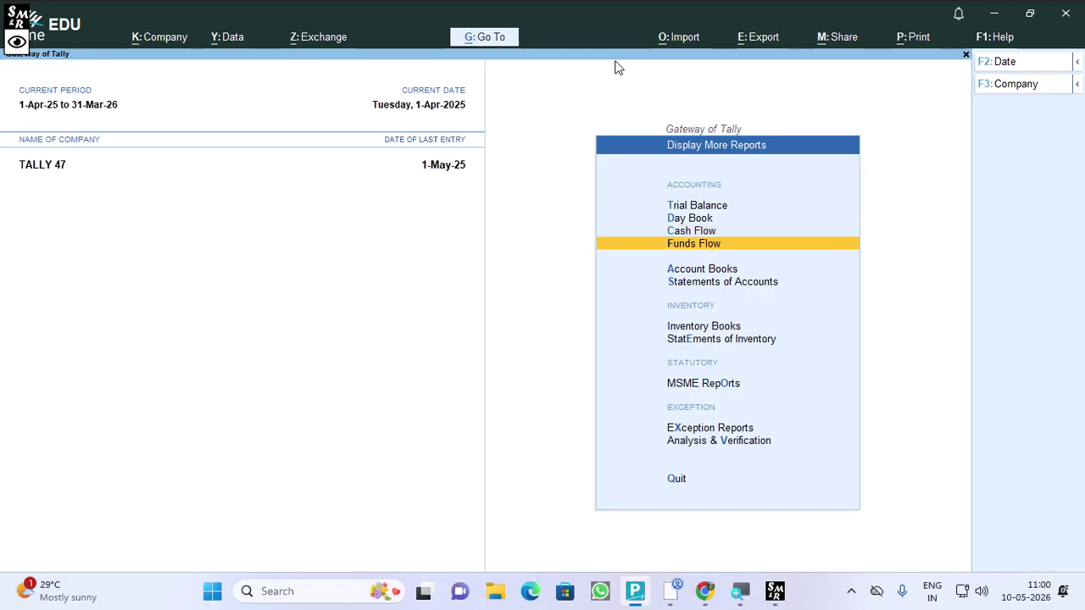
key("Down")
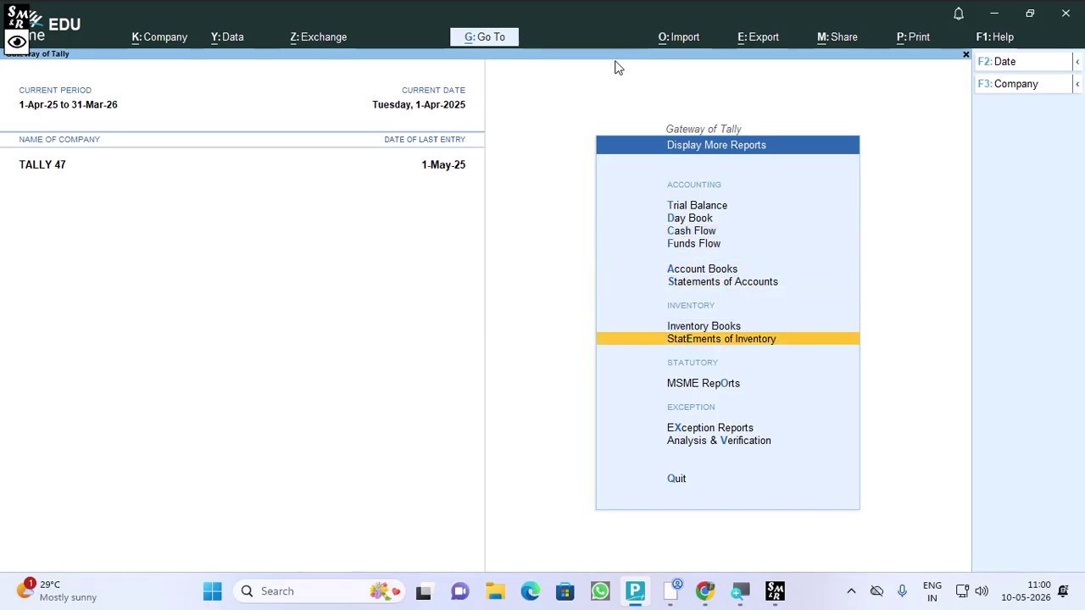
key("Return")
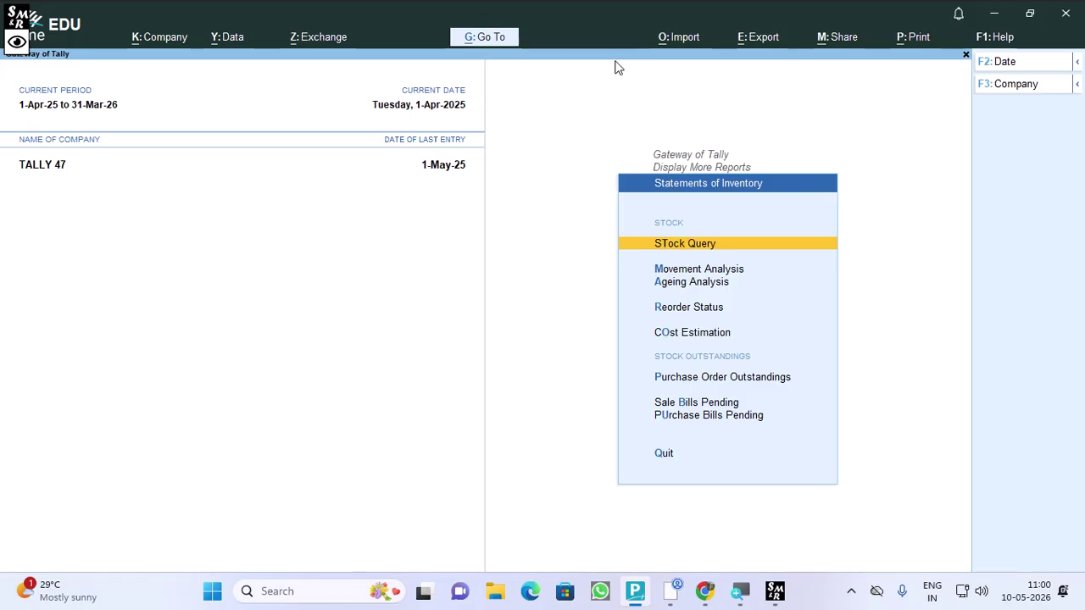
key("Escape")
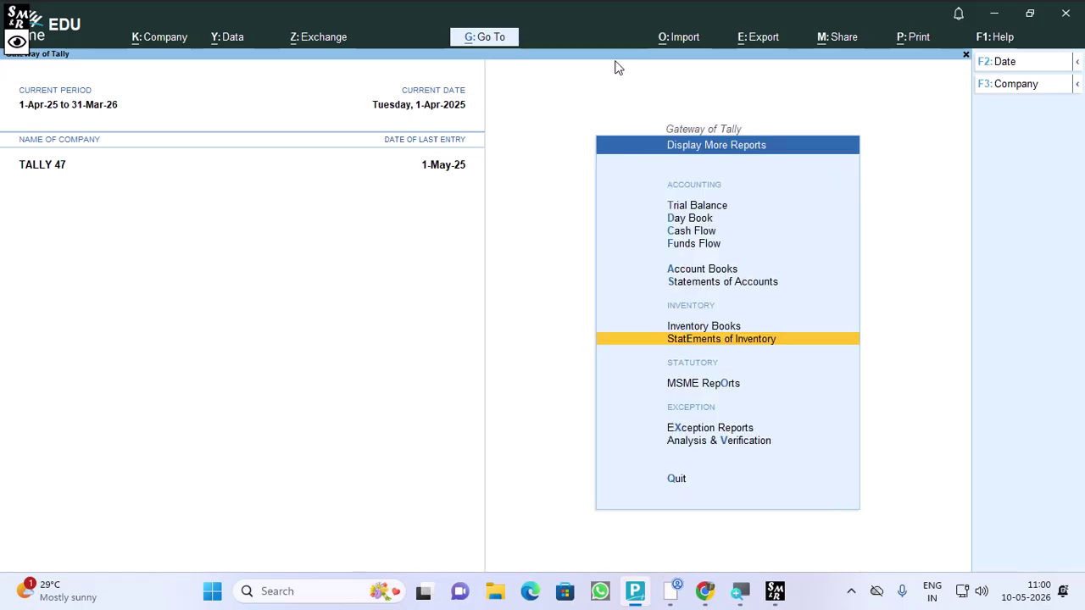
- Open the Batch summary under Inventory Books and choose P 250 as the item
key("Up")
key("Return")
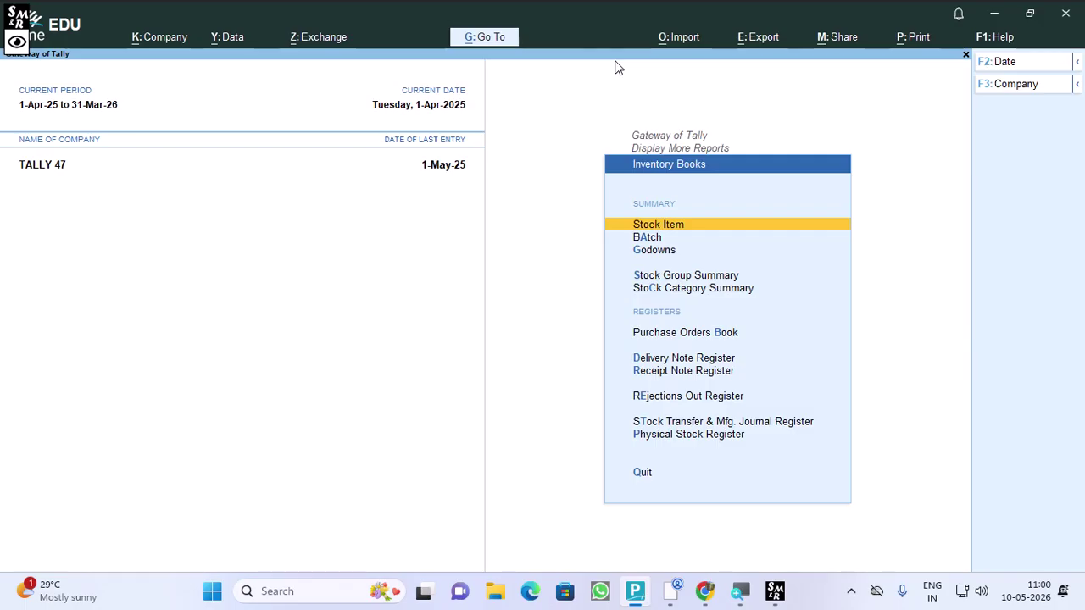
key("Escape")
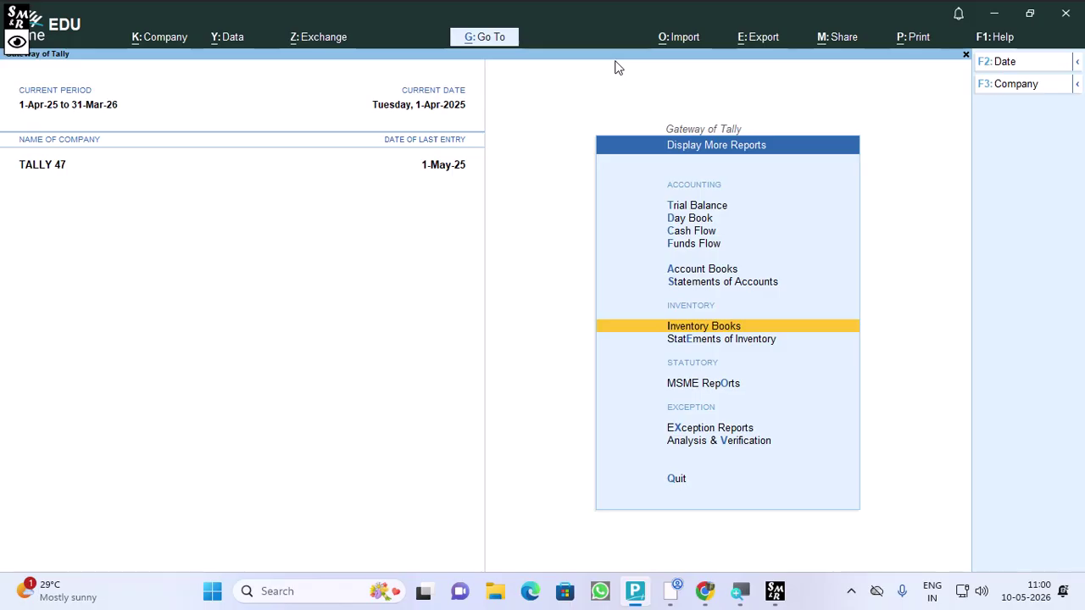
key("Return")
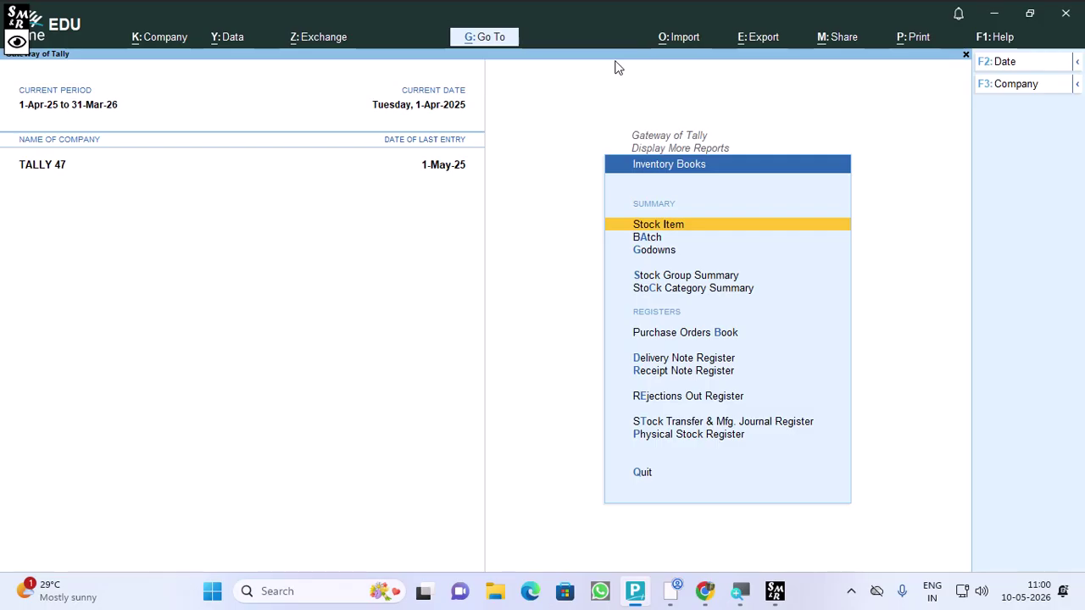
key("Down")
key("Return")
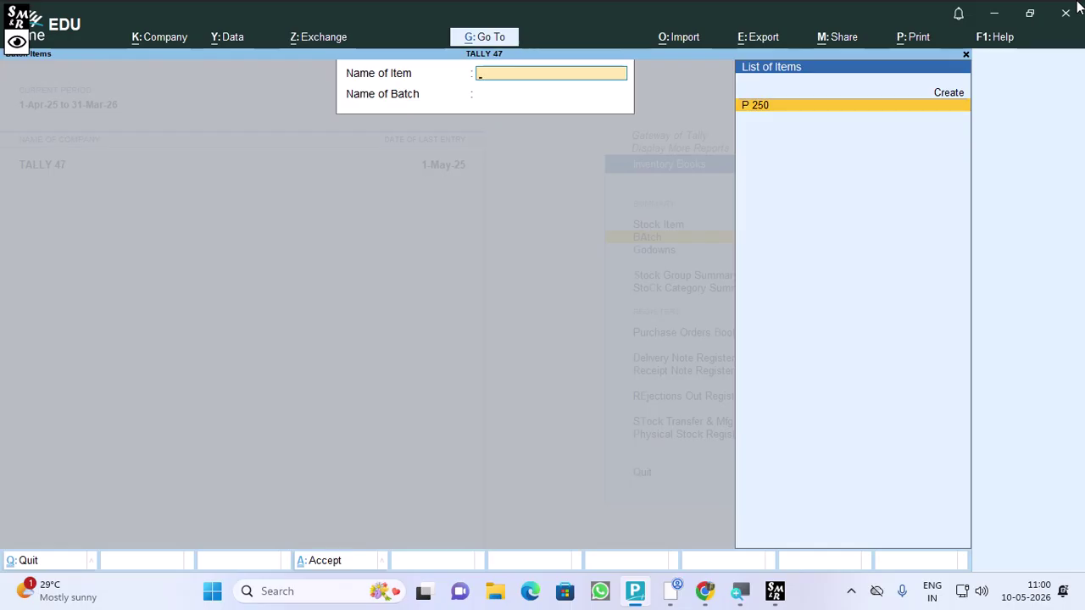
key("Return")
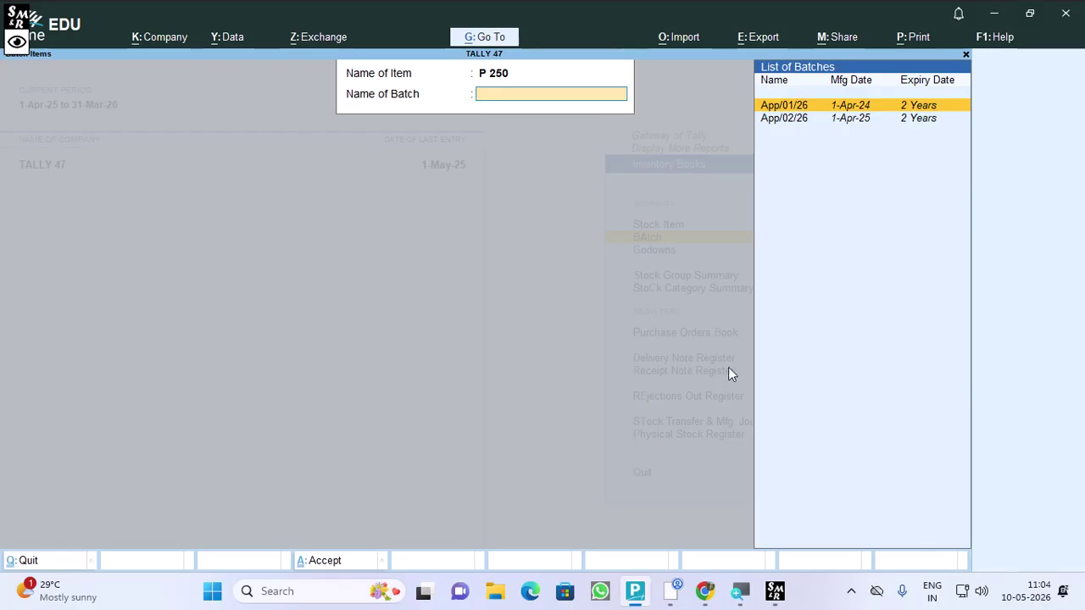
left_click(16, 40)
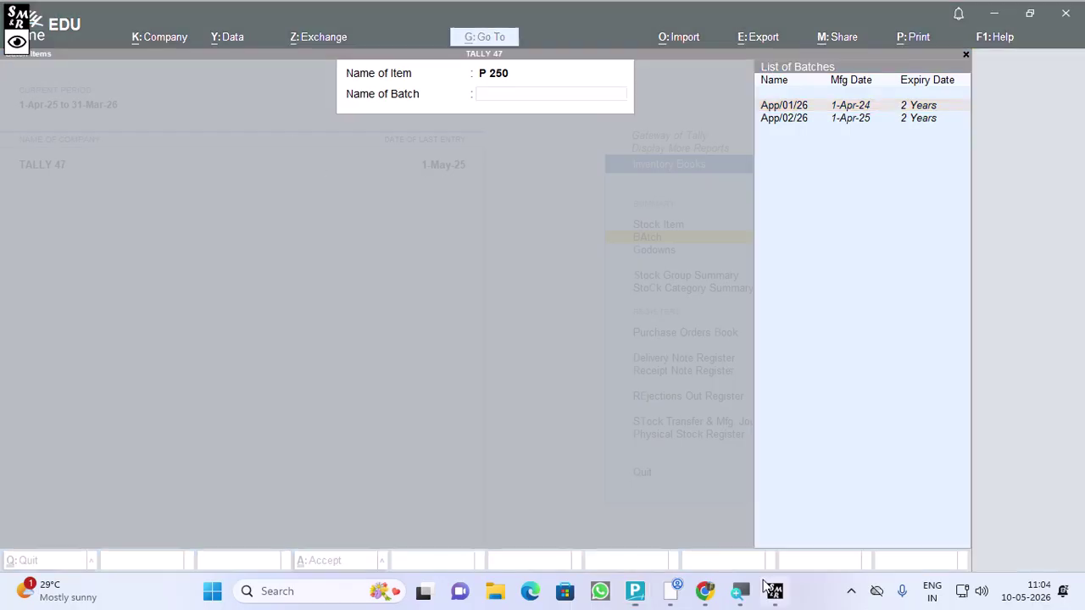
left_click(16, 41)
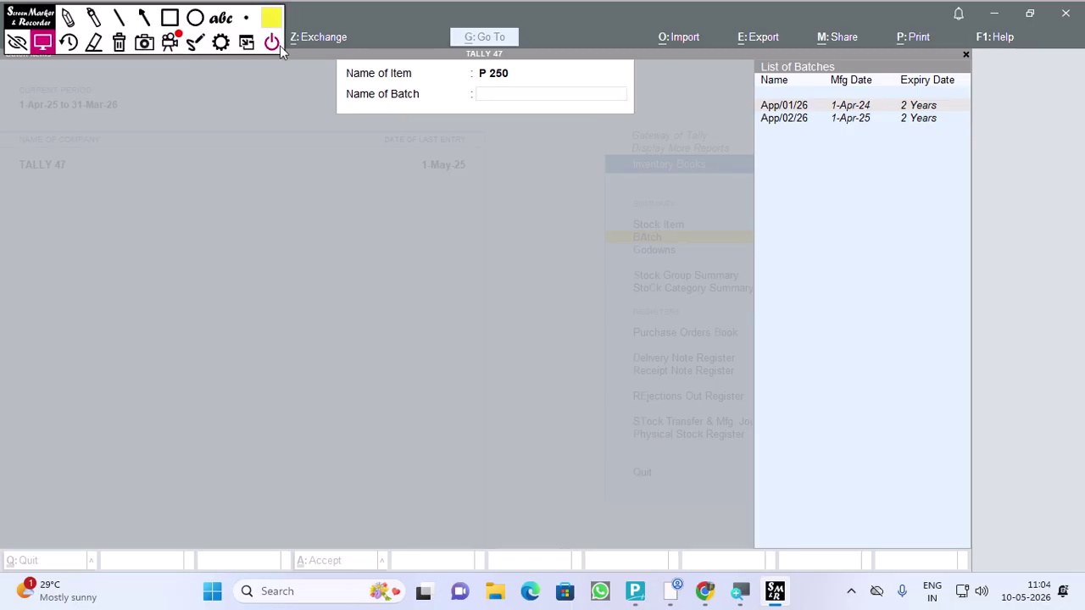